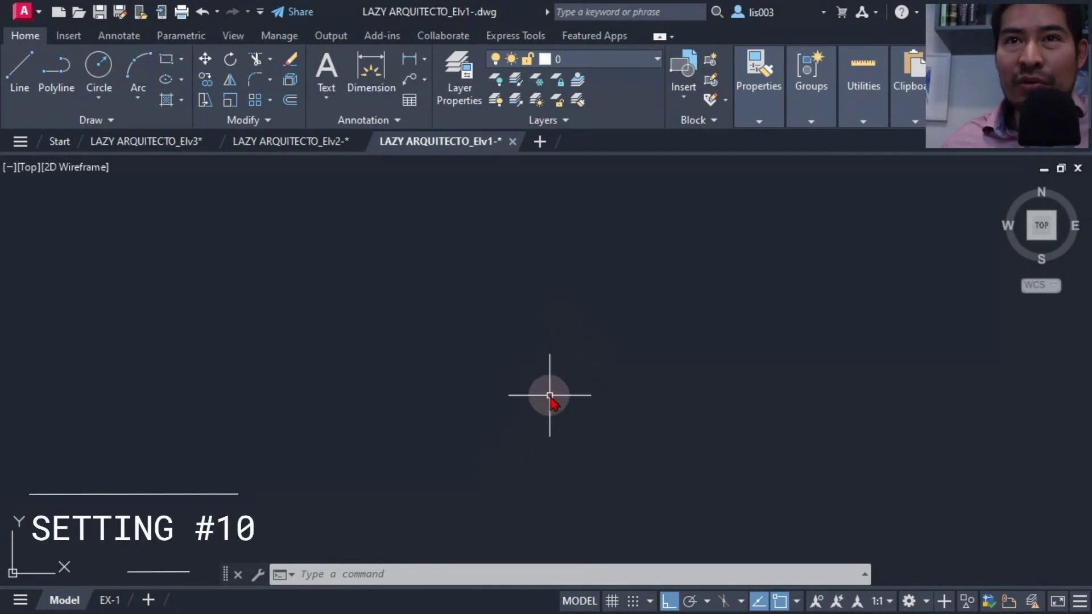
# Step: Add a profile named LA2024 in Options, set it current, and confirm with OK
pyautogui.write('P')
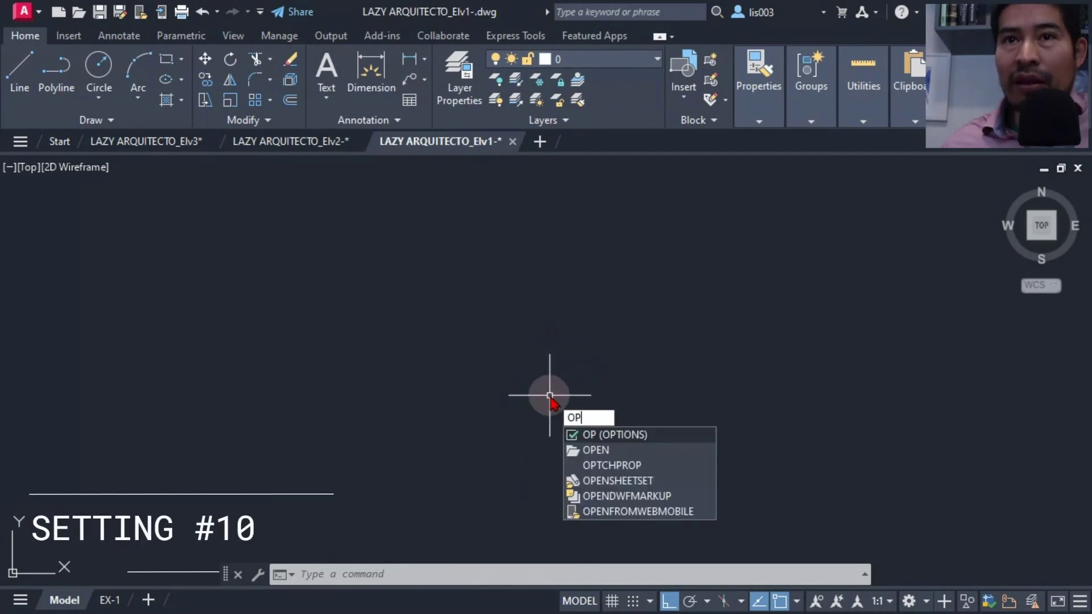
pyautogui.press('Return')
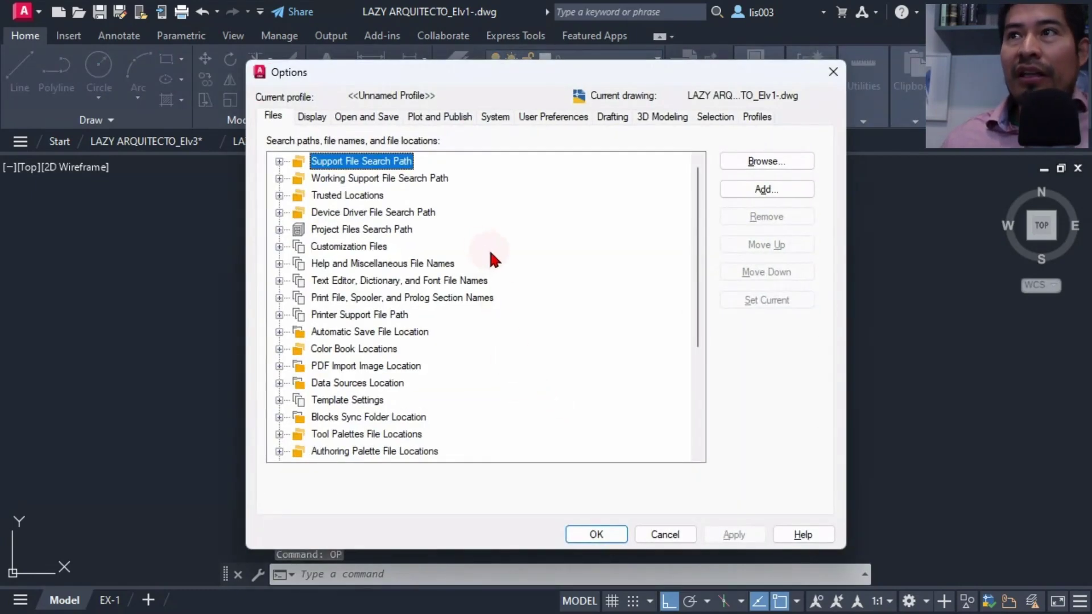
pyautogui.click(755, 121)
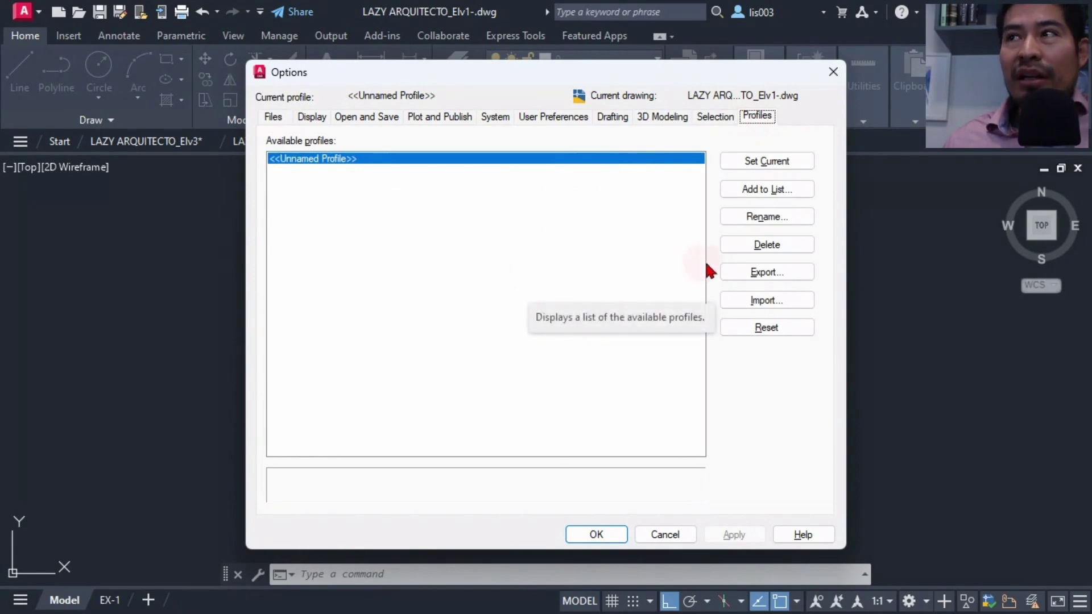
pyautogui.click(759, 191)
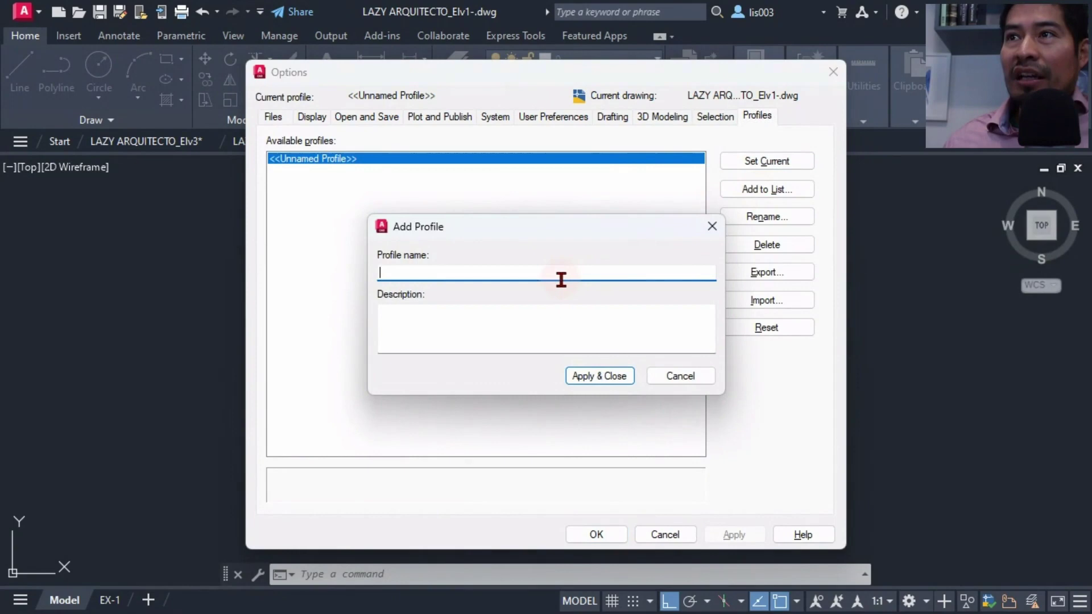
pyautogui.write('LA')
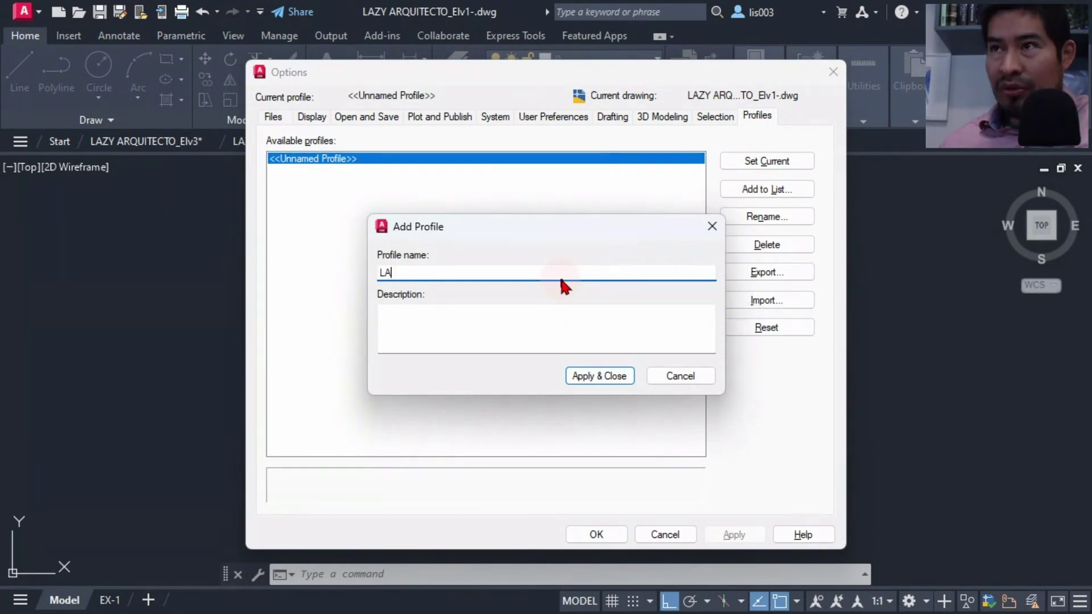
pyautogui.write('2024')
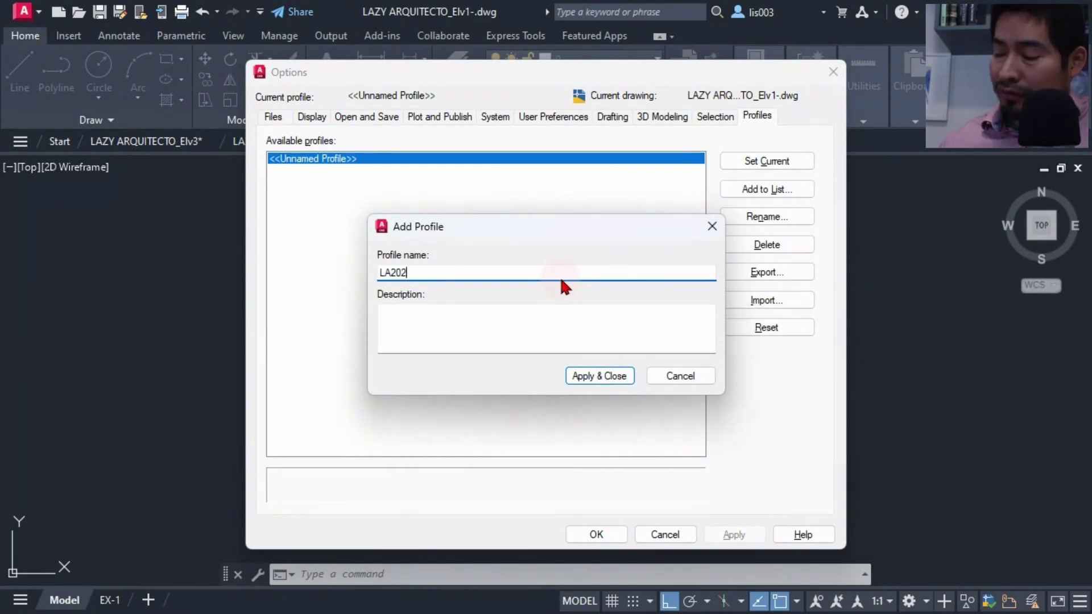
pyautogui.click(606, 375)
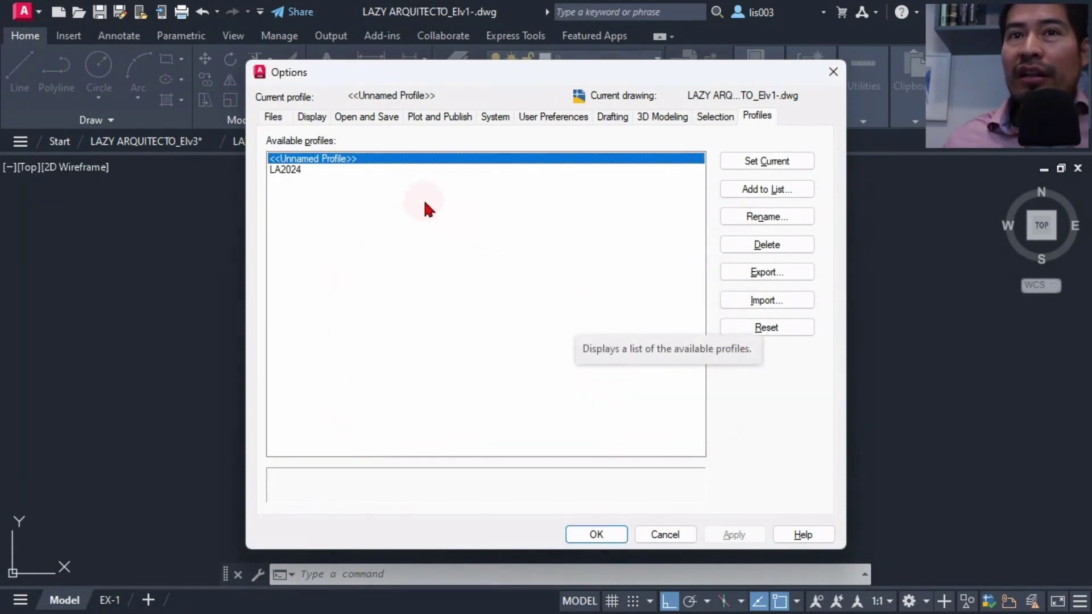
pyautogui.click(298, 171)
pyautogui.click(748, 163)
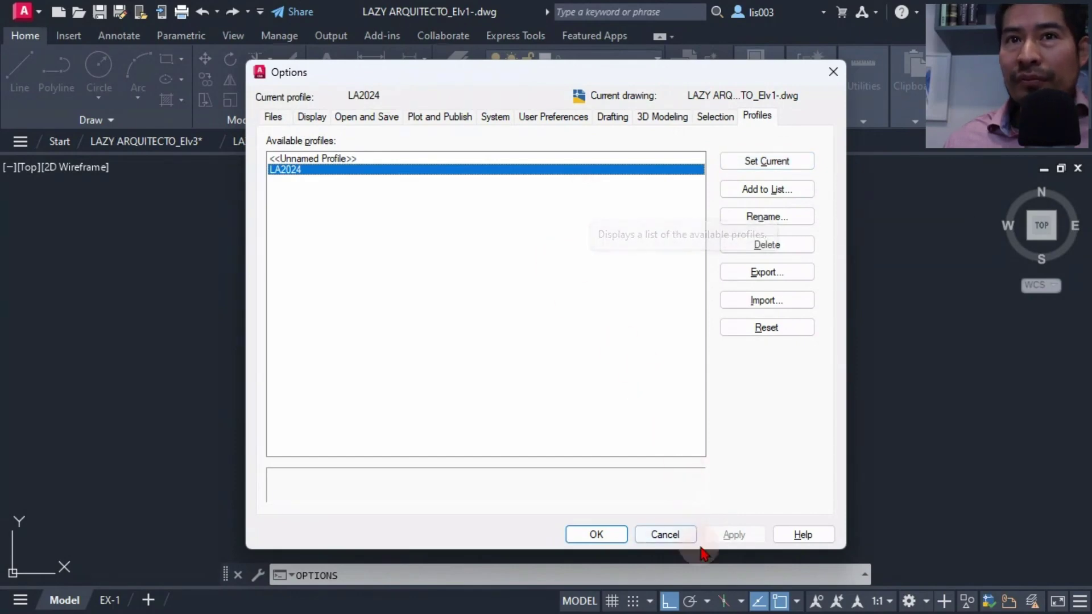
pyautogui.click(605, 537)
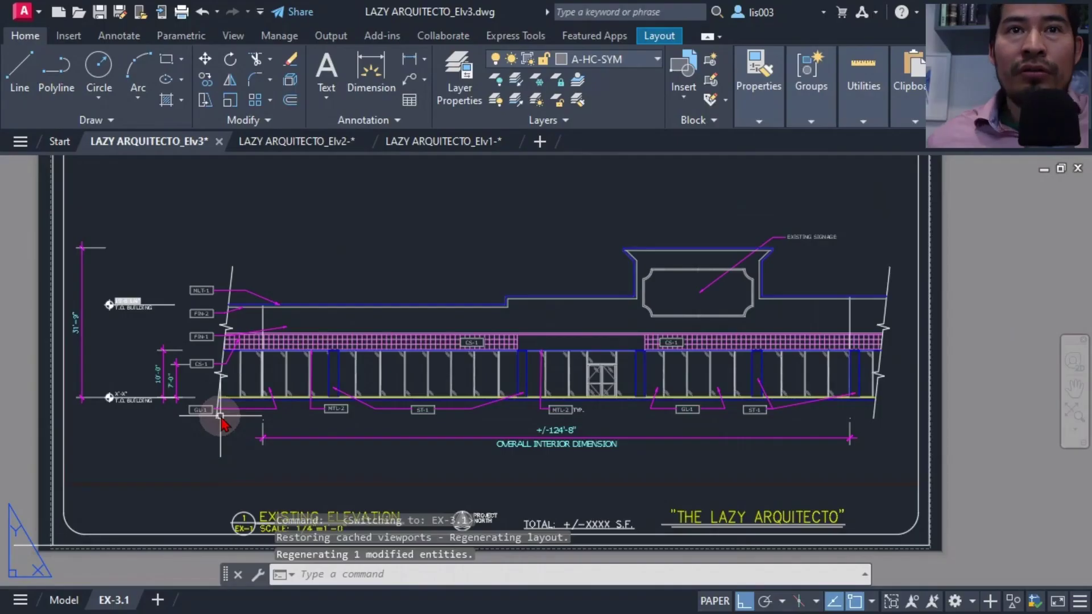
# Step: Pan and zoom the EX-3.1 layout to frame the elevation and its title line
pyautogui.moveTo(413, 453); pyautogui.dragTo(382, 404, button='middle')
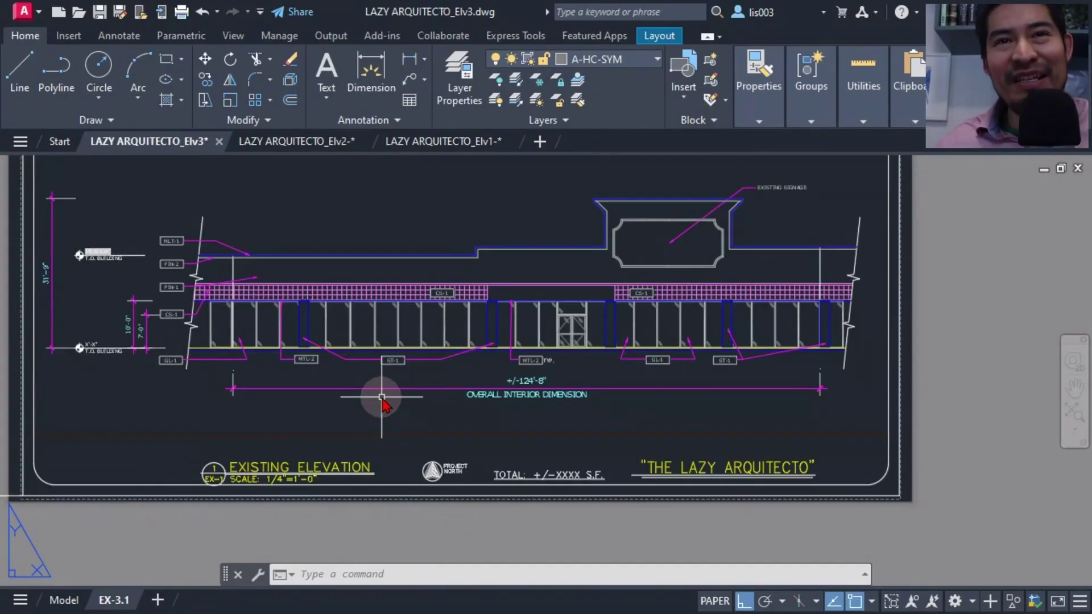
pyautogui.moveTo(476, 421); pyautogui.dragTo(512, 394, button='middle')
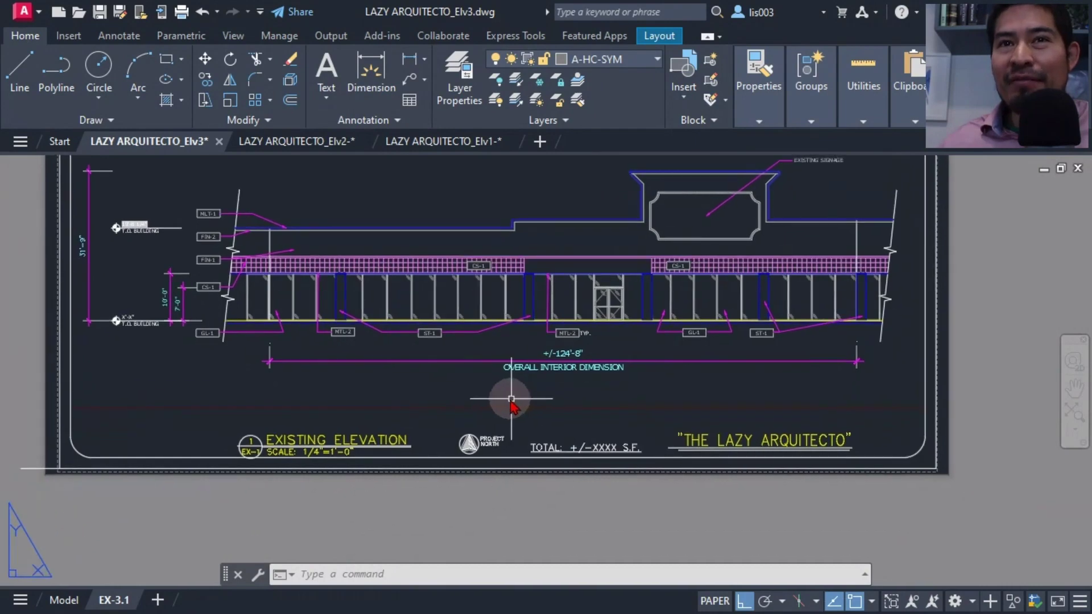
pyautogui.scroll(1, 317, 443)
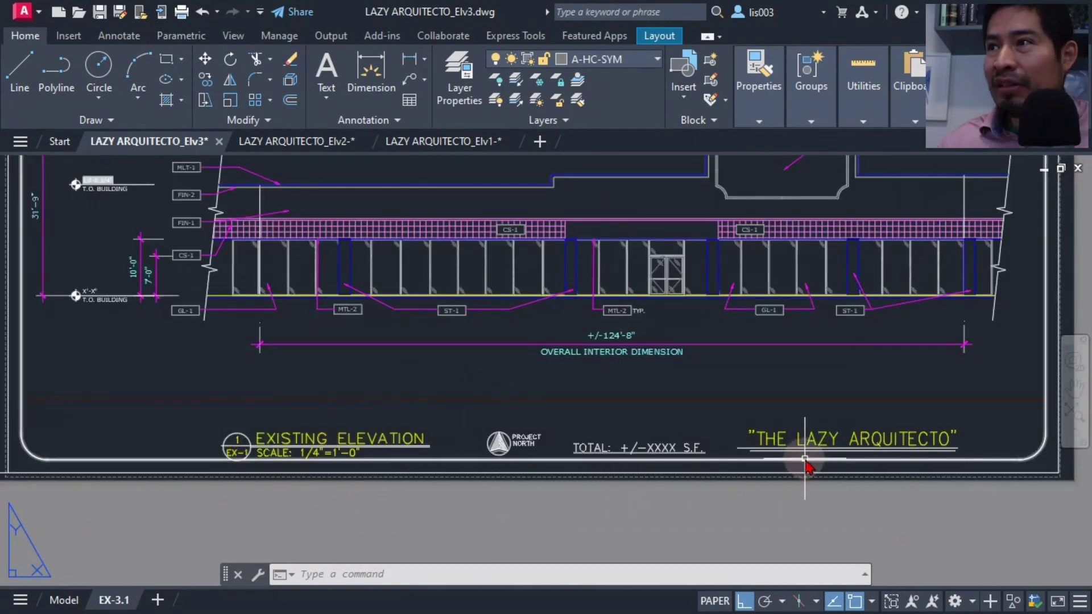
pyautogui.scroll(1, 799, 458)
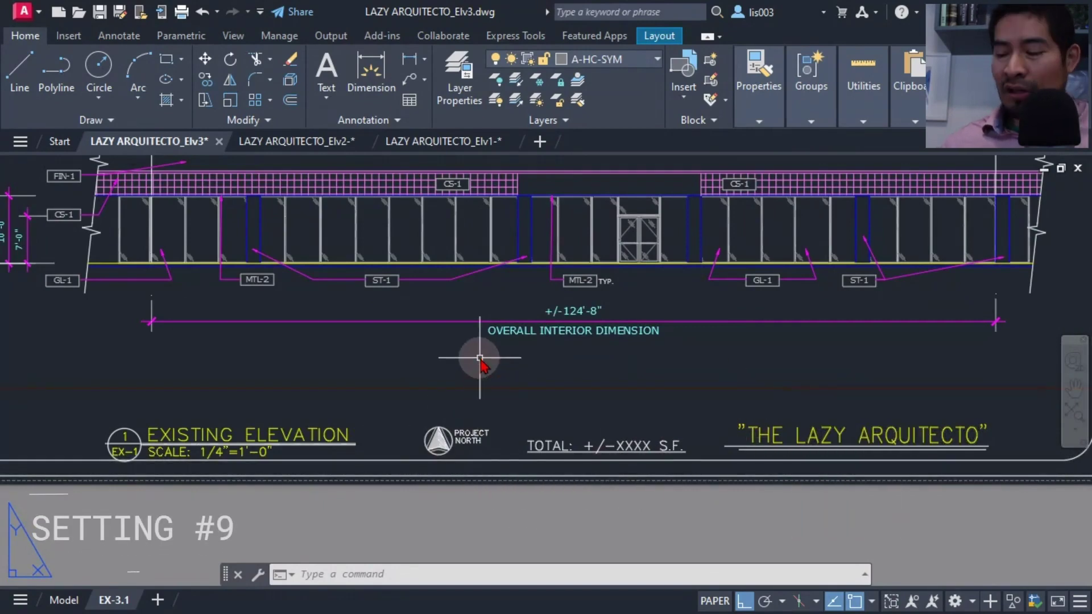
# Step: In Options, add a new entry under Files > Support File Search Path
pyautogui.write('OP')
pyautogui.press('Return')
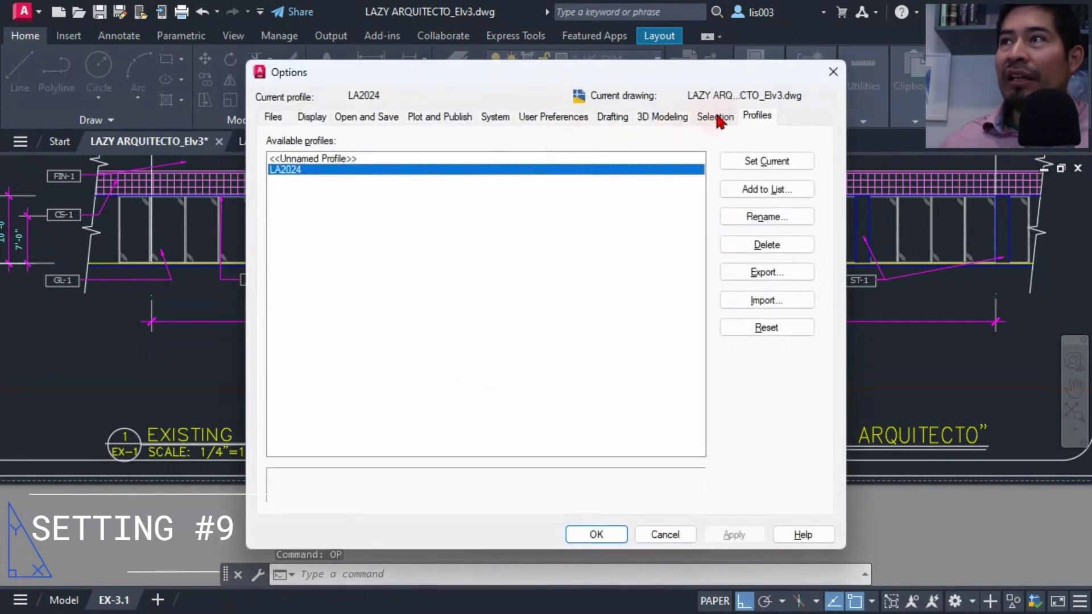
pyautogui.click(273, 117)
pyautogui.click(278, 161)
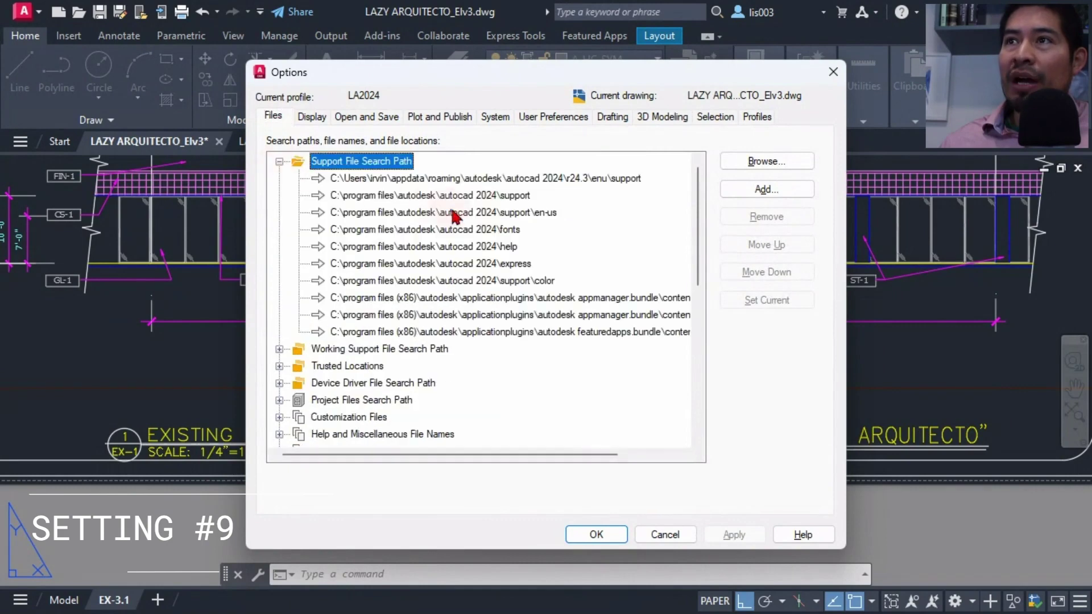
pyautogui.click(790, 189)
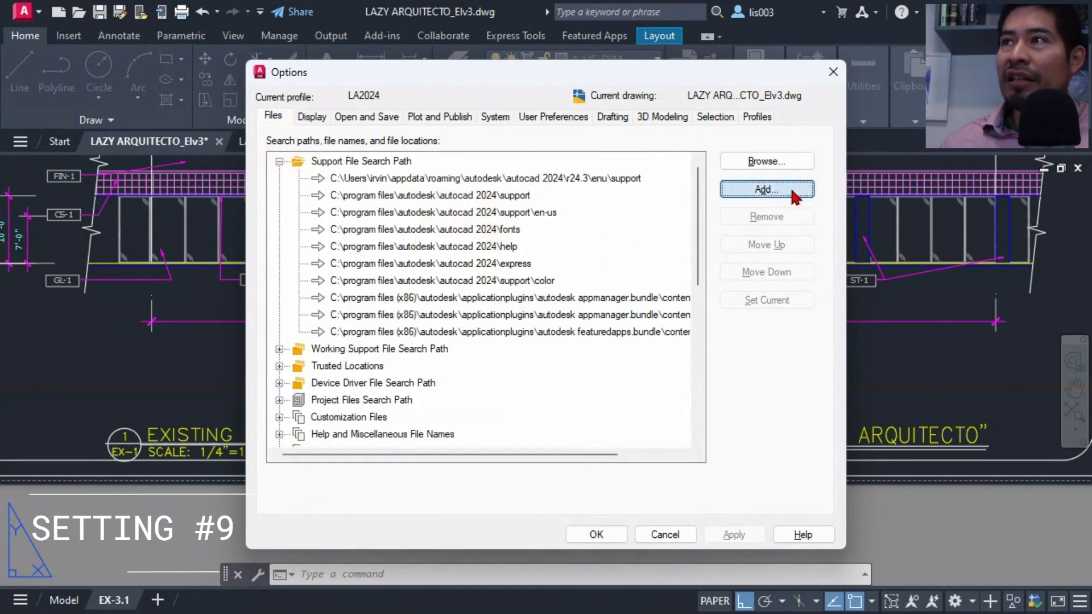
# Step: Point the new path at 01_BUSINESS\01_LAZYARQUITECTO\01_DOCUMENTS\01_AUTOCAD\FONT and apply
pyautogui.click(752, 166)
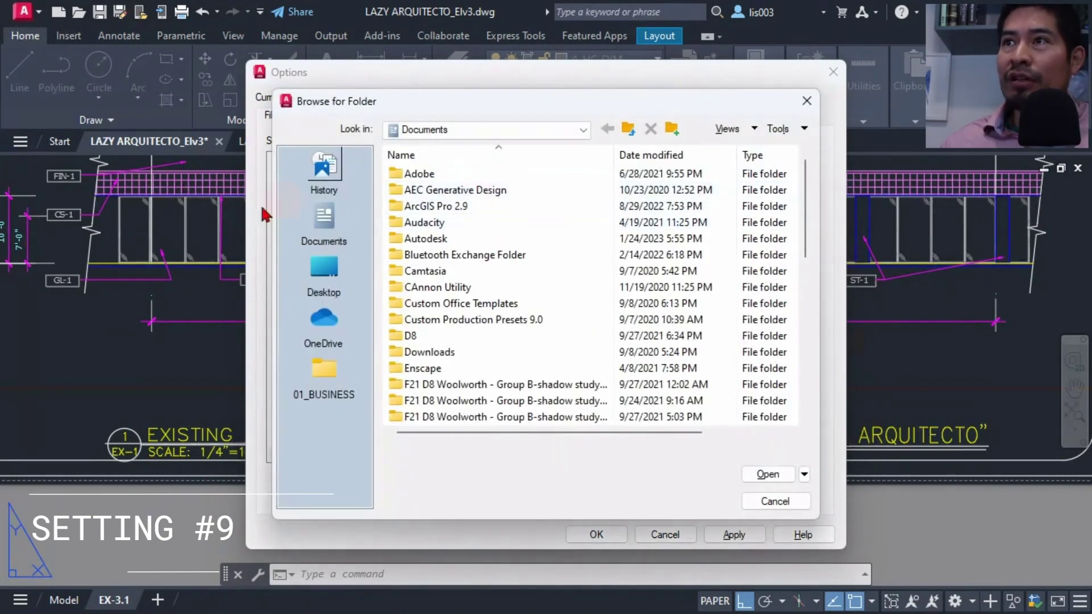
pyautogui.click(338, 375)
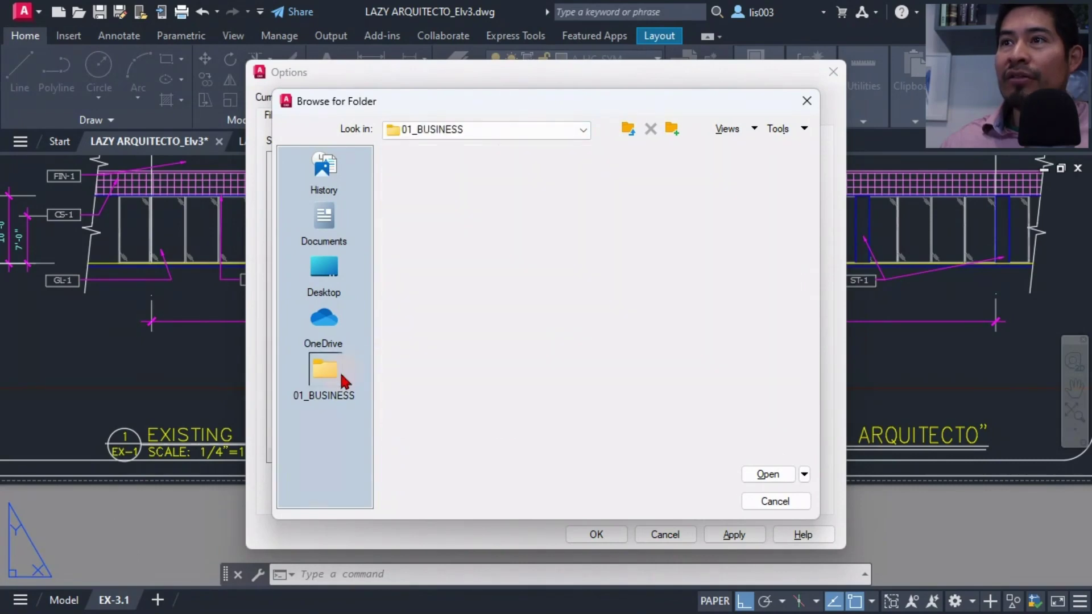
pyautogui.doubleClick(452, 174)
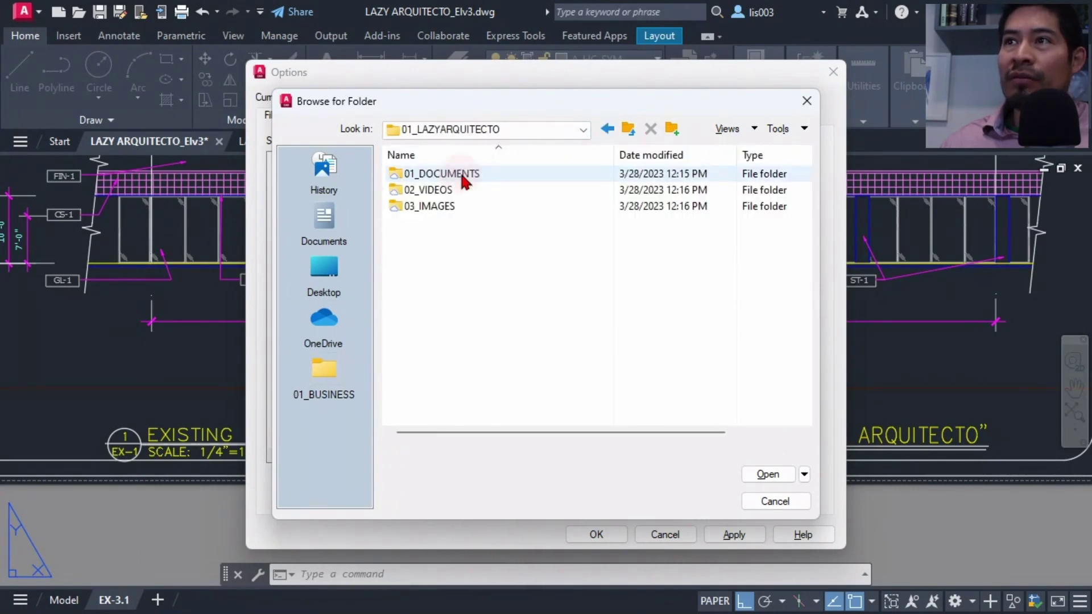
pyautogui.doubleClick(461, 175)
pyautogui.doubleClick(461, 175)
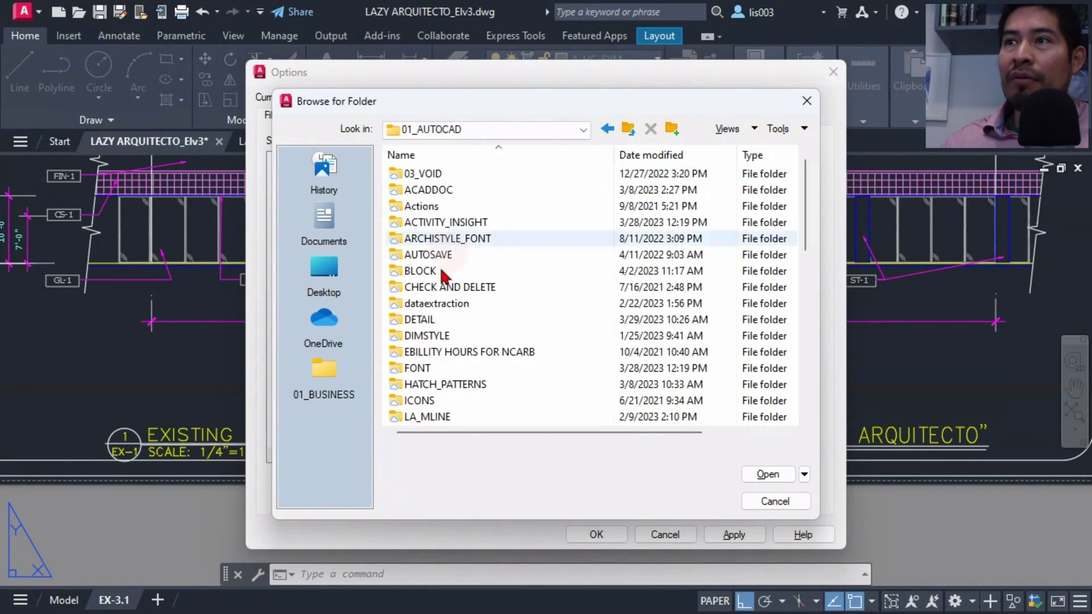
pyautogui.click(417, 369)
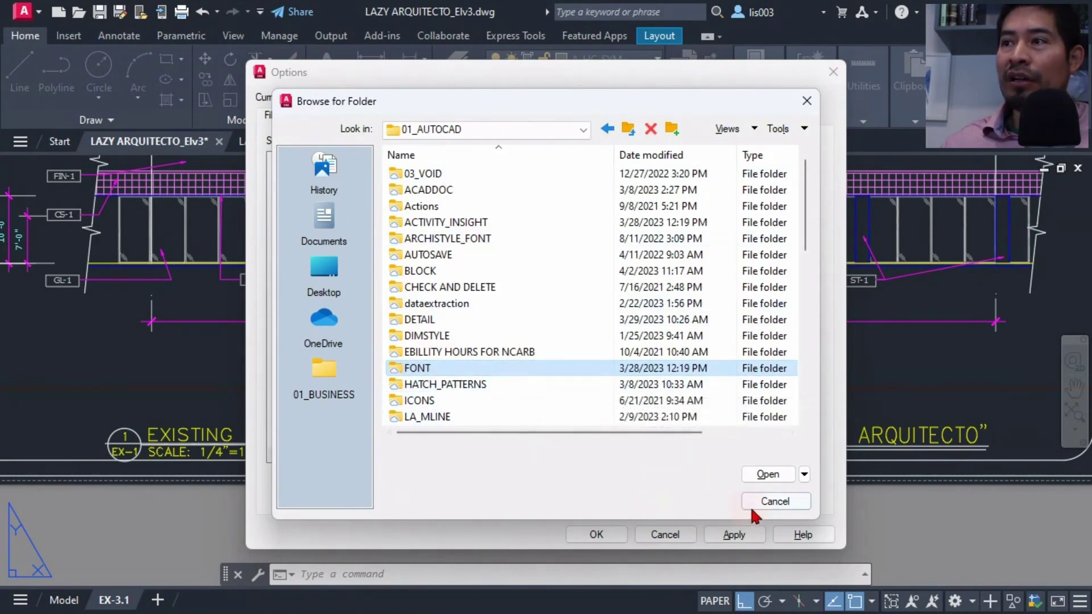
pyautogui.click(768, 476)
pyautogui.click(732, 537)
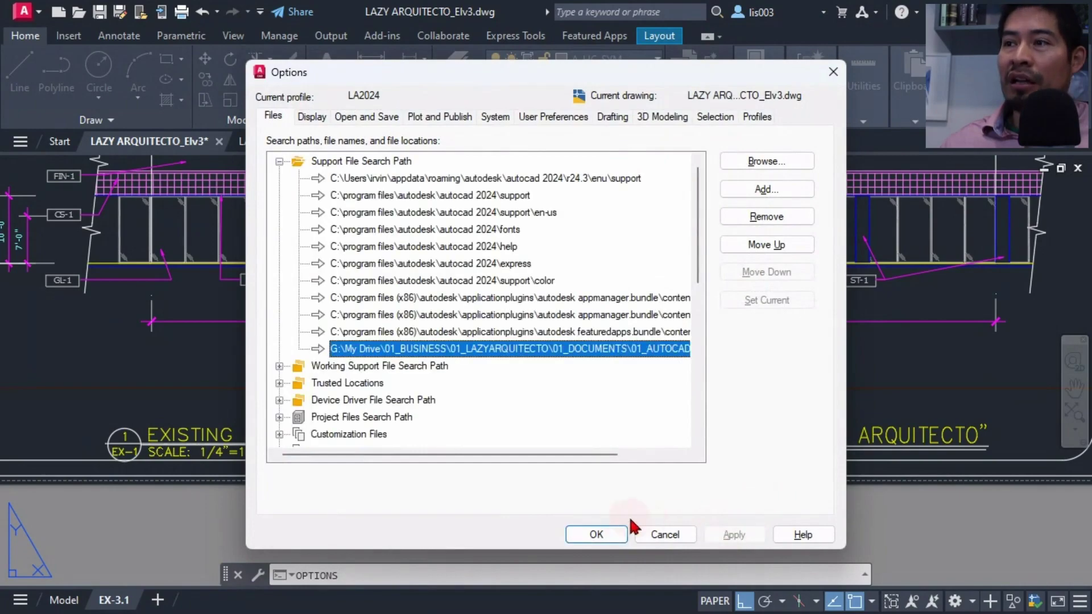
# Step: Close Options and quit AutoCAD, saving the Elv3, Elv2 and Elv1 drawings
pyautogui.click(613, 535)
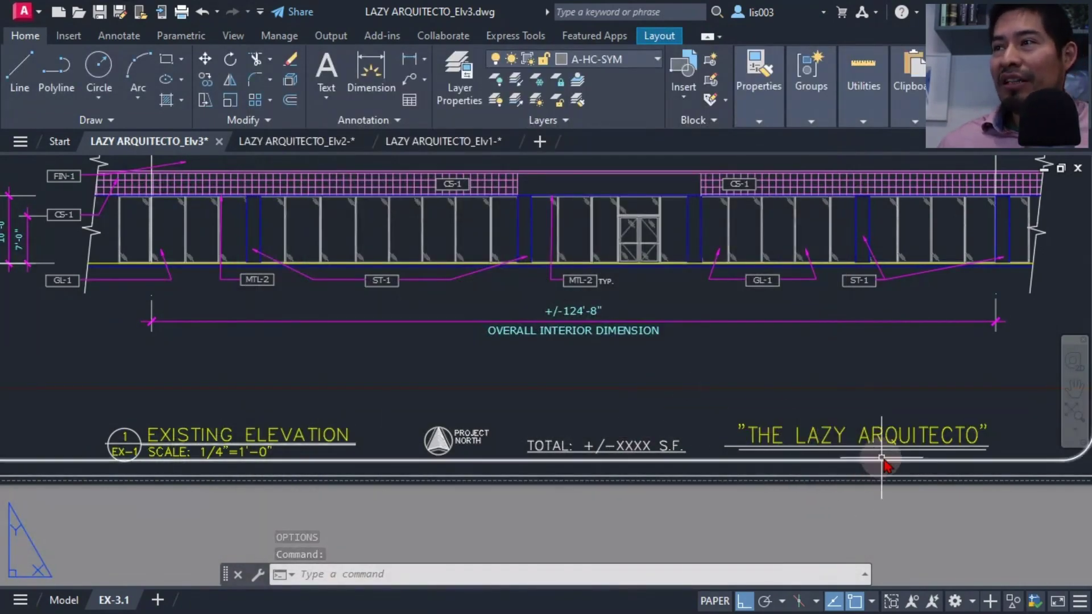
pyautogui.scroll(2, 281, 449)
pyautogui.scroll(-2, 534, 451)
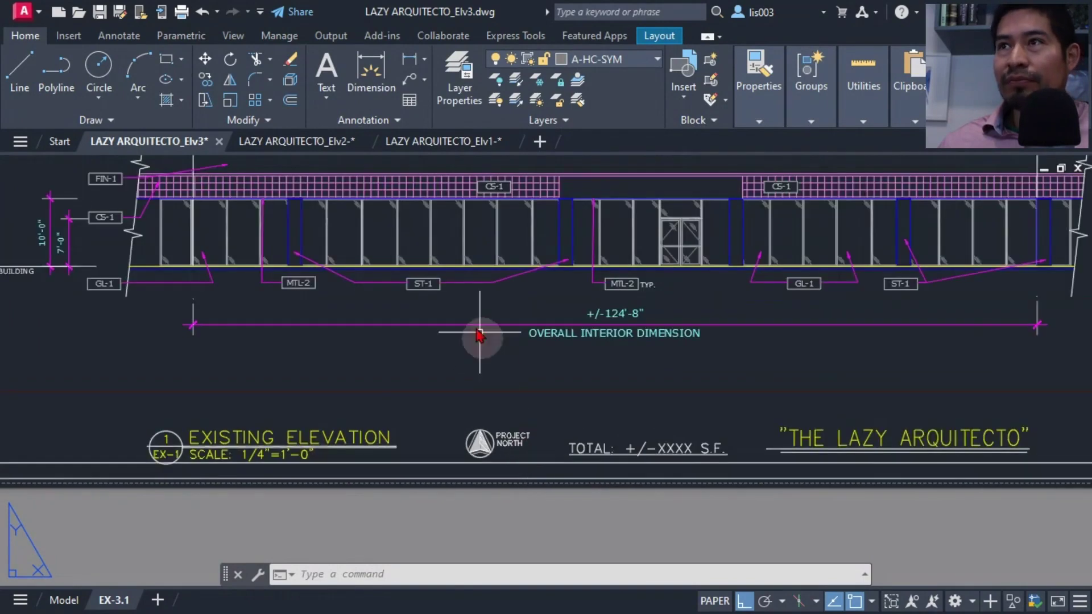
pyautogui.click(218, 142)
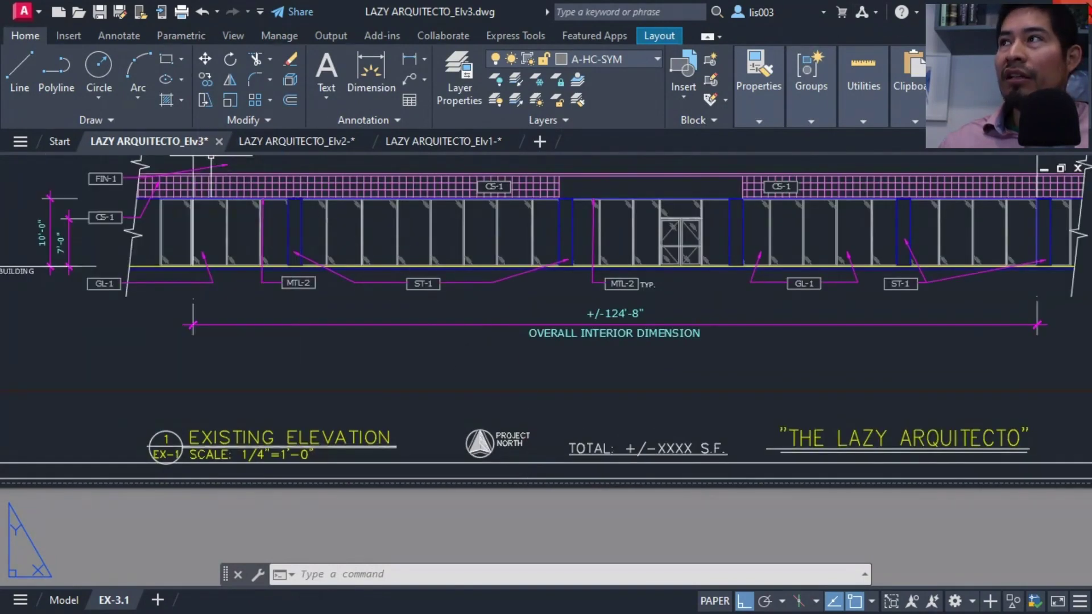
pyautogui.click(533, 359)
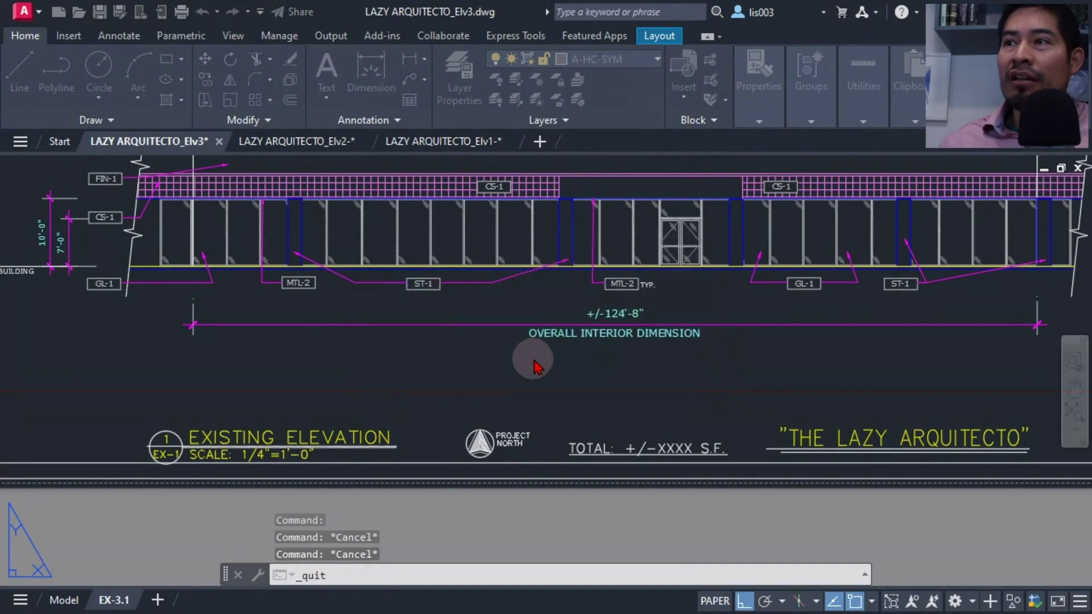
pyautogui.click(535, 361)
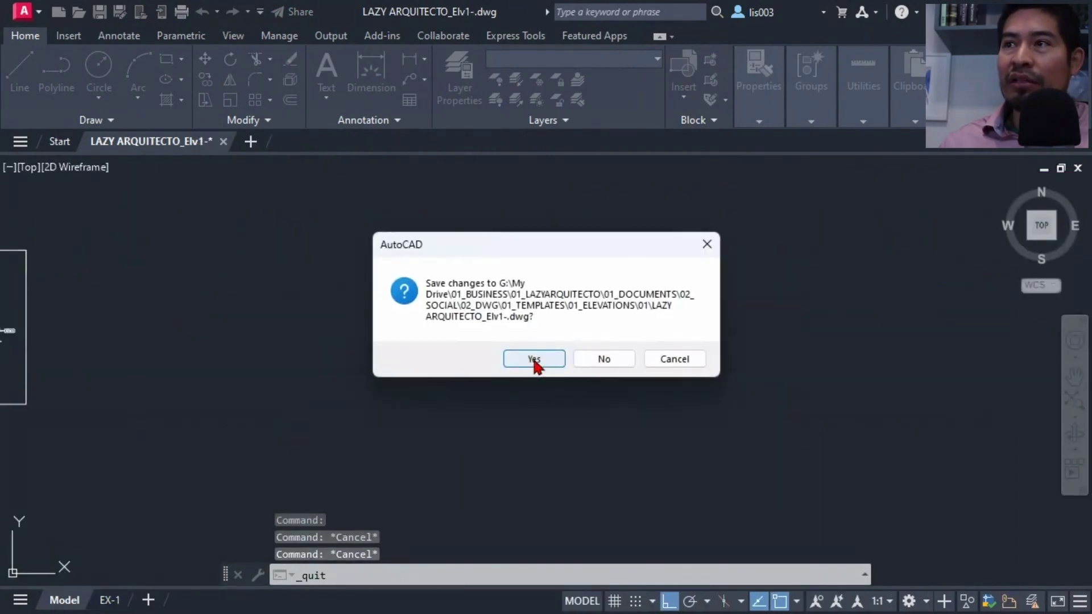
pyautogui.click(537, 359)
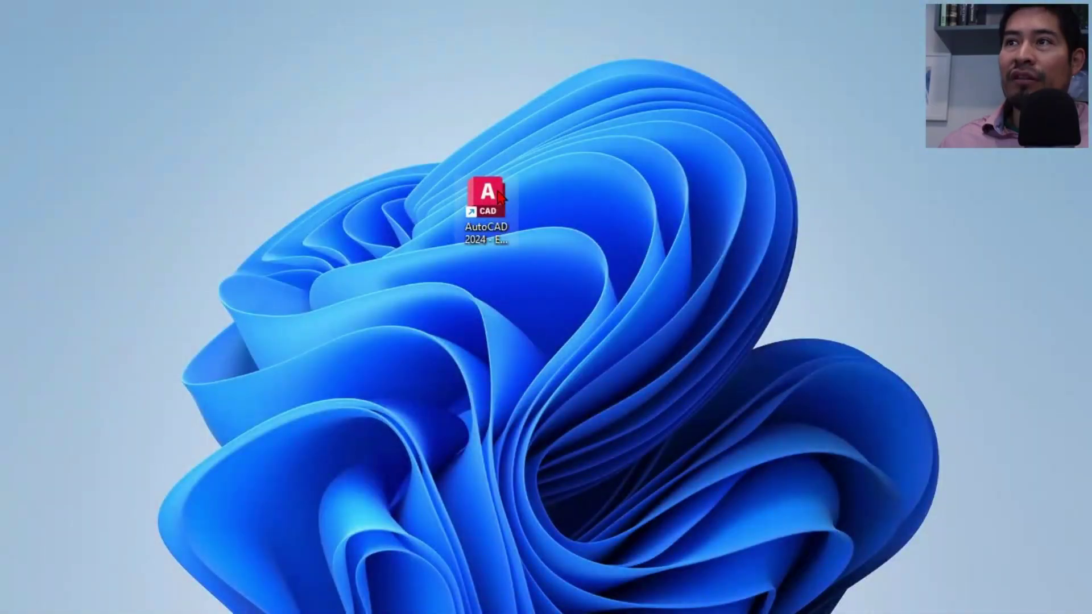
# Step: Relaunch AutoCAD 2024, reopen the recent LAZY ARQUITECTO drawing, and dismiss the missing-references warning
pyautogui.click(513, 246)
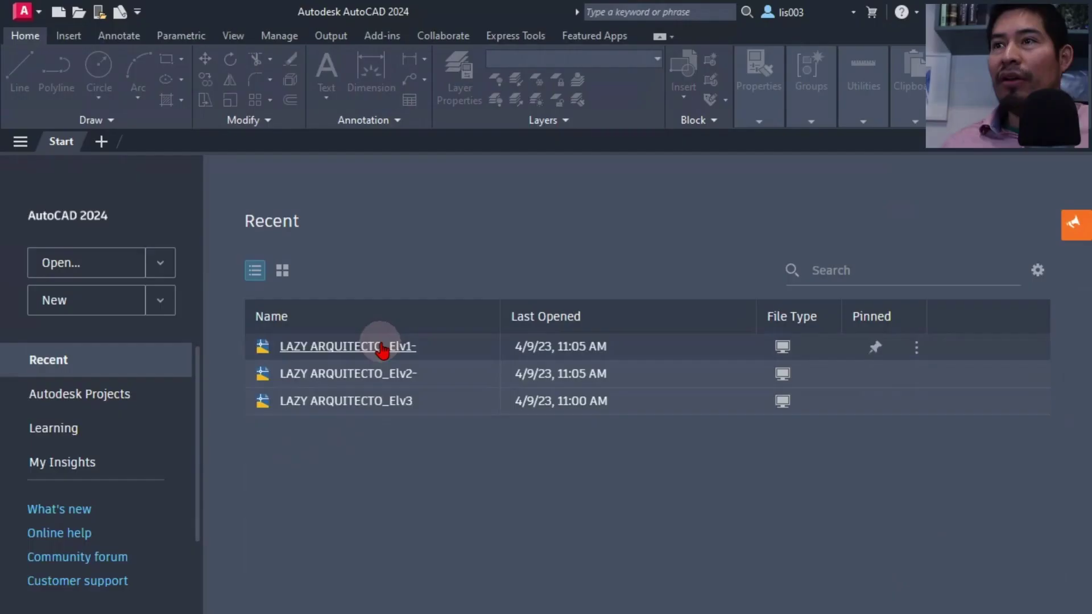
pyautogui.click(369, 402)
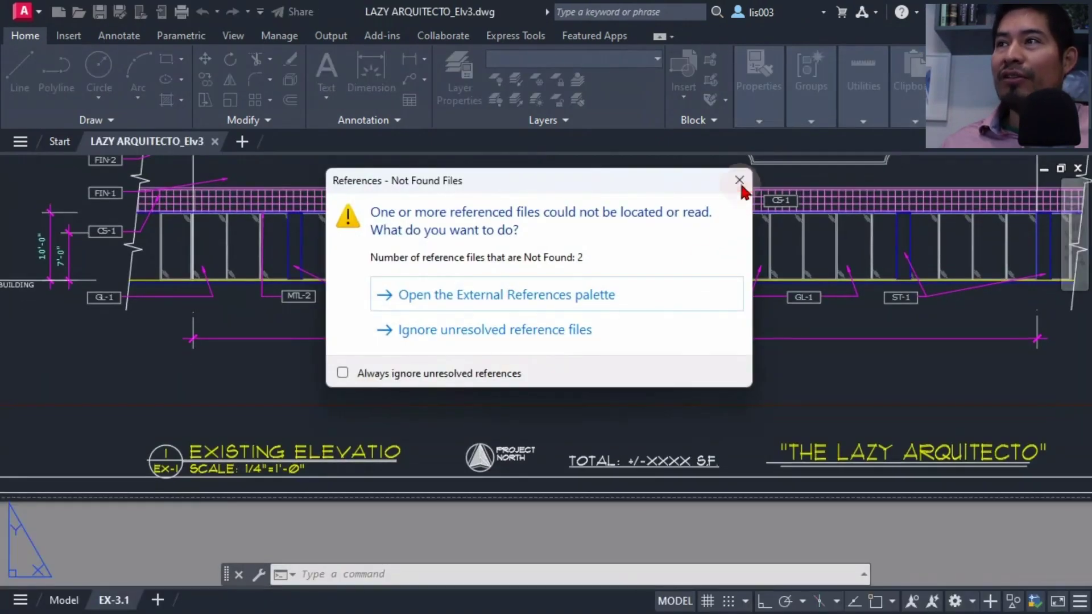
pyautogui.click(738, 180)
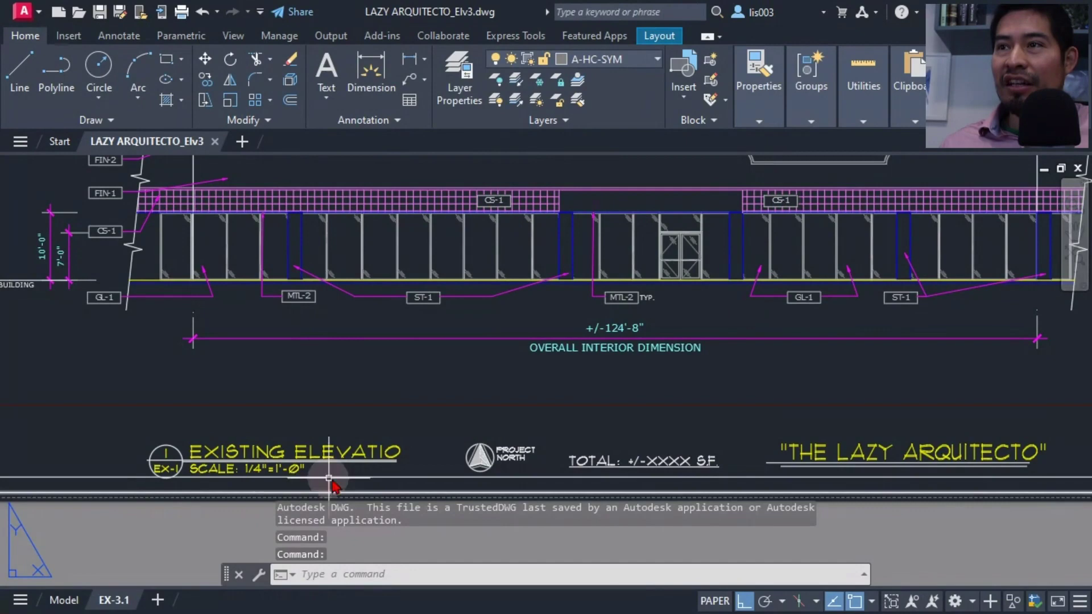
# Step: Pan around the EX-3.1 sheet, then switch to model space to view the storefront elevation
pyautogui.moveTo(828, 445); pyautogui.dragTo(719, 443, button='middle')
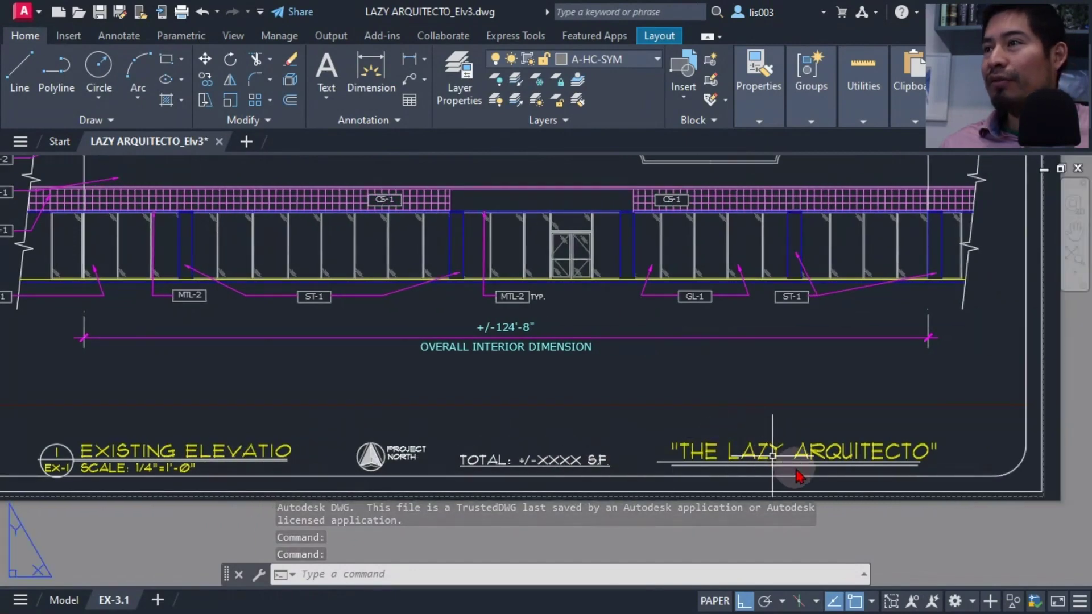
pyautogui.scroll(2, 785, 463)
pyautogui.moveTo(787, 461); pyautogui.dragTo(685, 446, button='middle')
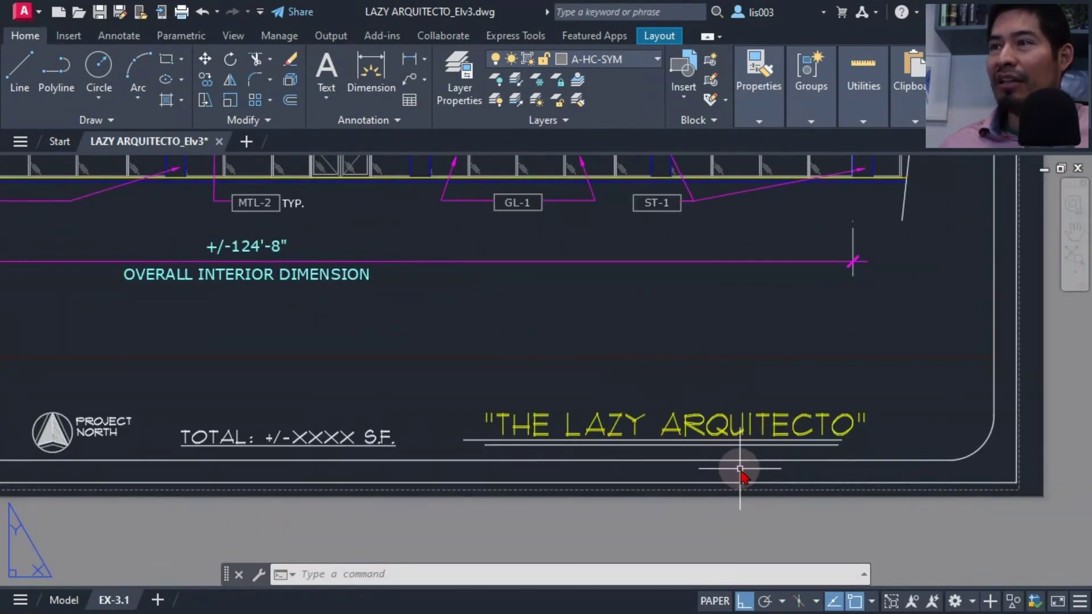
pyautogui.hotkey('ctrl', 'pageup')
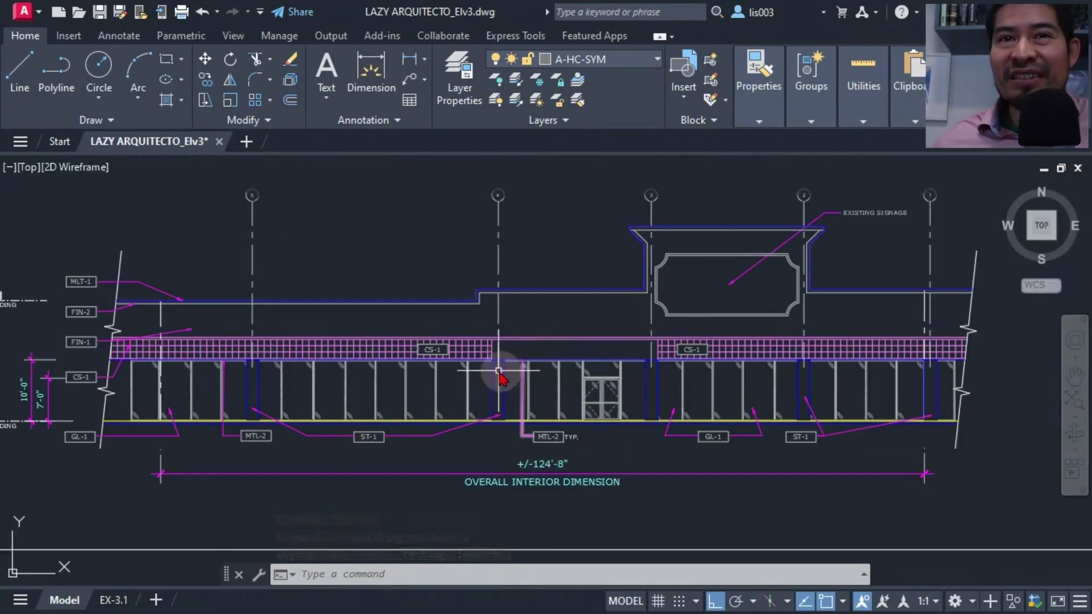
pyautogui.scroll(-6, 439, 439)
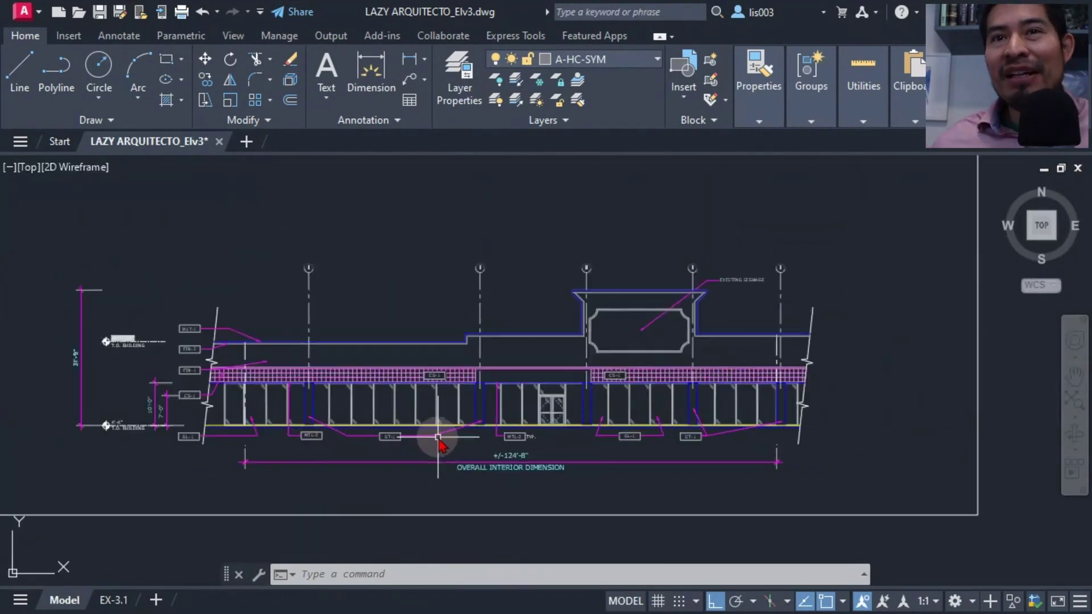
pyautogui.scroll(12, 511, 421)
pyautogui.scroll(-5, 502, 412)
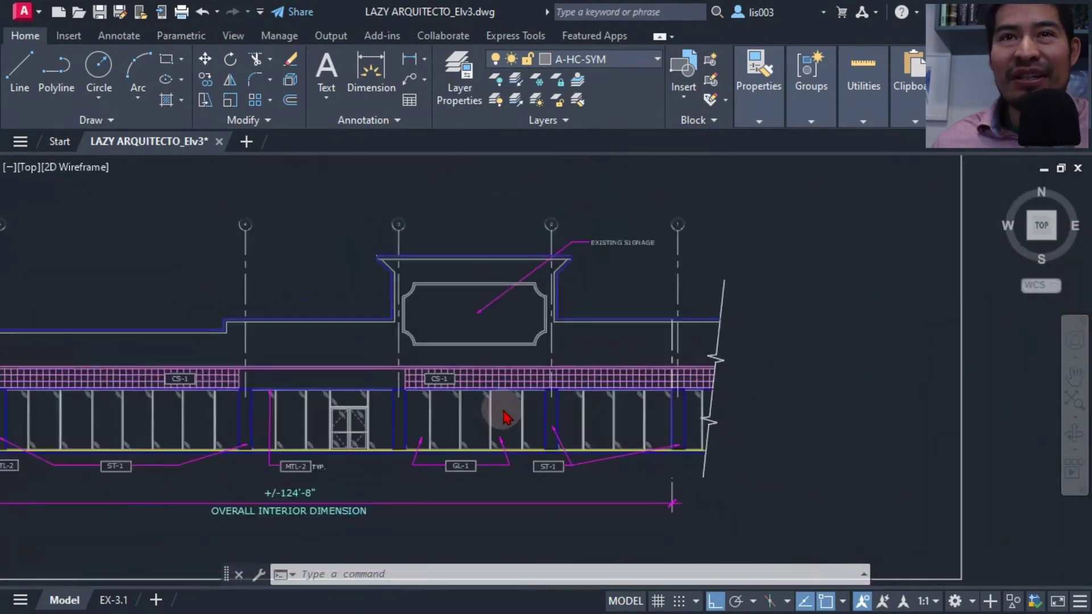
# Step: Set the ZOOMFACTOR system variable from 20 to 100
pyautogui.scroll(5, 499, 408)
pyautogui.scroll(-5, 499, 410)
pyautogui.scroll(4, 496, 395)
pyautogui.scroll(-5, 496, 395)
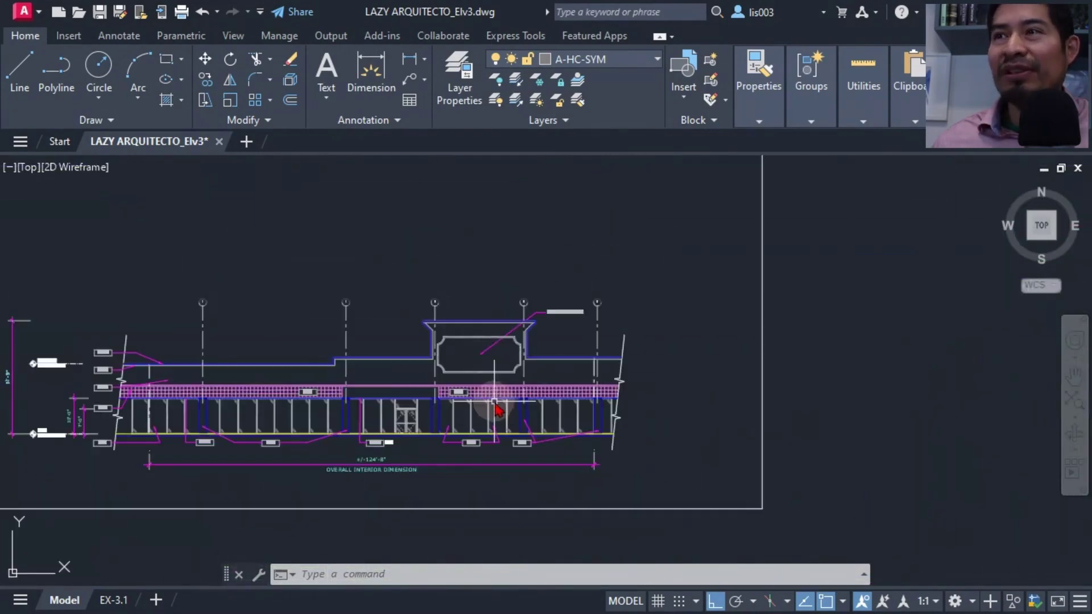
pyautogui.scroll(5, 400, 425)
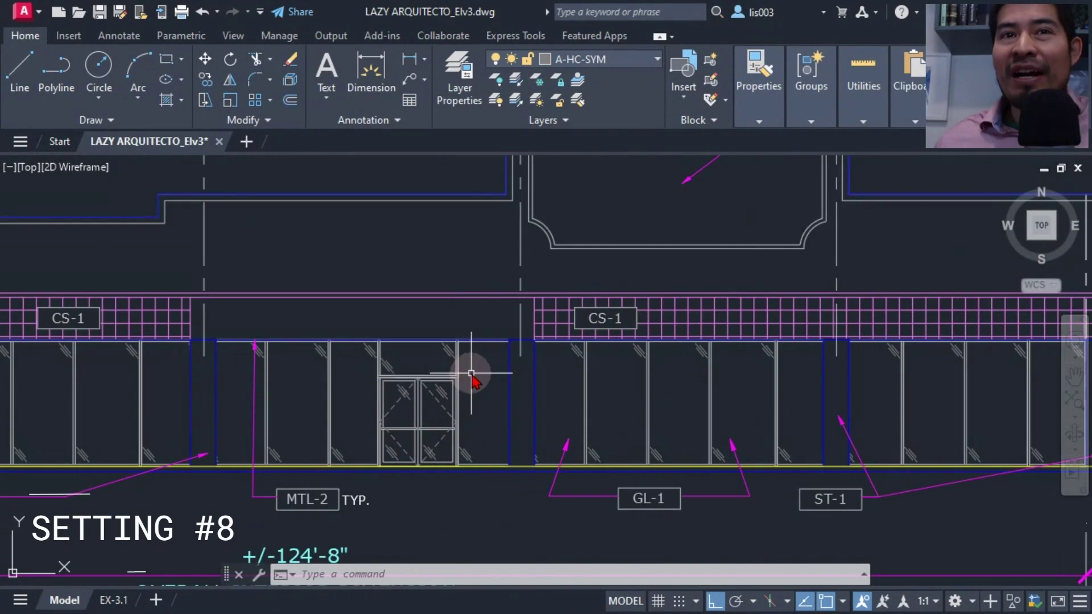
pyautogui.scroll(-4, 471, 374)
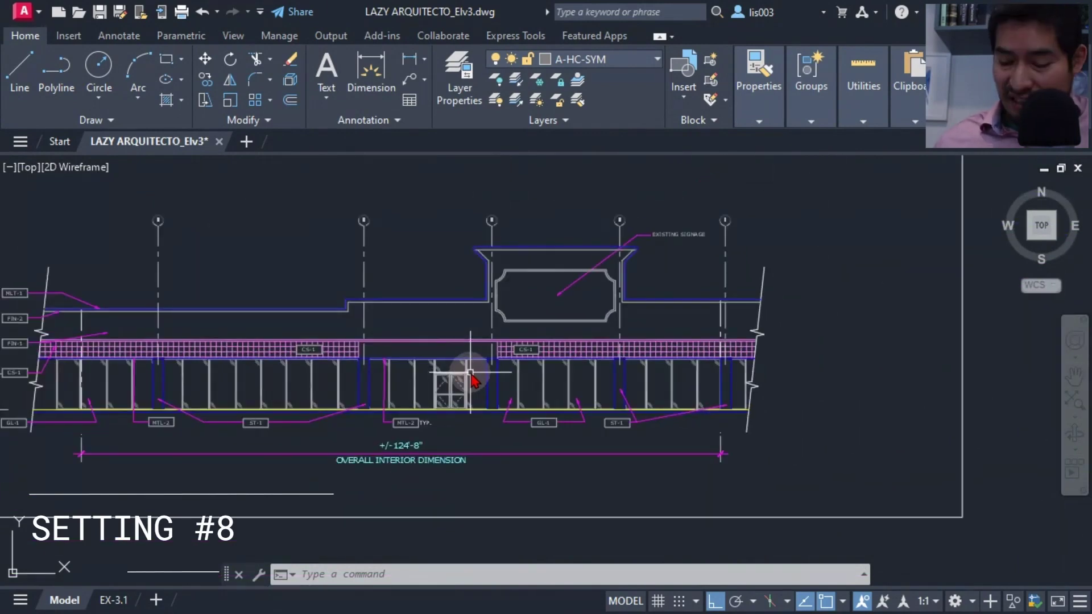
pyautogui.write('OOMF')
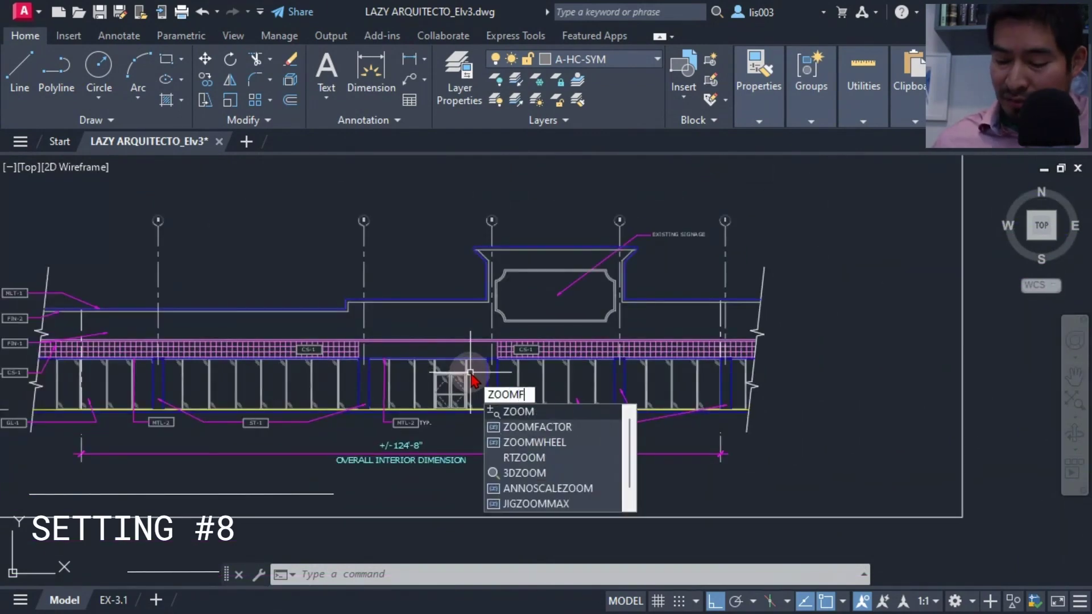
pyautogui.write('A')
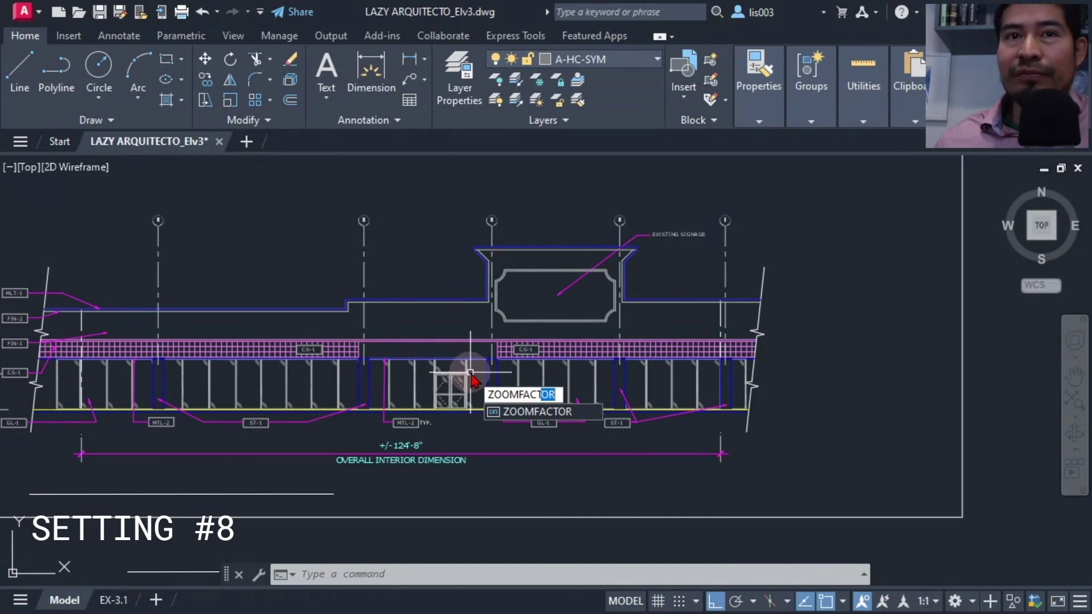
pyautogui.write('CT')
pyautogui.press('Return')
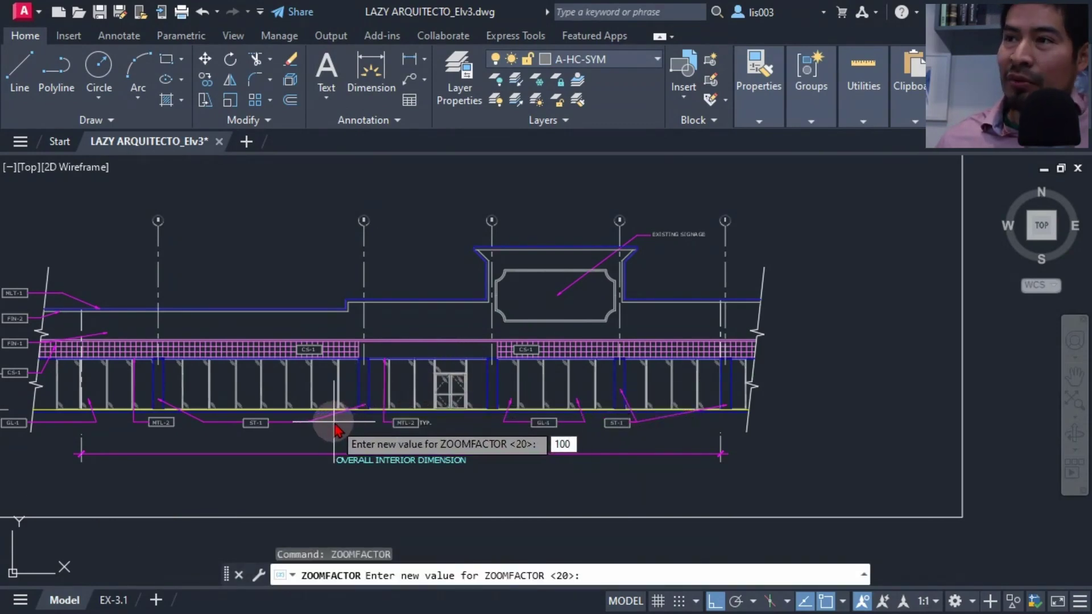
pyautogui.write('100')
pyautogui.press('Return')
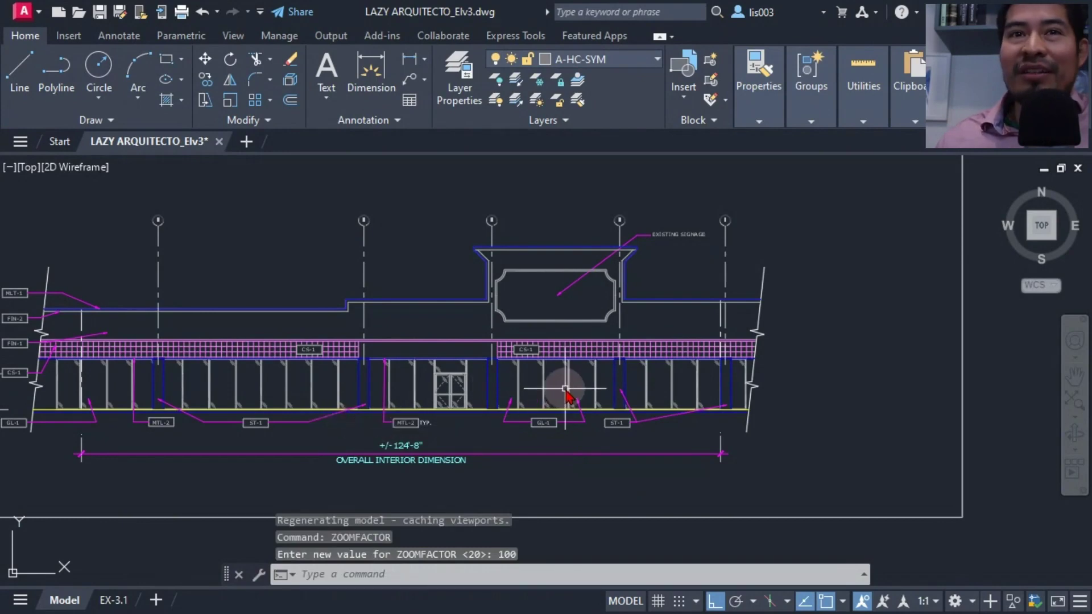
# Step: Test the faster wheel zooming on the storefront elevation
pyautogui.scroll(-1, 545, 379)
pyautogui.scroll(-2, 545, 379)
pyautogui.scroll(6, 542, 373)
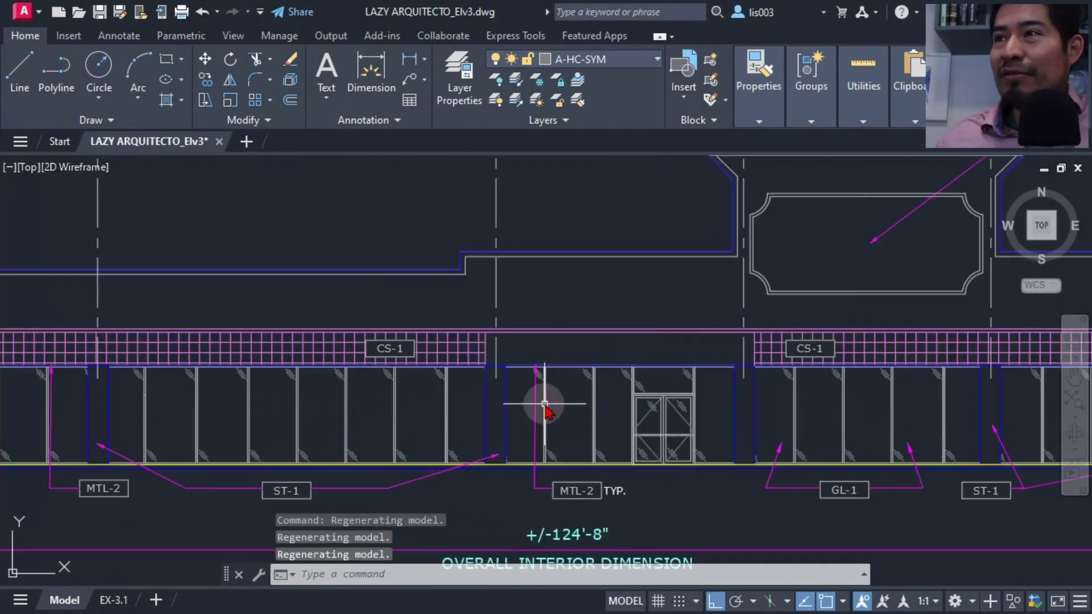
pyautogui.scroll(-3, 522, 398)
pyautogui.scroll(6, 572, 397)
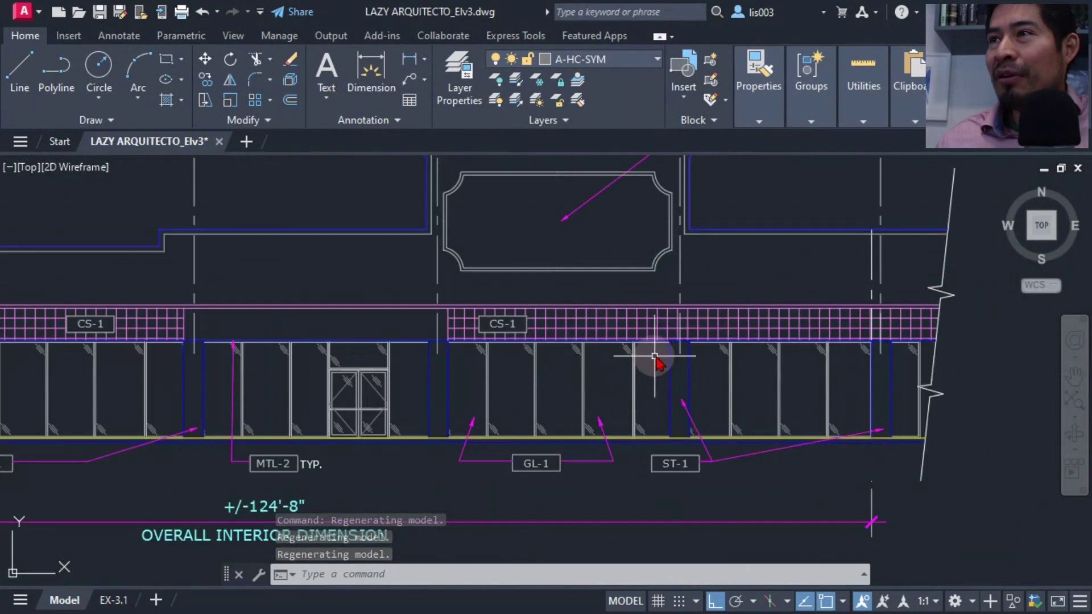
pyautogui.scroll(-3, 495, 424)
pyautogui.scroll(5, 449, 375)
pyautogui.scroll(-7, 410, 330)
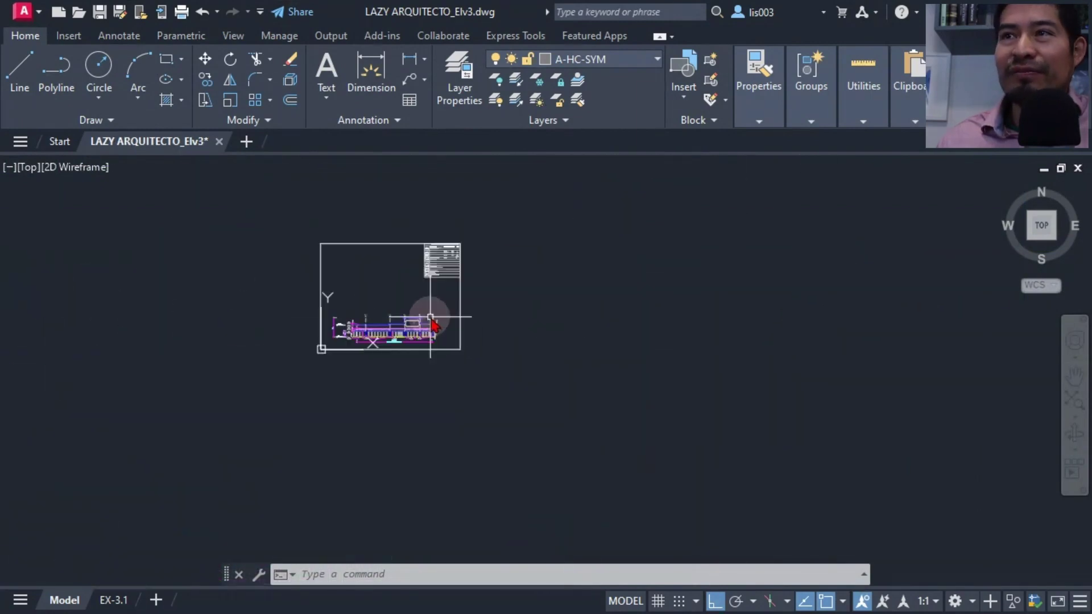
pyautogui.scroll(7, 587, 351)
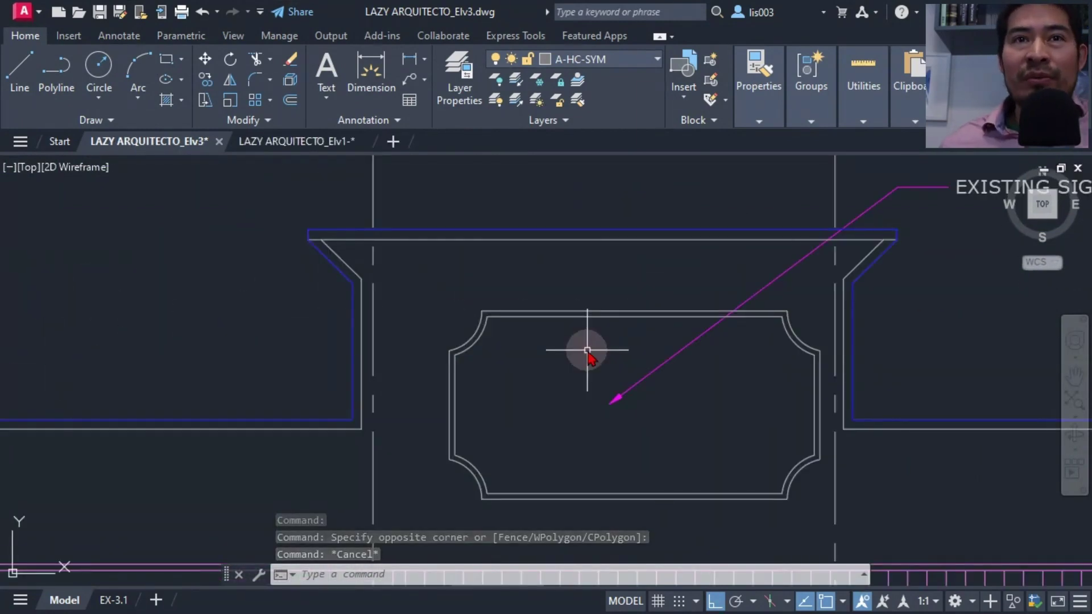
# Step: Start moving both signage panel outlines, cancel the move, and show the object snap modes list
pyautogui.moveTo(597, 353); pyautogui.dragTo(597, 288)
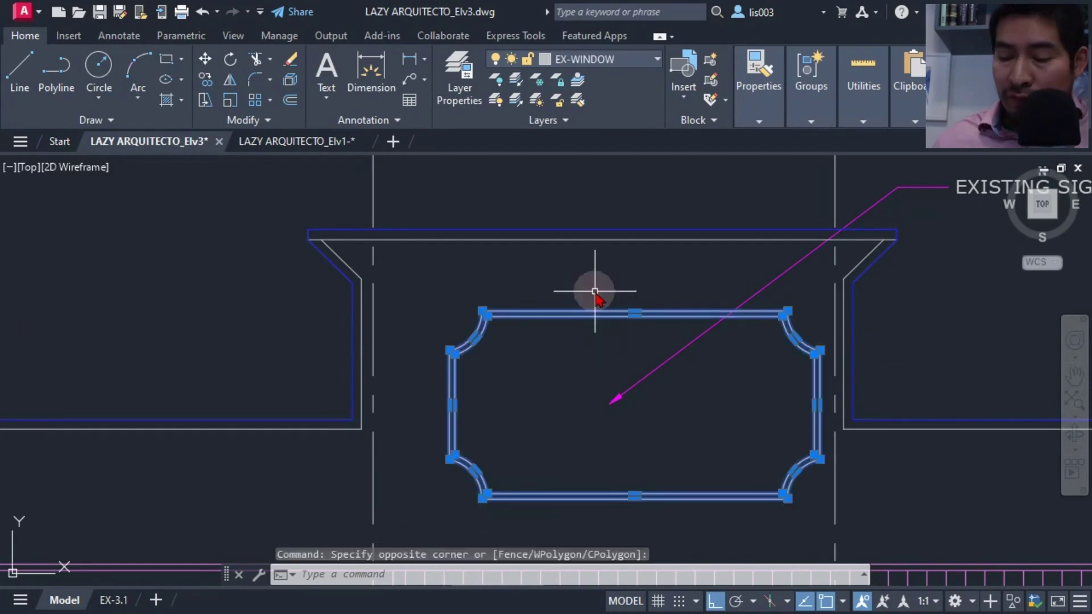
pyautogui.write('m')
pyautogui.press('Return')
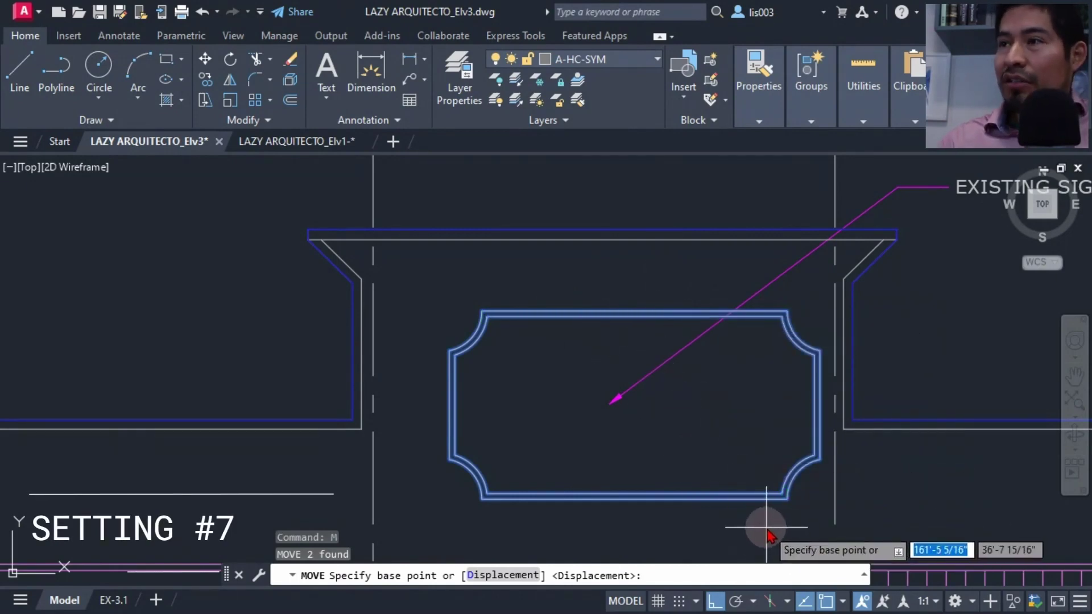
pyautogui.press('Escape')
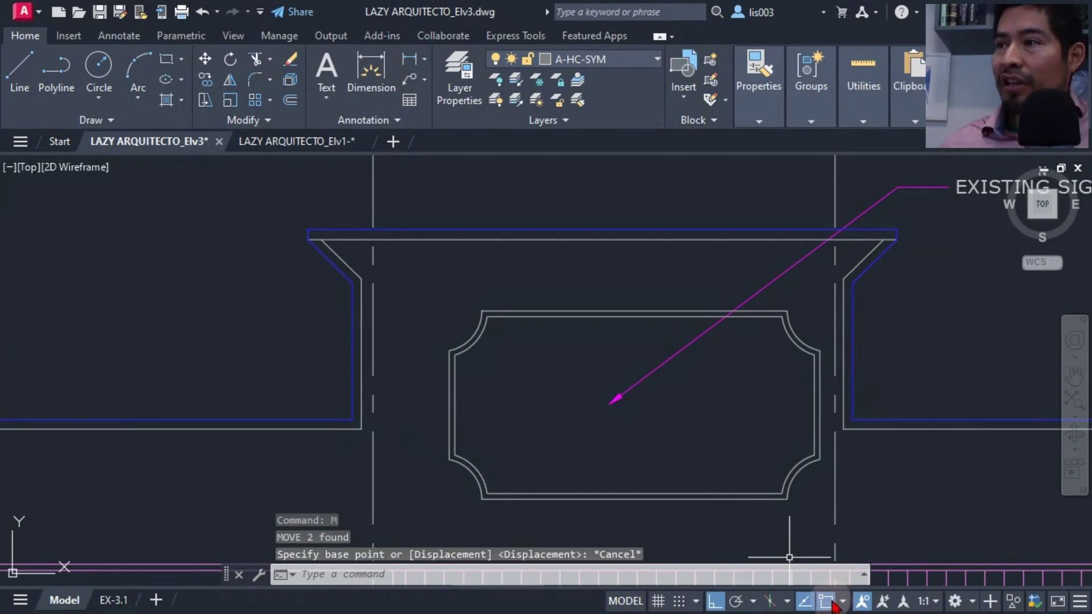
pyautogui.click(841, 603)
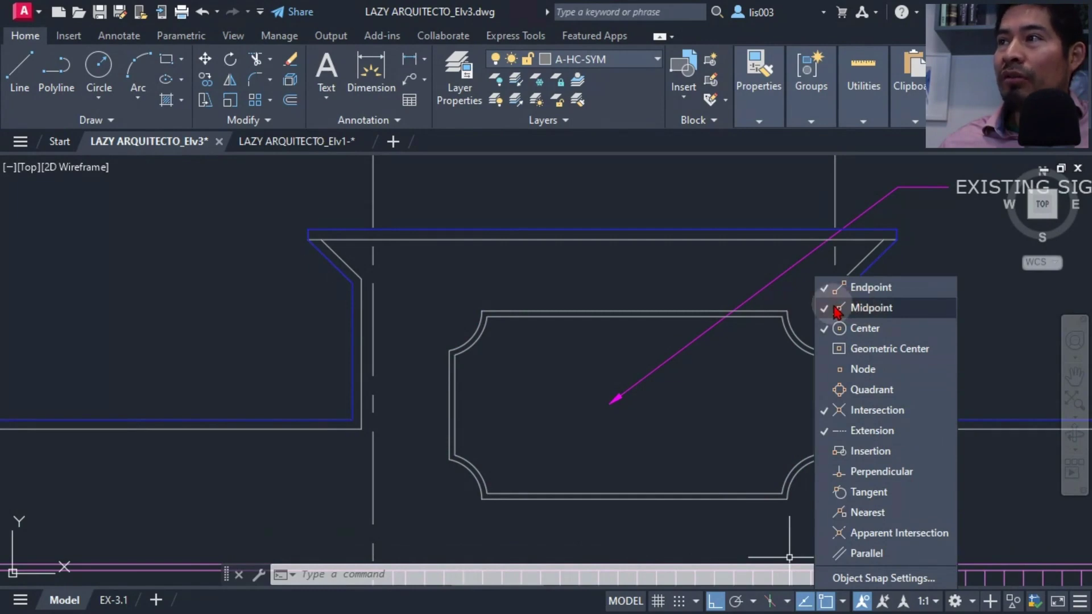
# Step: Move the signage panel outline left from its top-edge midpoint, keeping it level
pyautogui.click(722, 453)
pyautogui.click(638, 514)
pyautogui.click(597, 455)
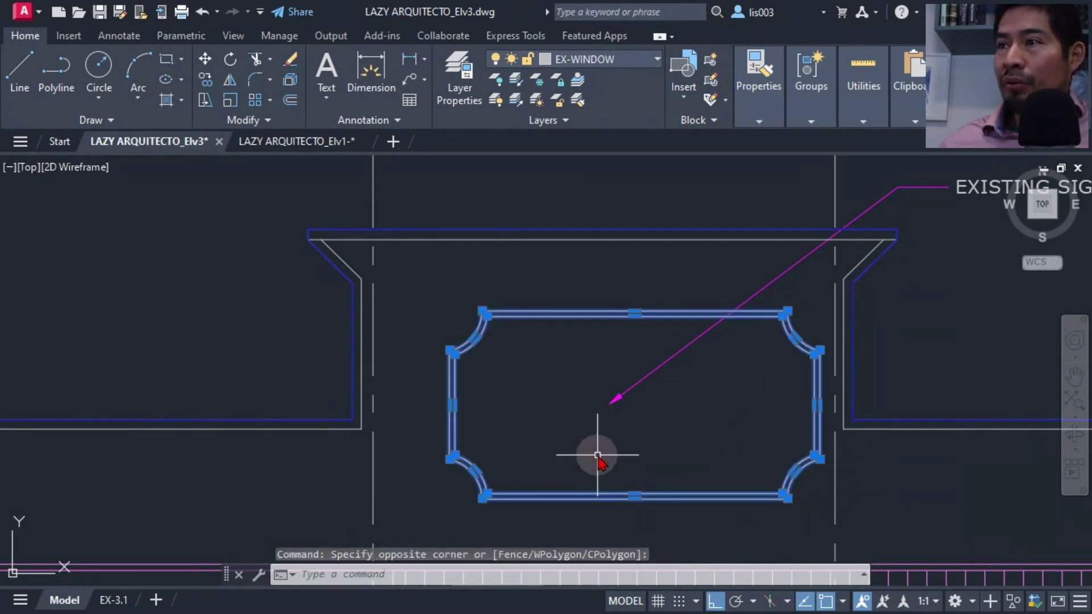
pyautogui.press('Return')
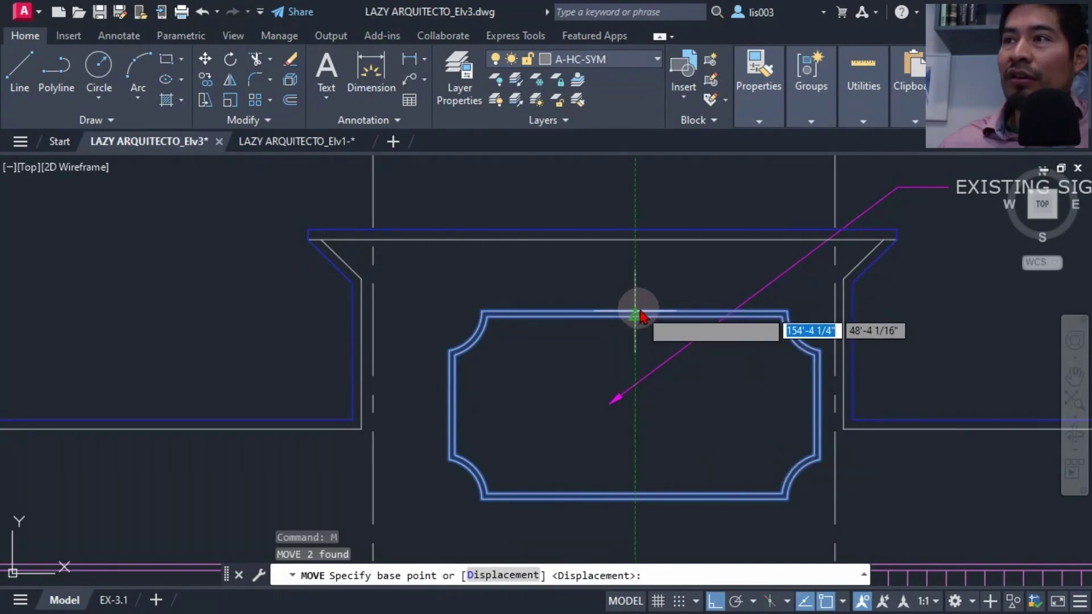
pyautogui.click(637, 315)
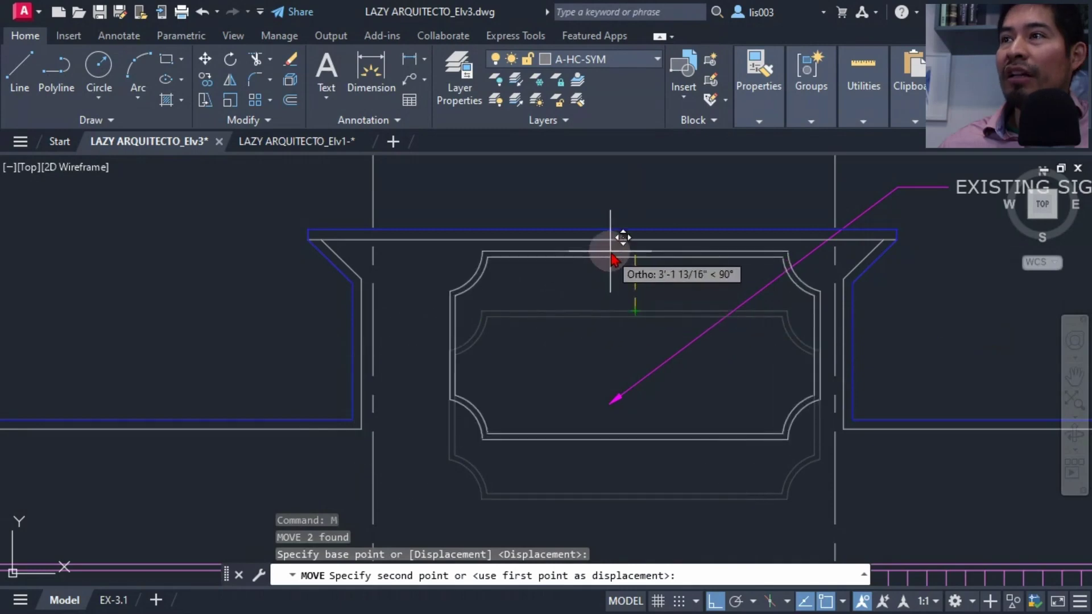
pyautogui.click(603, 307)
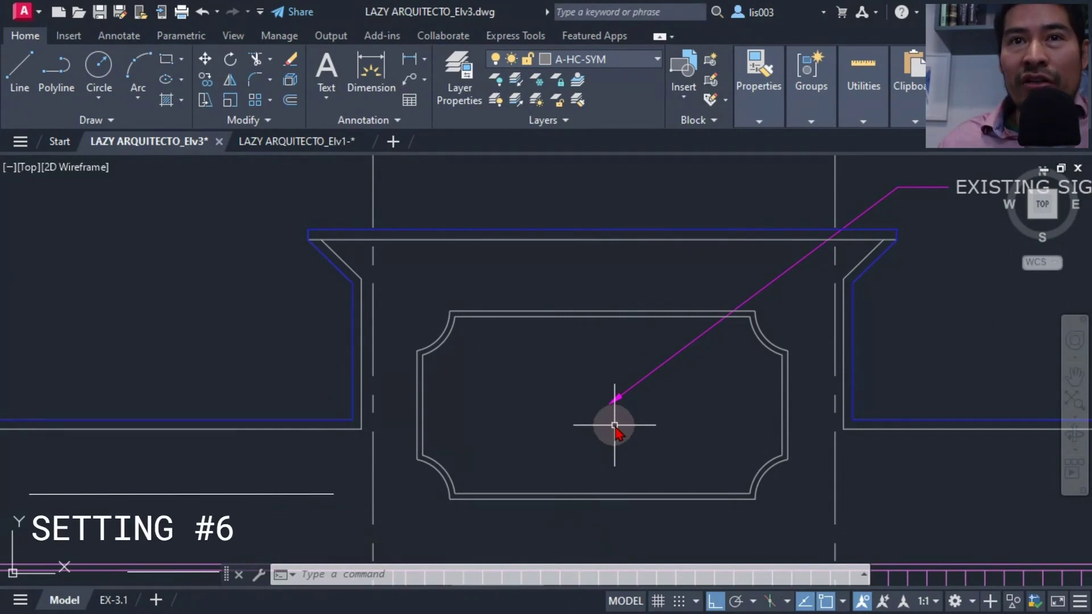
pyautogui.click(293, 142)
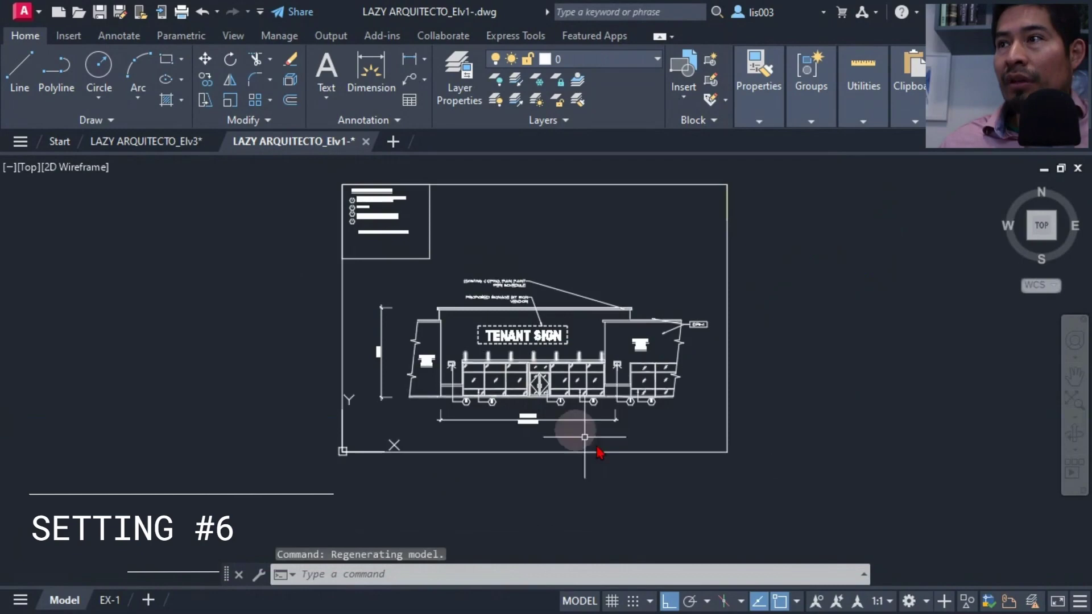
pyautogui.click(796, 601)
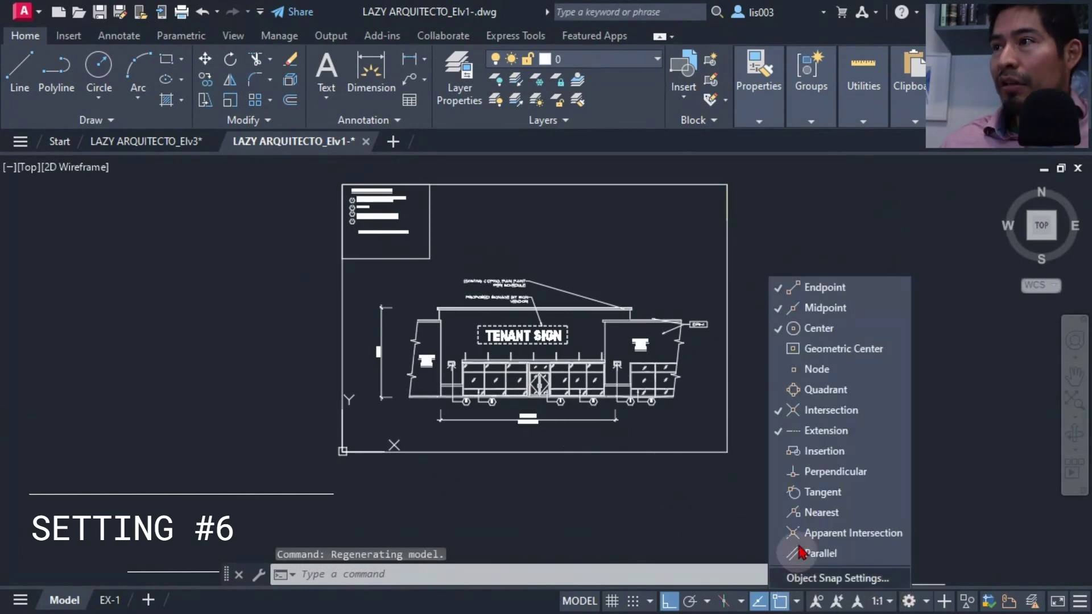
pyautogui.click(817, 369)
pyautogui.click(463, 261)
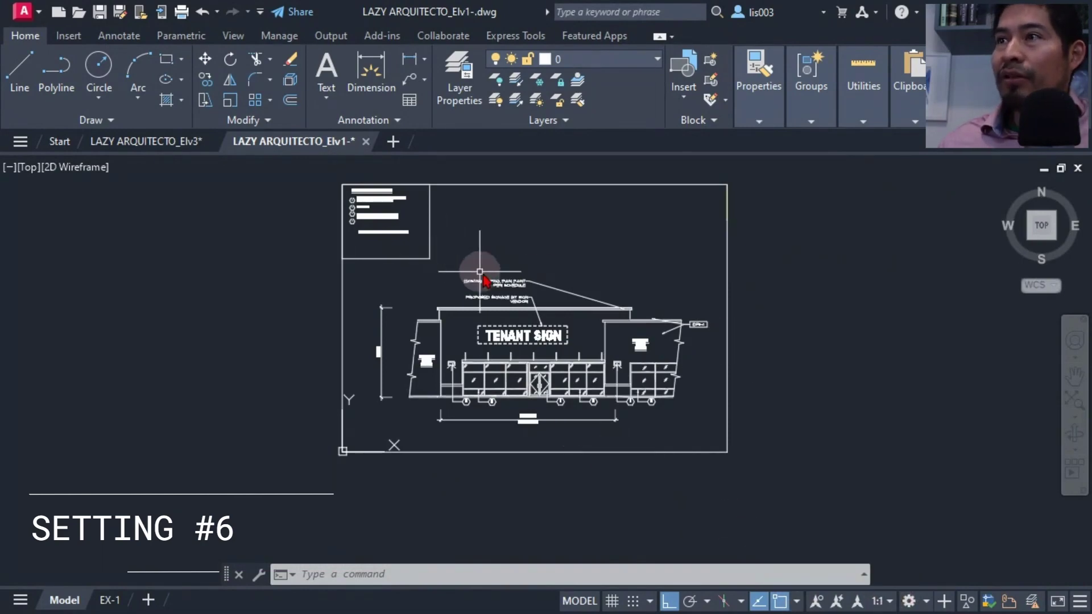
pyautogui.scroll(8, 479, 268)
pyautogui.moveTo(546, 348); pyautogui.dragTo(506, 379, button='middle')
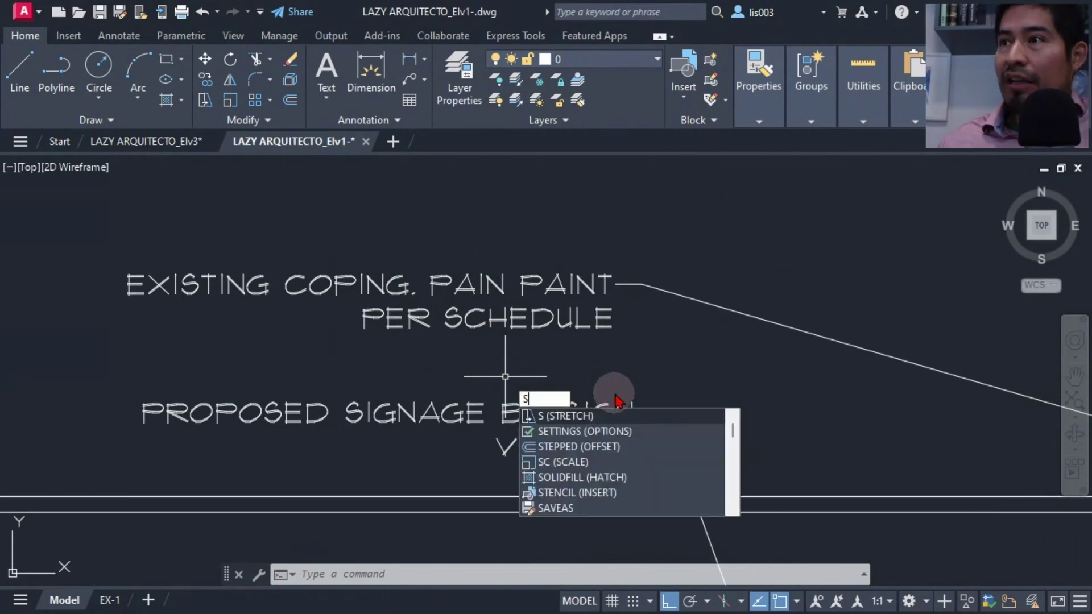
pyautogui.press('Return')
pyautogui.click(694, 367)
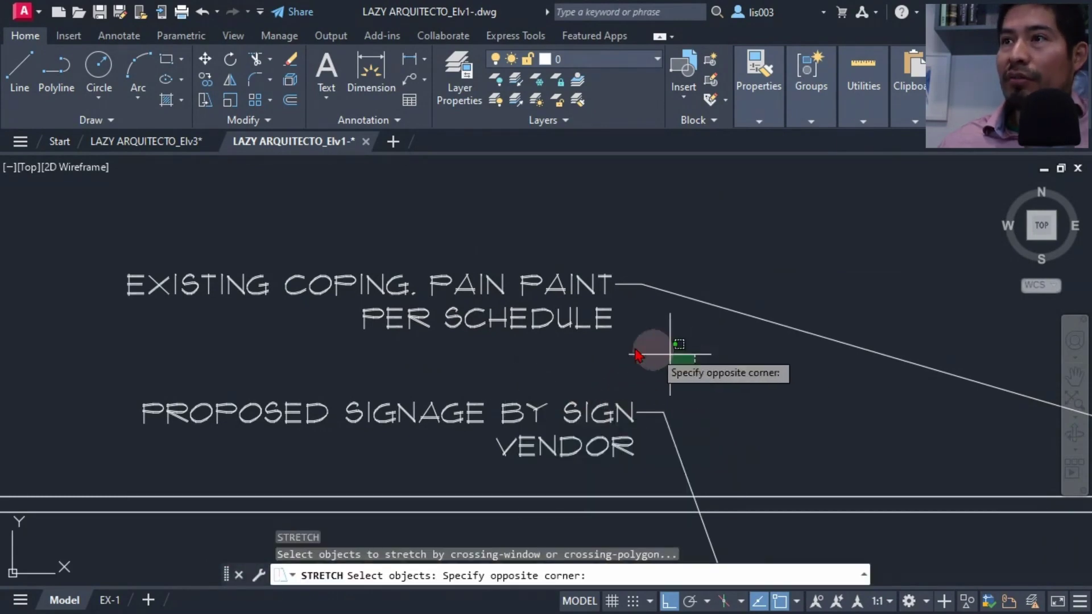
pyautogui.click(111, 244)
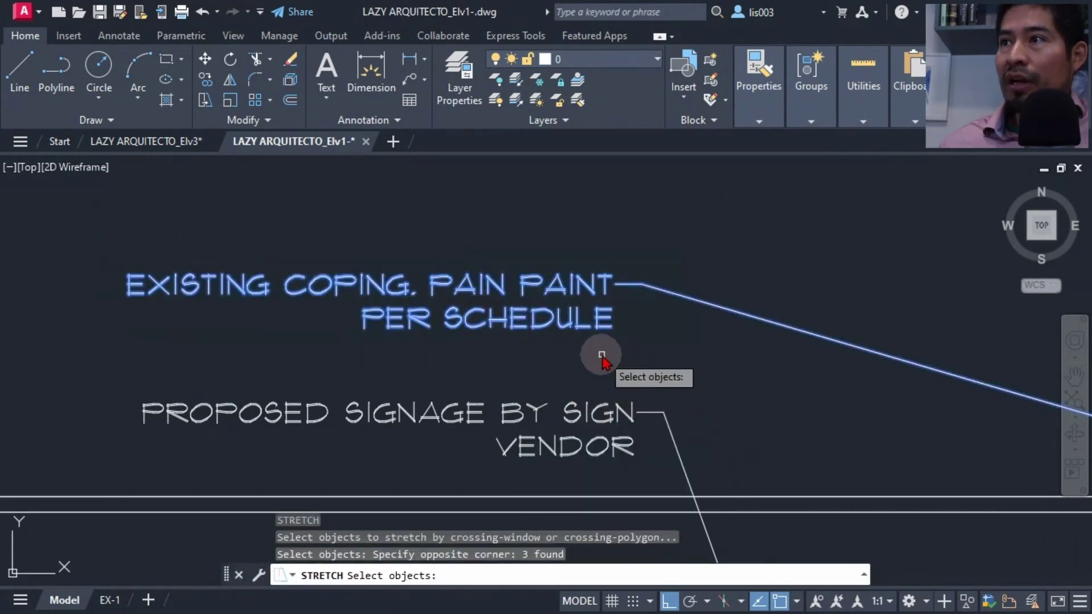
pyautogui.press('Return')
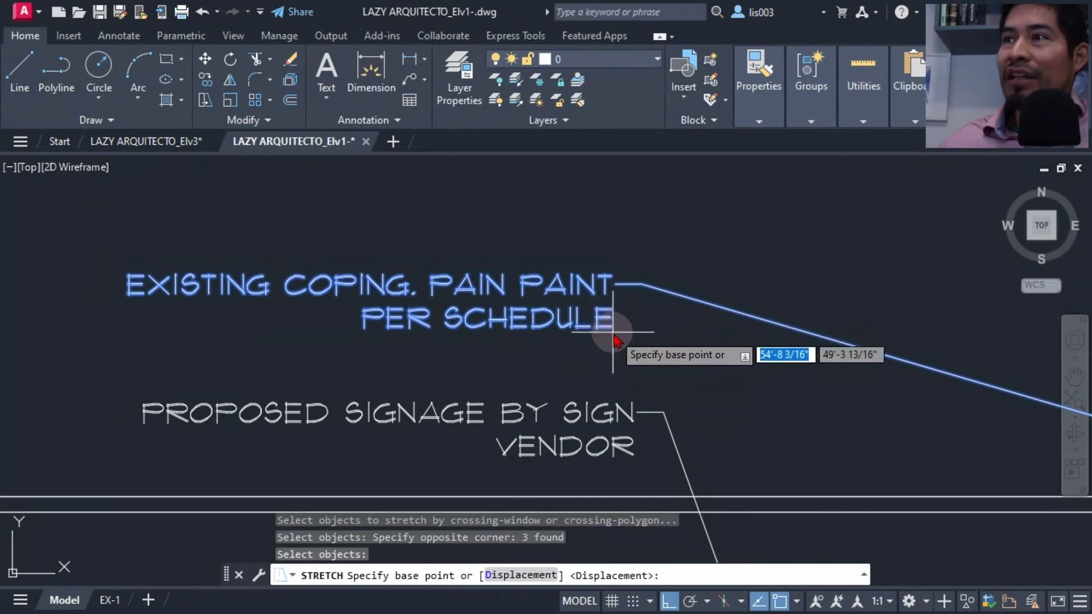
pyautogui.click(612, 333)
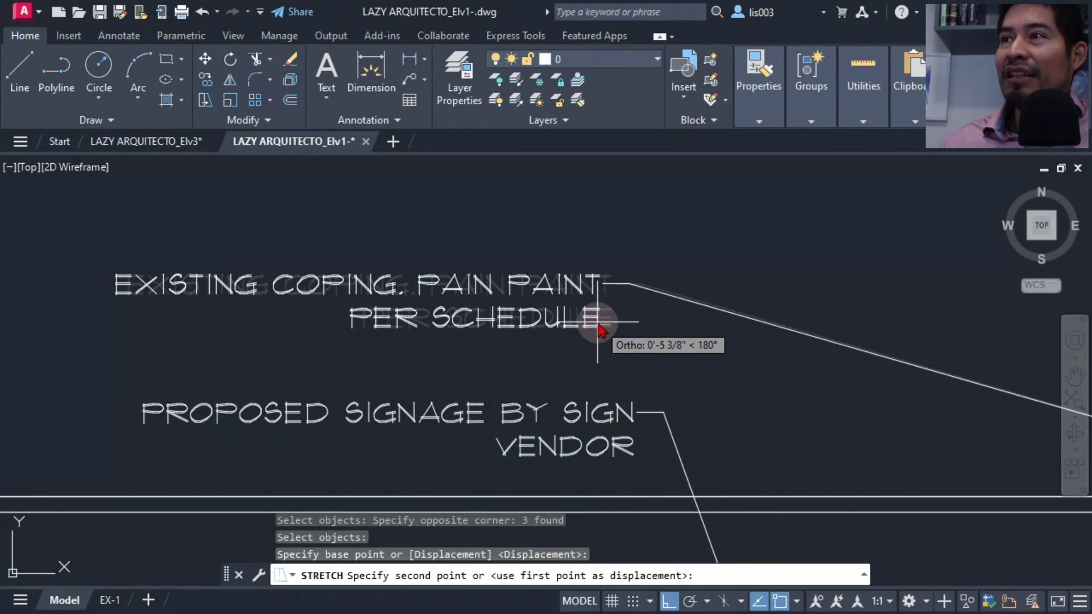
pyautogui.press('Escape')
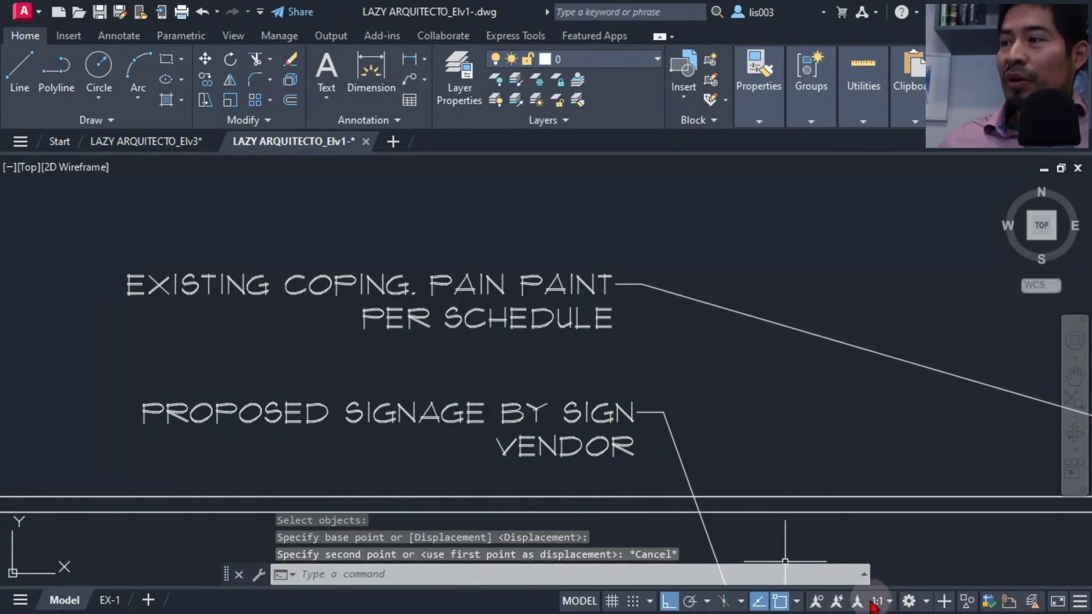
# Step: Enable Node snap and stretch the coping note so its end aligns with the signage note
pyautogui.click(797, 601)
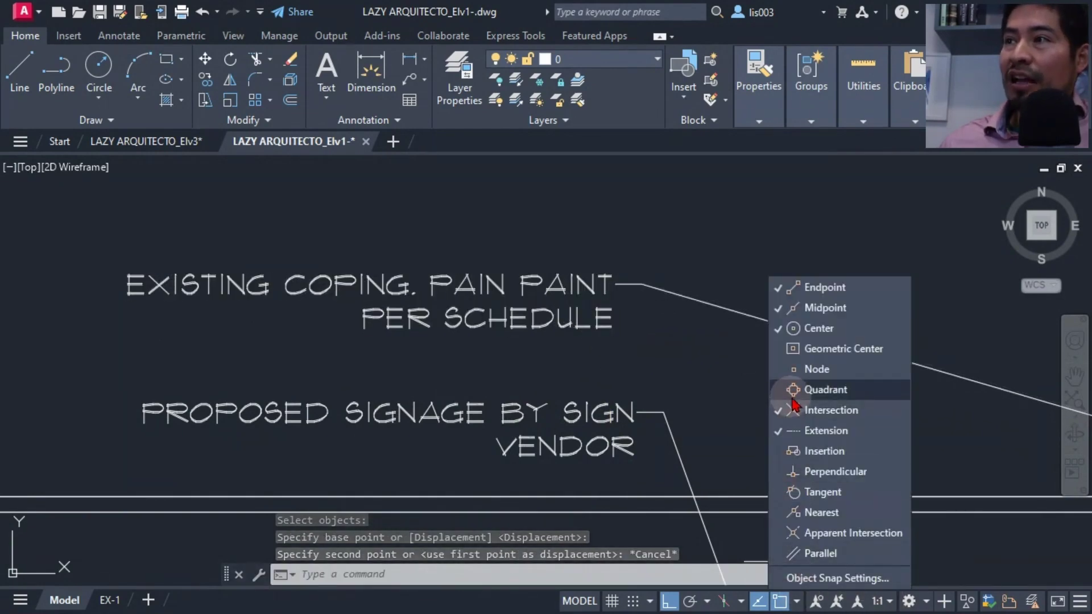
pyautogui.click(784, 371)
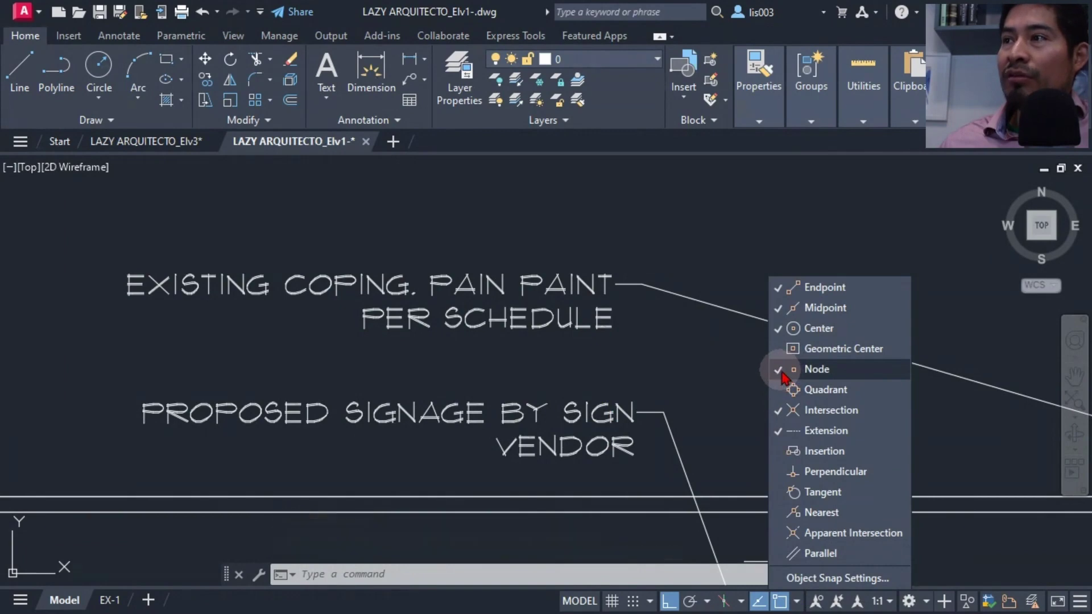
pyautogui.press('Return')
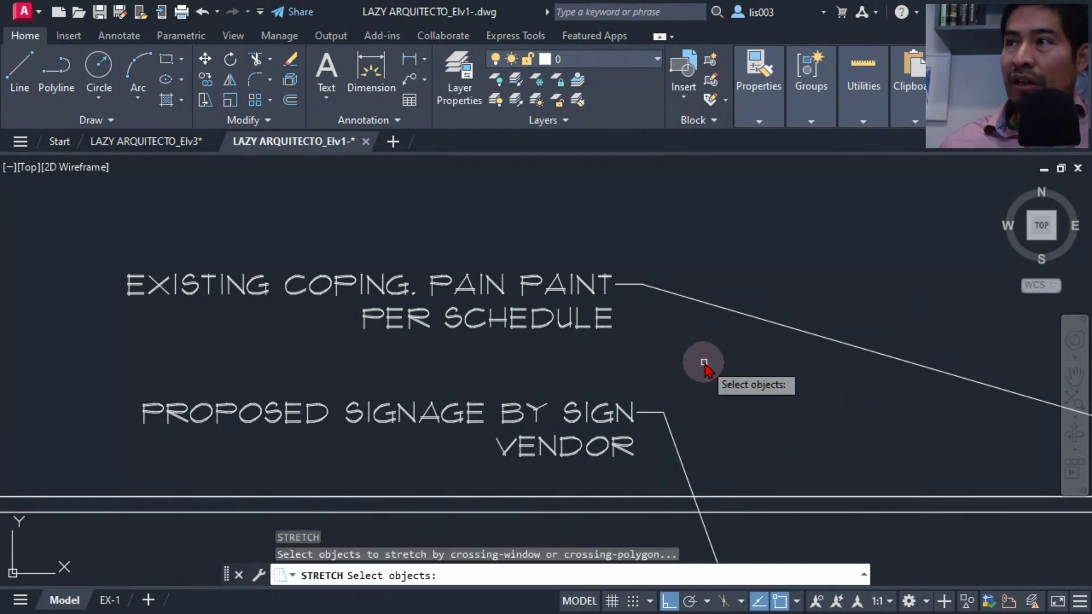
pyautogui.moveTo(668, 367); pyautogui.dragTo(756, 341, button='middle')
pyautogui.click(762, 340)
pyautogui.click(188, 223)
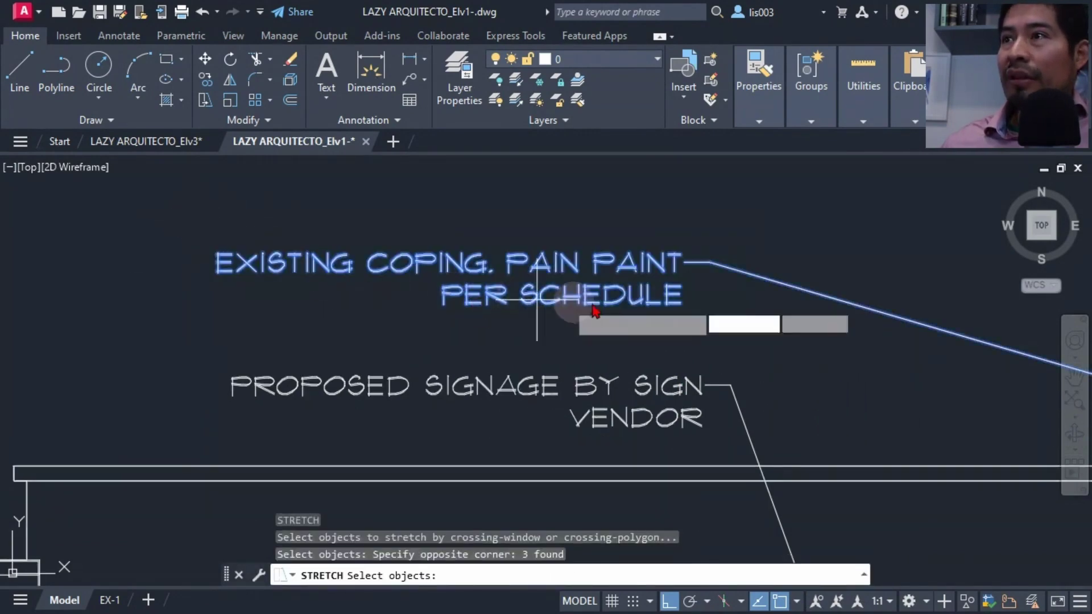
pyautogui.press('Return')
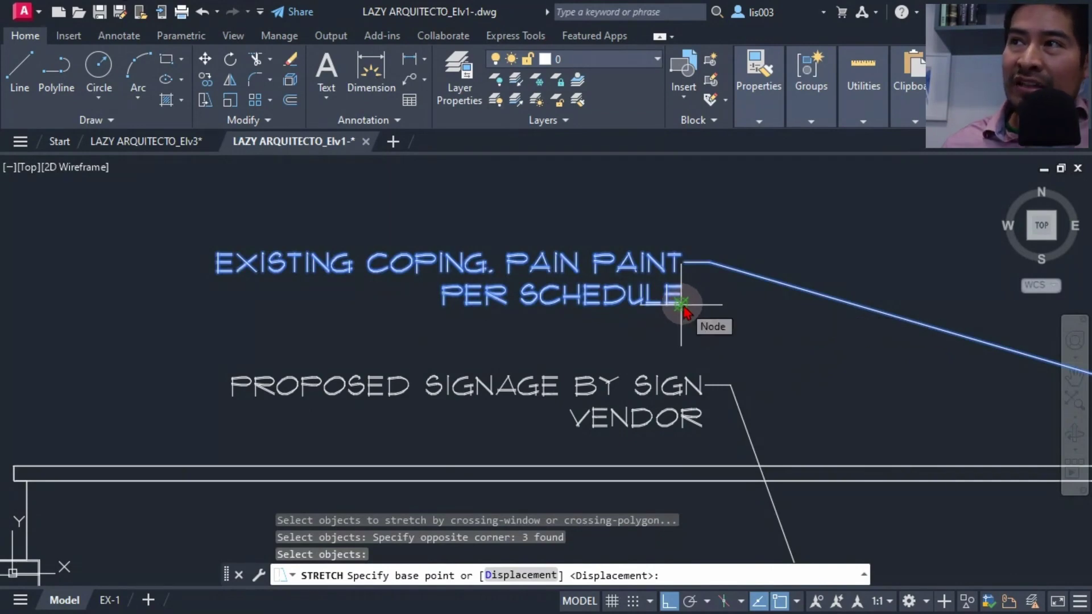
pyautogui.click(681, 305)
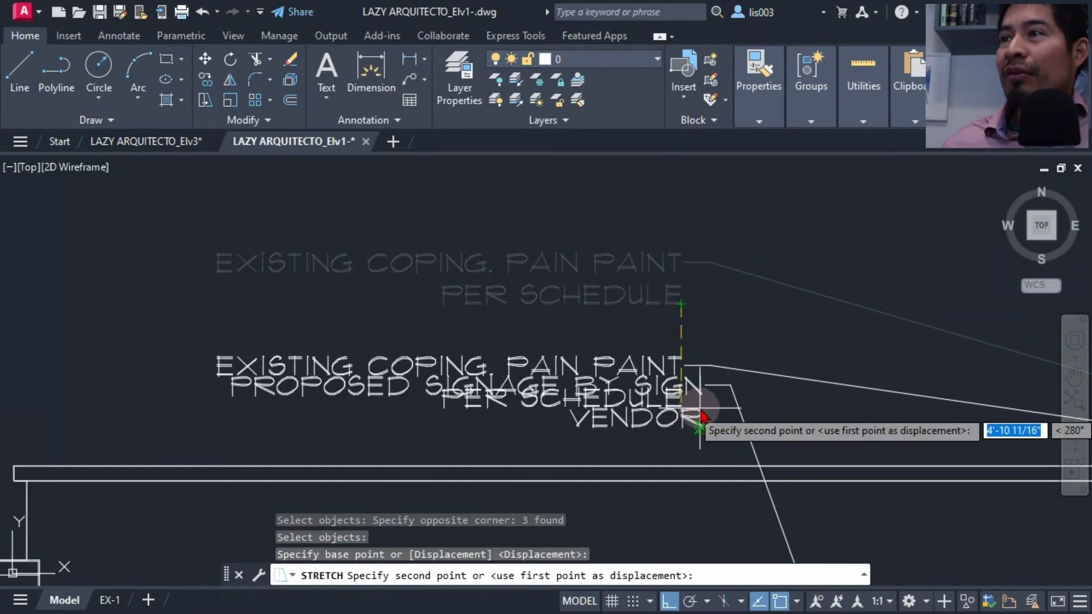
pyautogui.click(708, 329)
pyautogui.hotkey('ctrl', 'Tab')
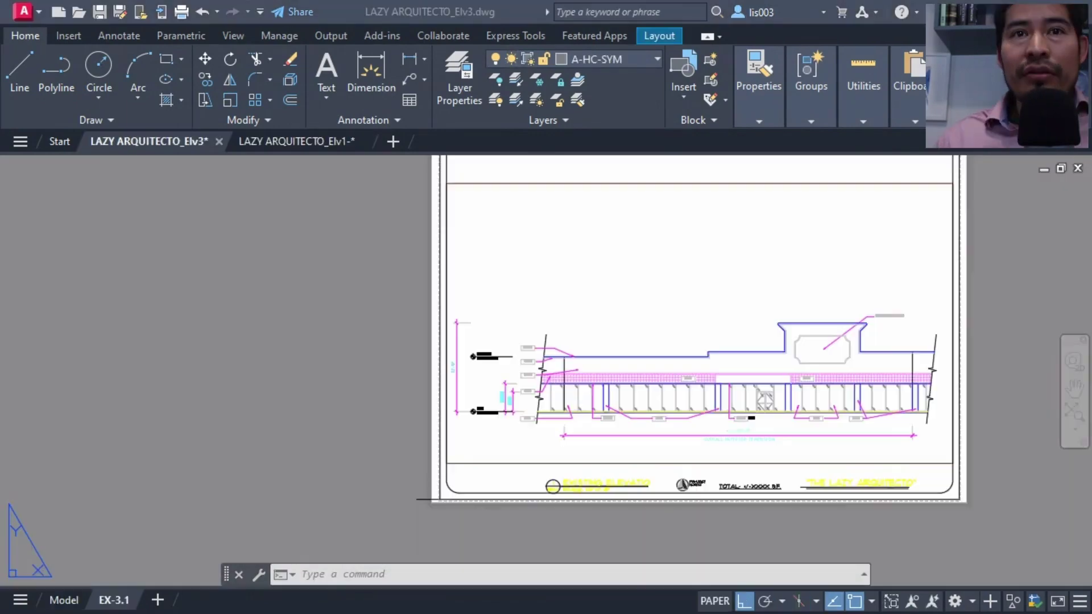
pyautogui.moveTo(366, 500); pyautogui.dragTo(288, 495, button='middle')
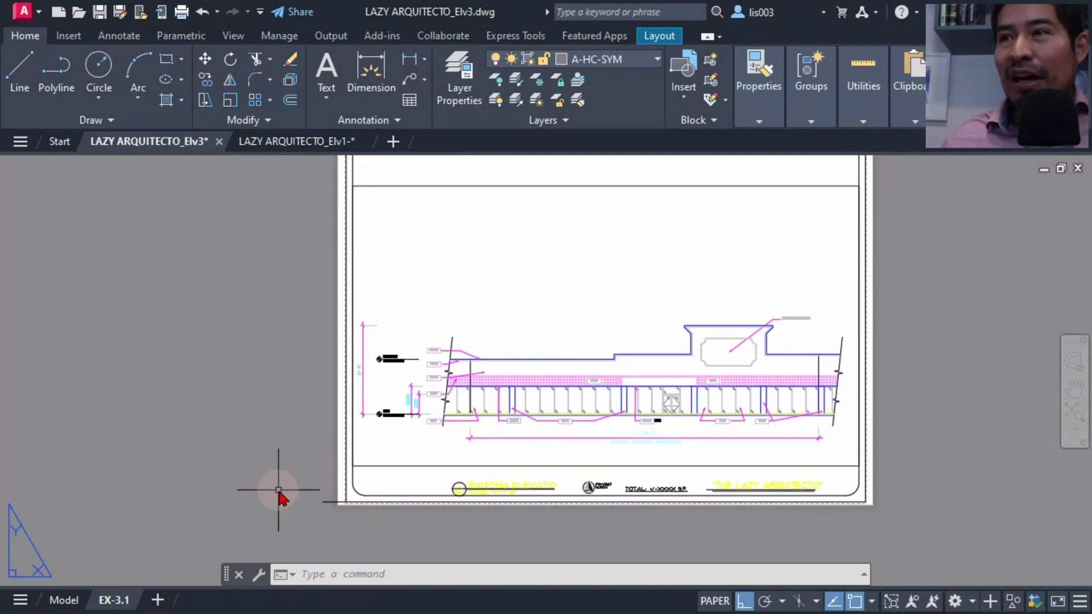
pyautogui.moveTo(420, 455); pyautogui.dragTo(330, 493, button='middle')
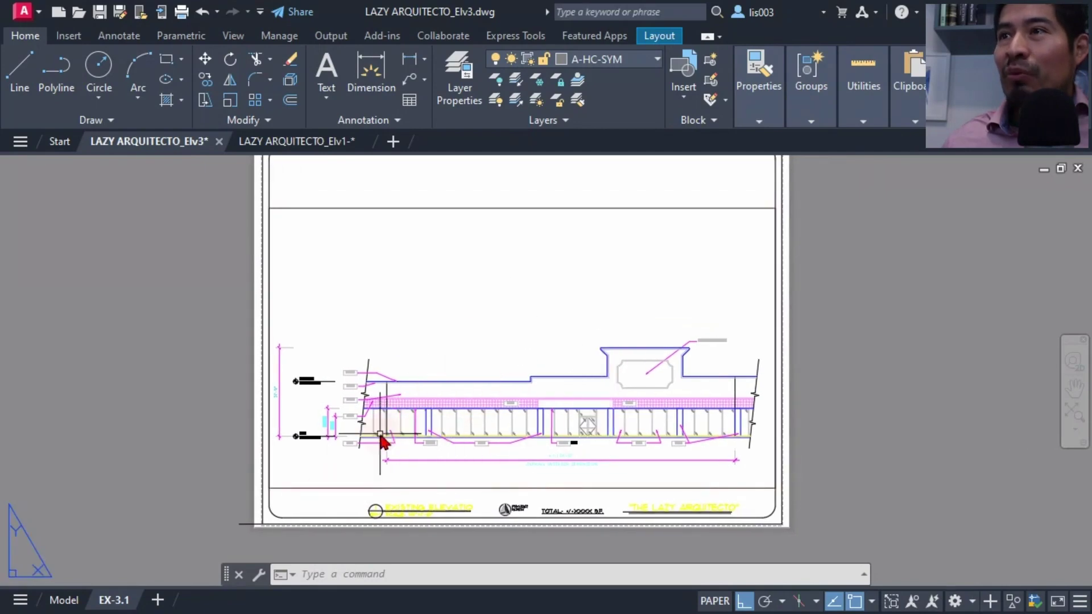
pyautogui.scroll(5, 381, 436)
pyautogui.scroll(-5, 416, 443)
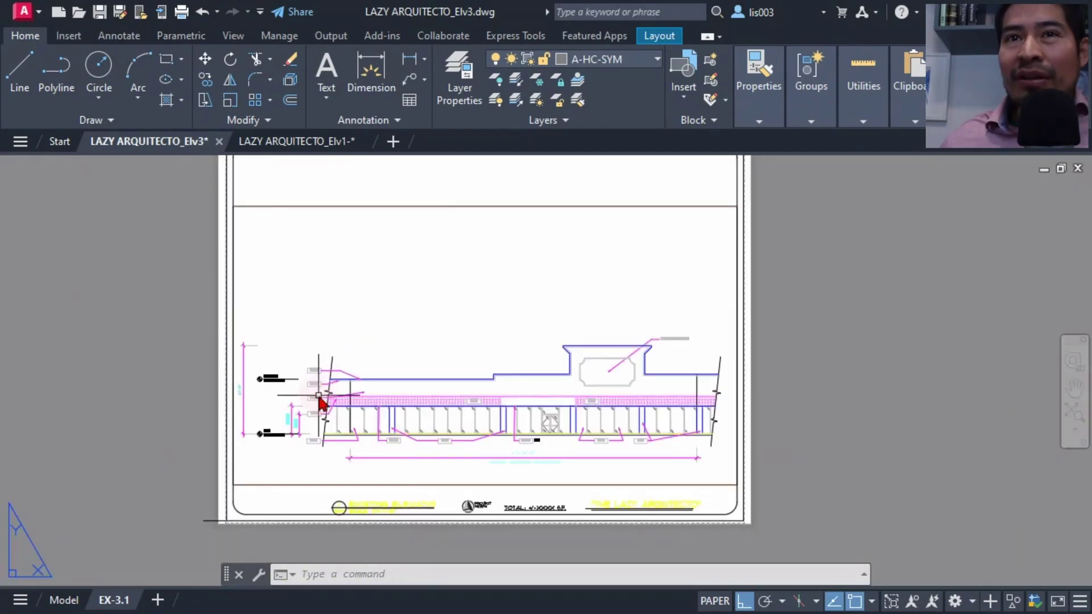
pyautogui.moveTo(320, 403); pyautogui.dragTo(339, 423, button='middle')
# Step: Change the sheet/layout uniform background colour to 33,40,48 in the Options display colours
pyautogui.write('OP')
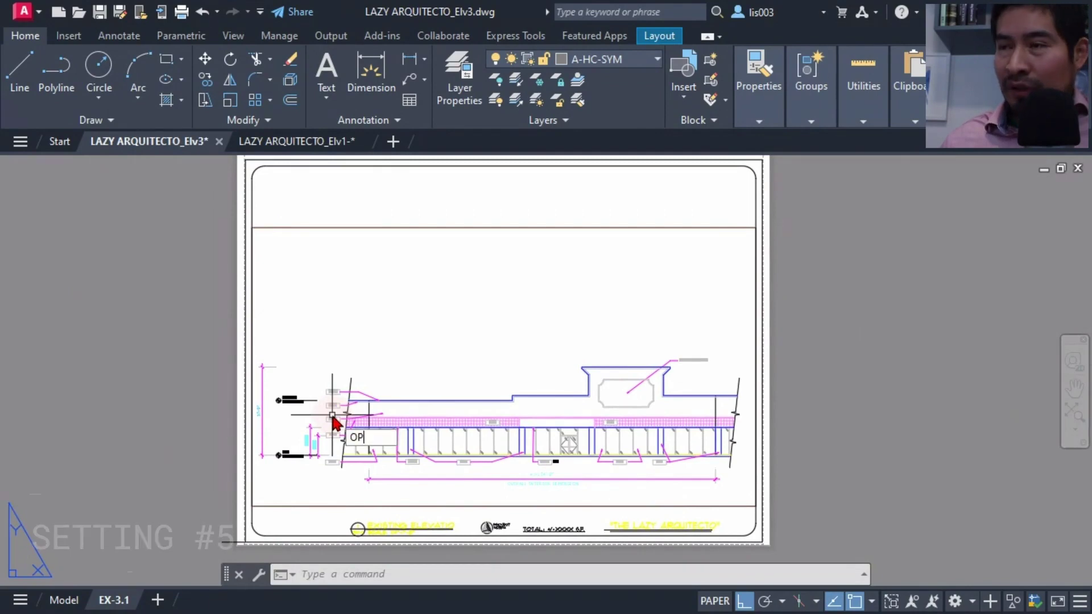
pyautogui.press('Return')
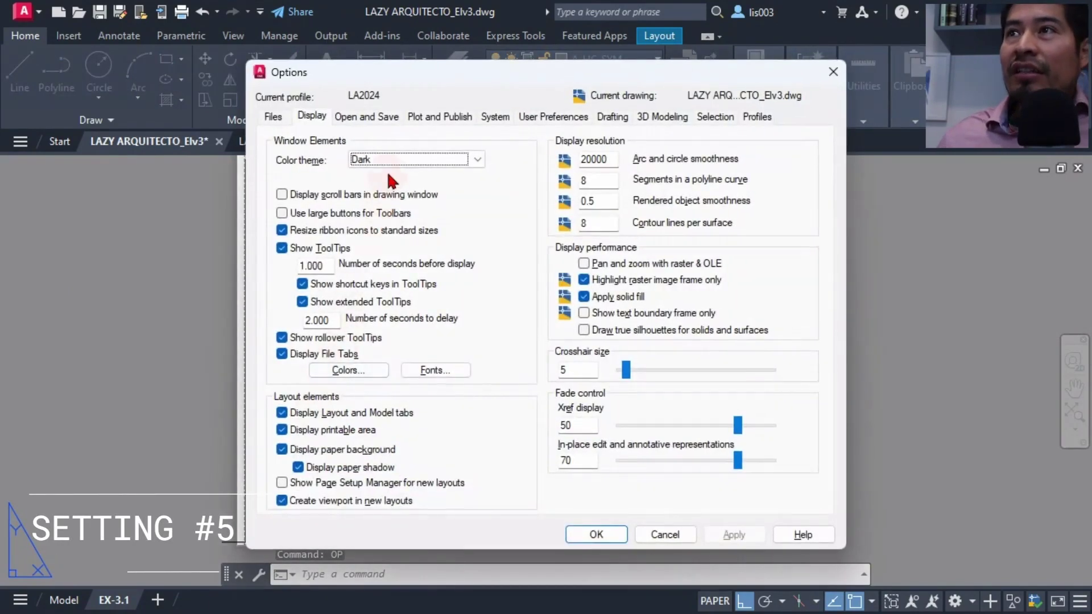
pyautogui.click(350, 373)
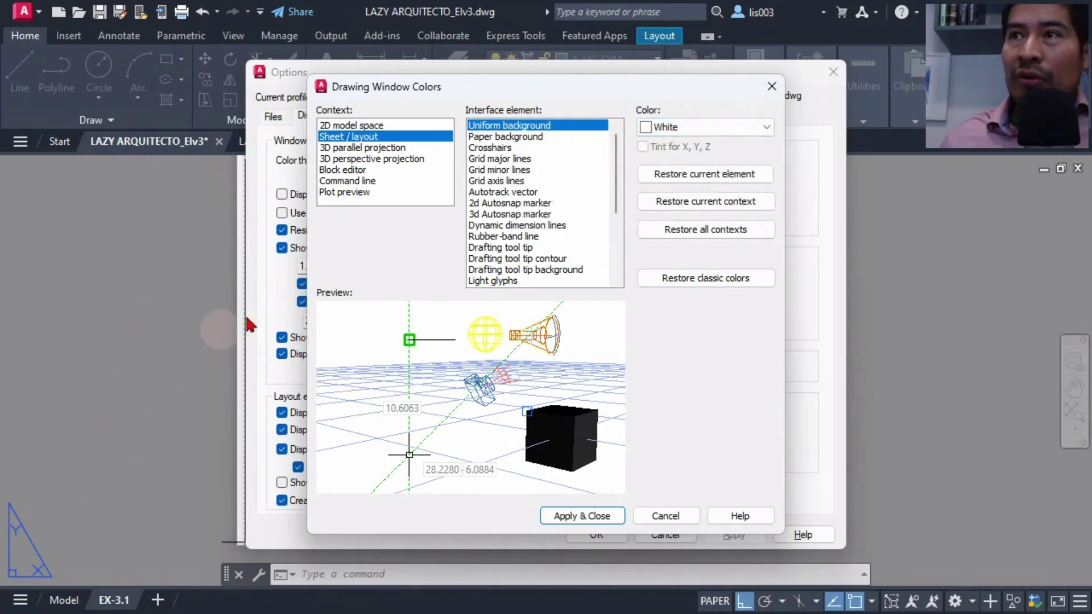
pyautogui.click(705, 127)
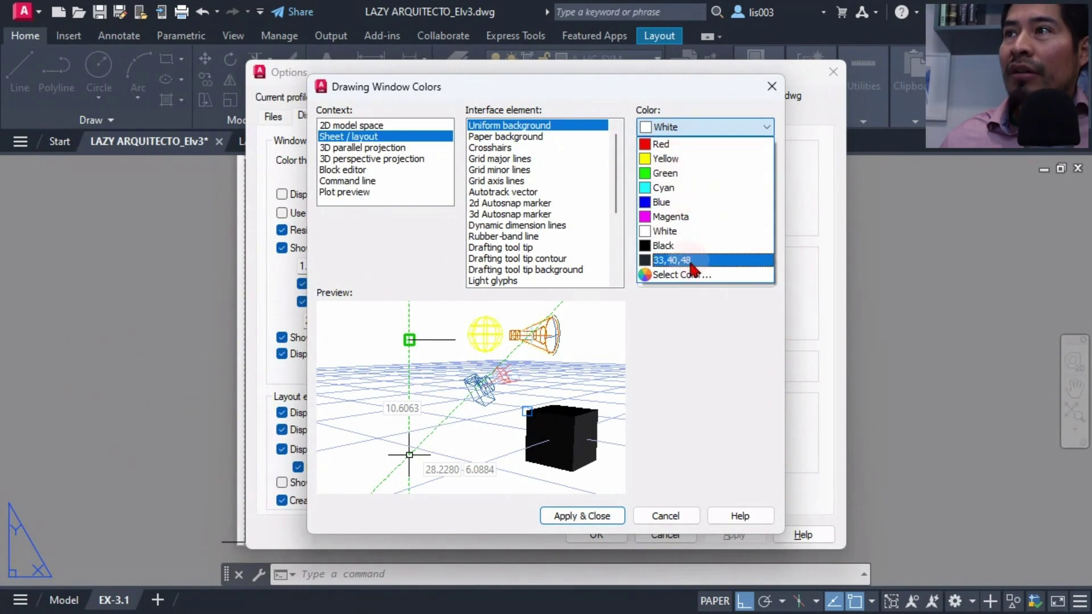
pyautogui.click(674, 260)
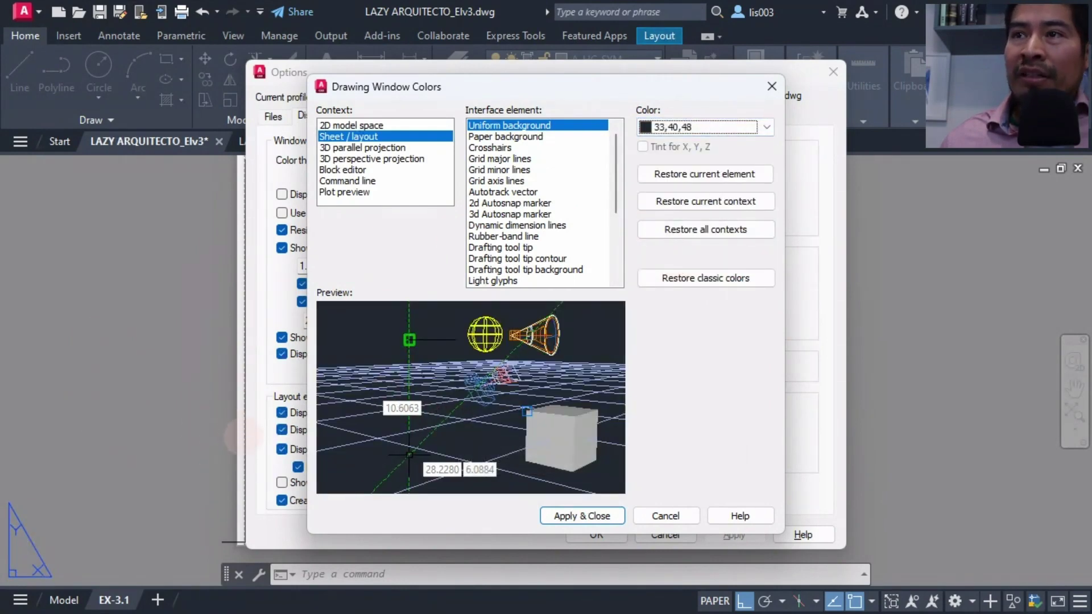
pyautogui.click(607, 516)
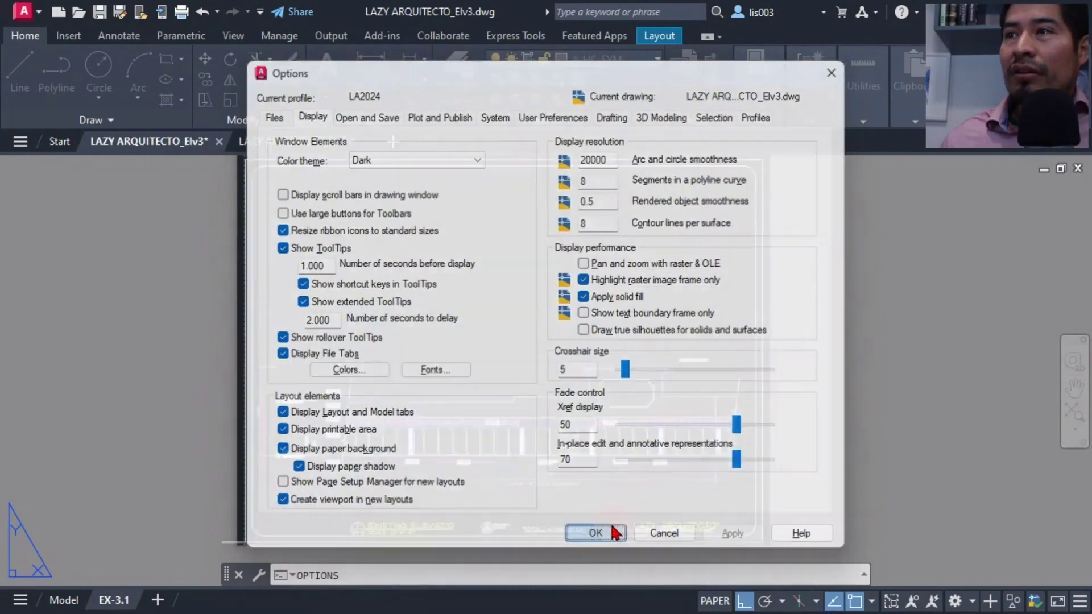
pyautogui.click(606, 534)
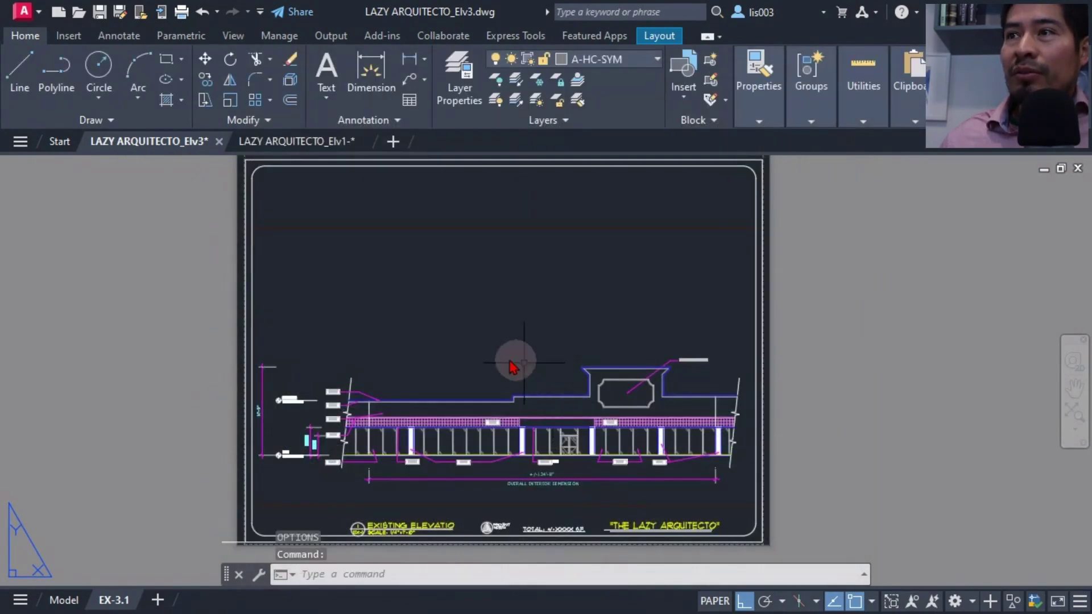
# Step: Look over the Elv3 drawing in model space, then return to the EX-3.1 layout
pyautogui.click(63, 600)
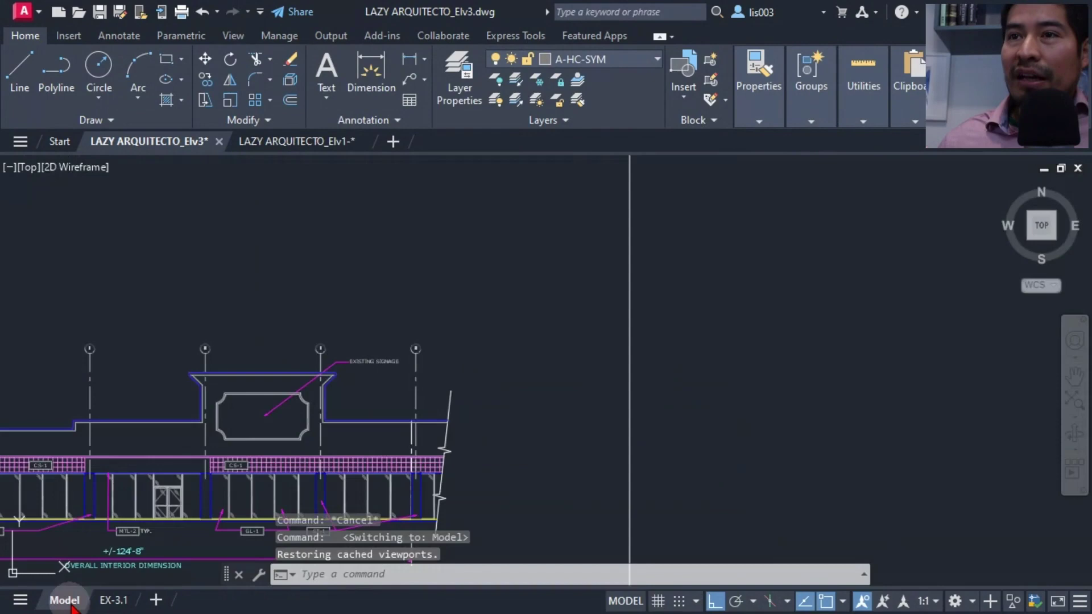
pyautogui.scroll(-2, 519, 312)
pyautogui.moveTo(188, 413); pyautogui.dragTo(289, 423, button='middle')
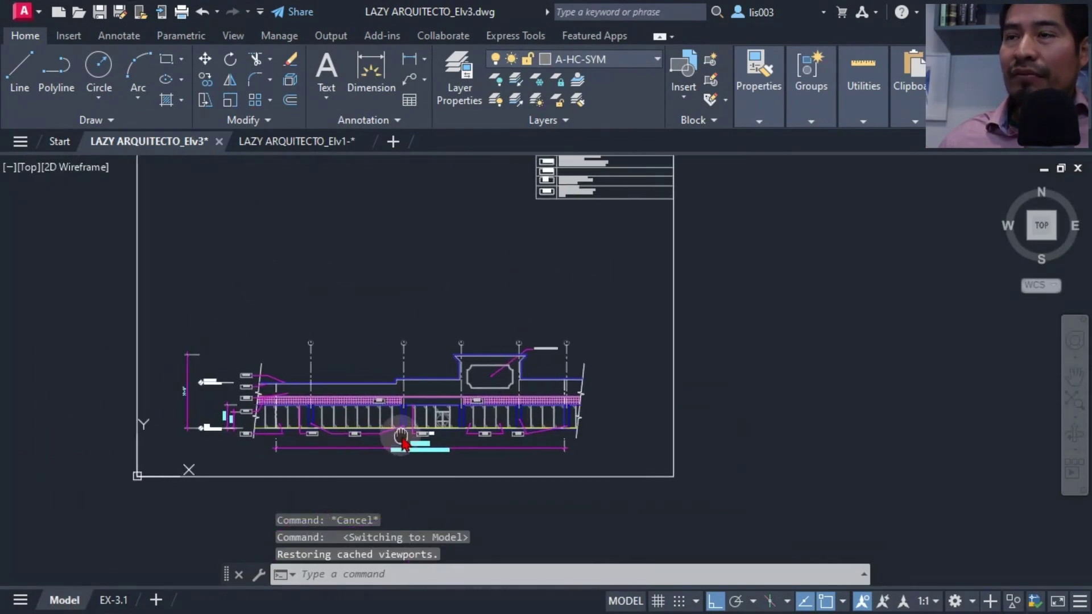
pyautogui.click(116, 602)
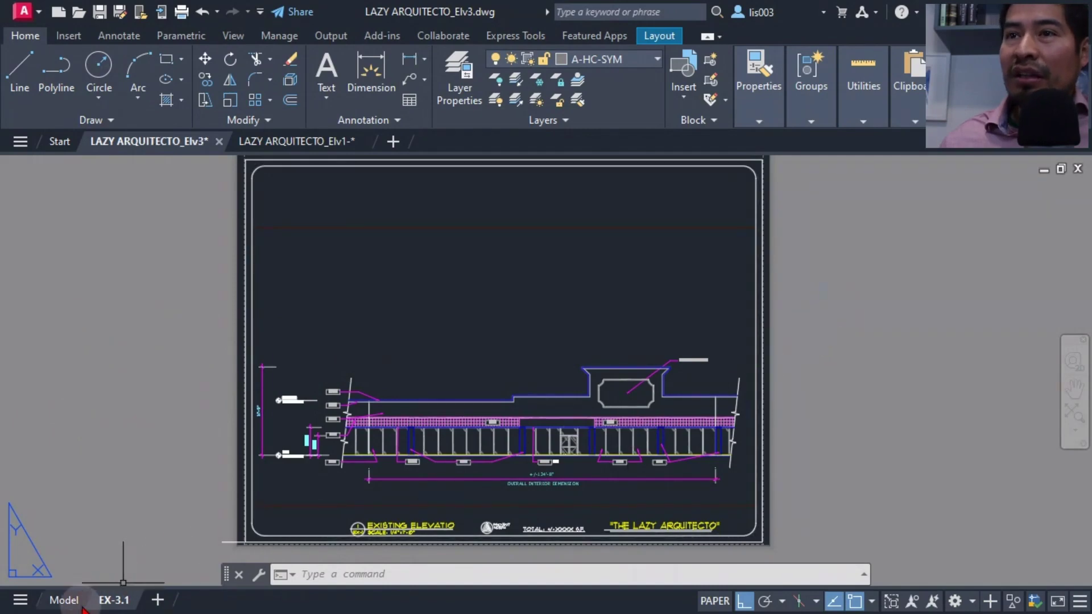
pyautogui.click(64, 601)
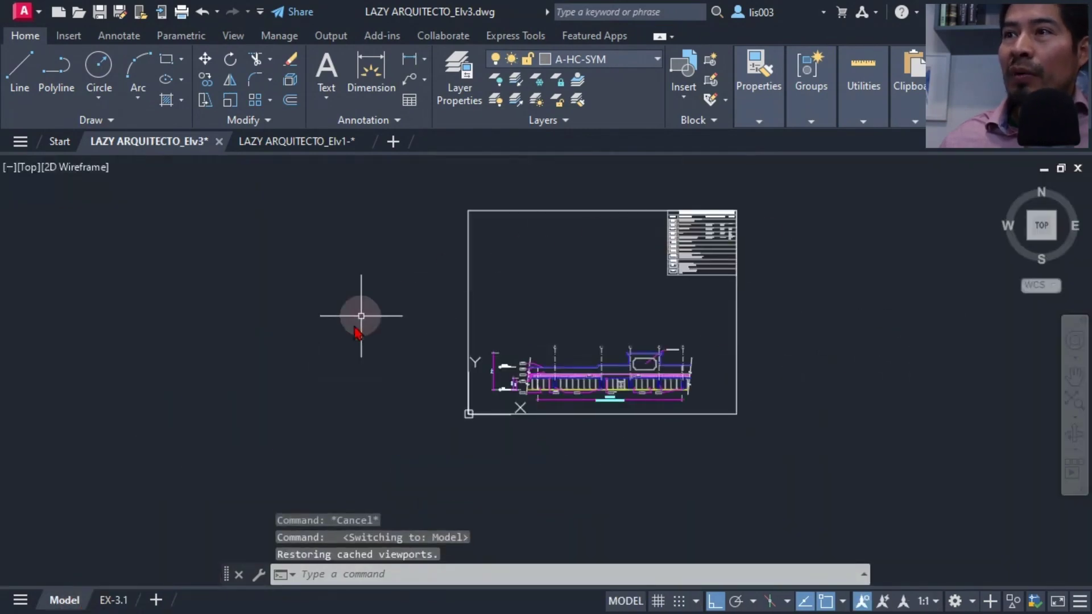
pyautogui.click(126, 604)
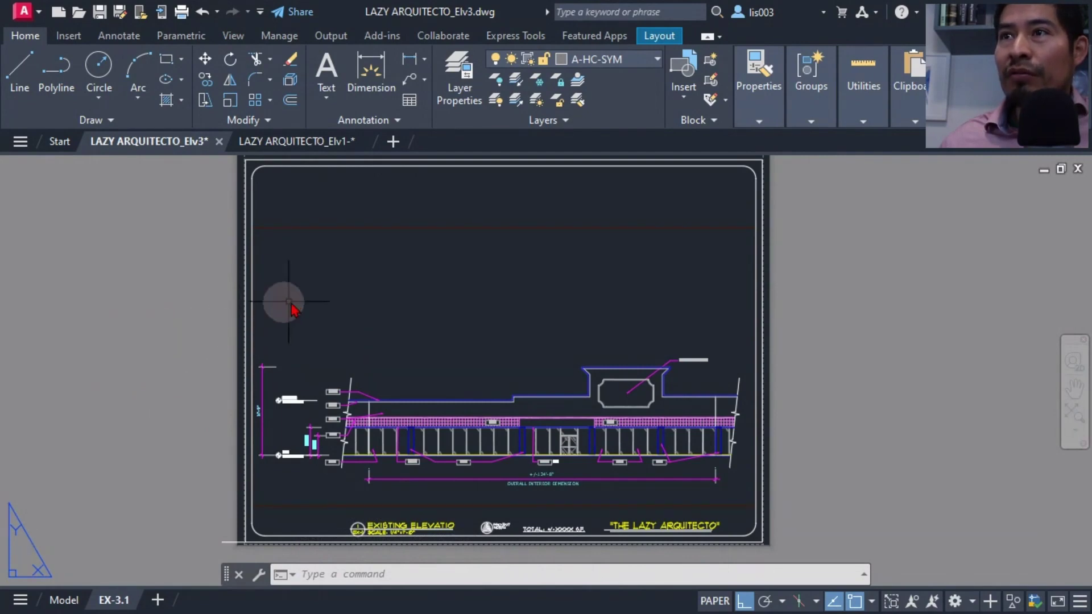
# Step: Zoom and pan the EX-3.1 sheet, check model space once more, and settle on EX-3.1
pyautogui.moveTo(266, 304); pyautogui.dragTo(274, 312, button='middle')
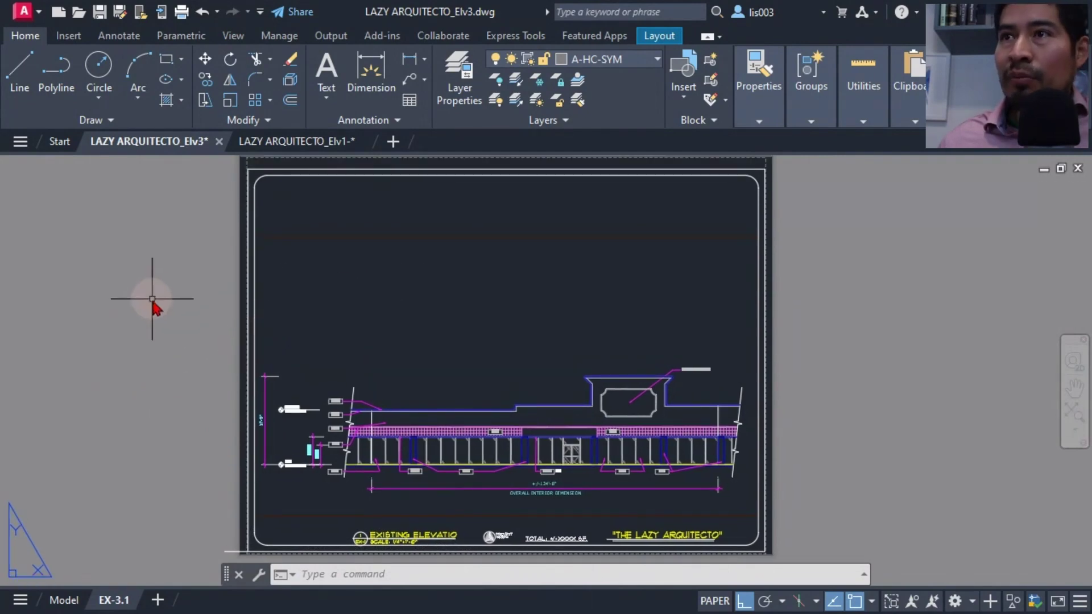
pyautogui.scroll(2, 131, 322)
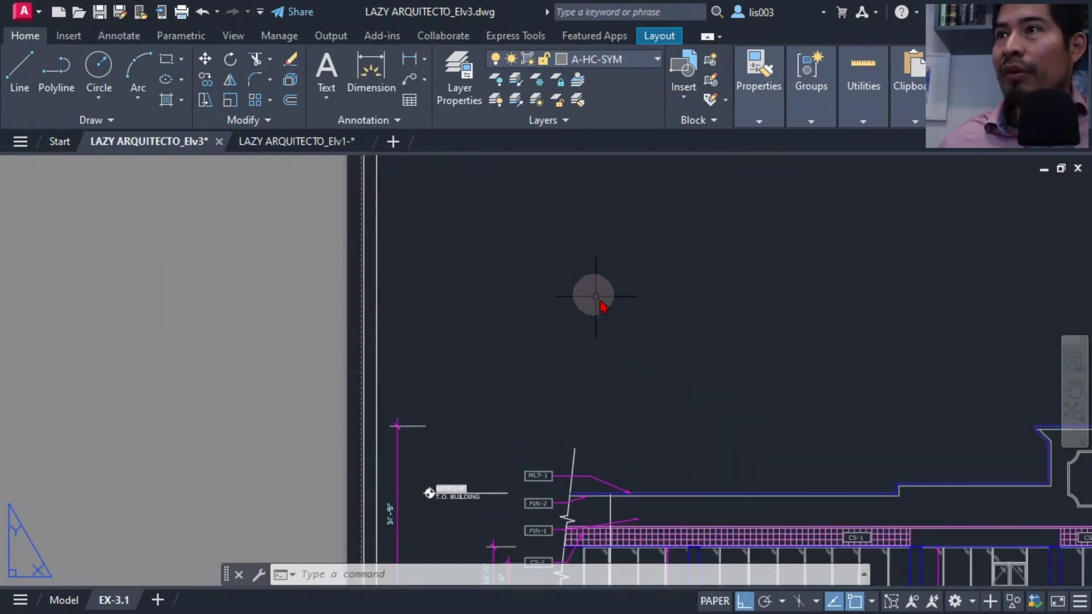
pyautogui.scroll(2, 603, 301)
pyautogui.moveTo(641, 325); pyautogui.dragTo(527, 340, button='middle')
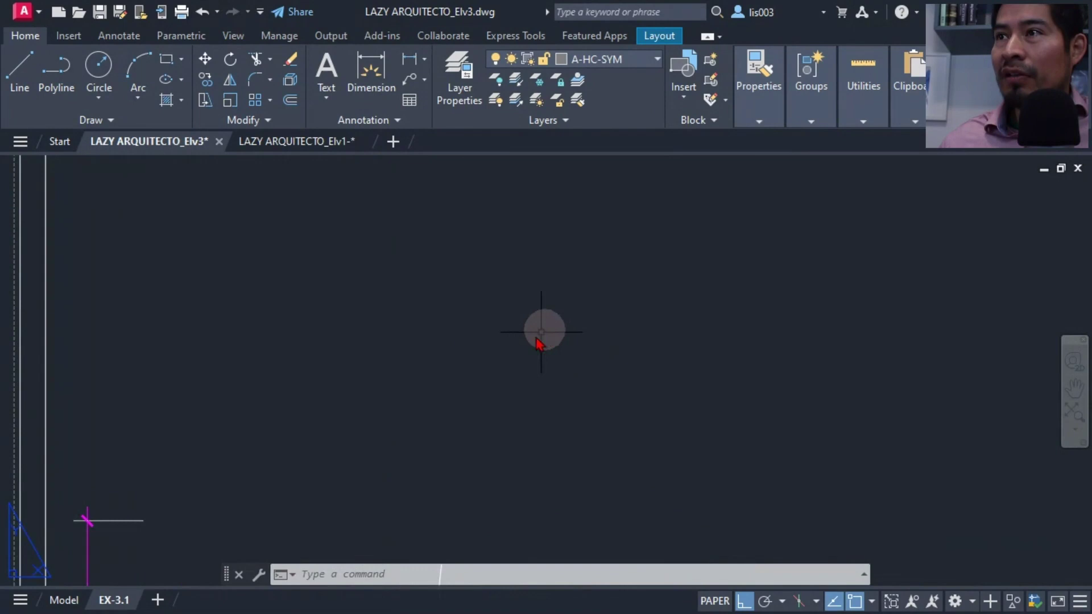
pyautogui.click(64, 600)
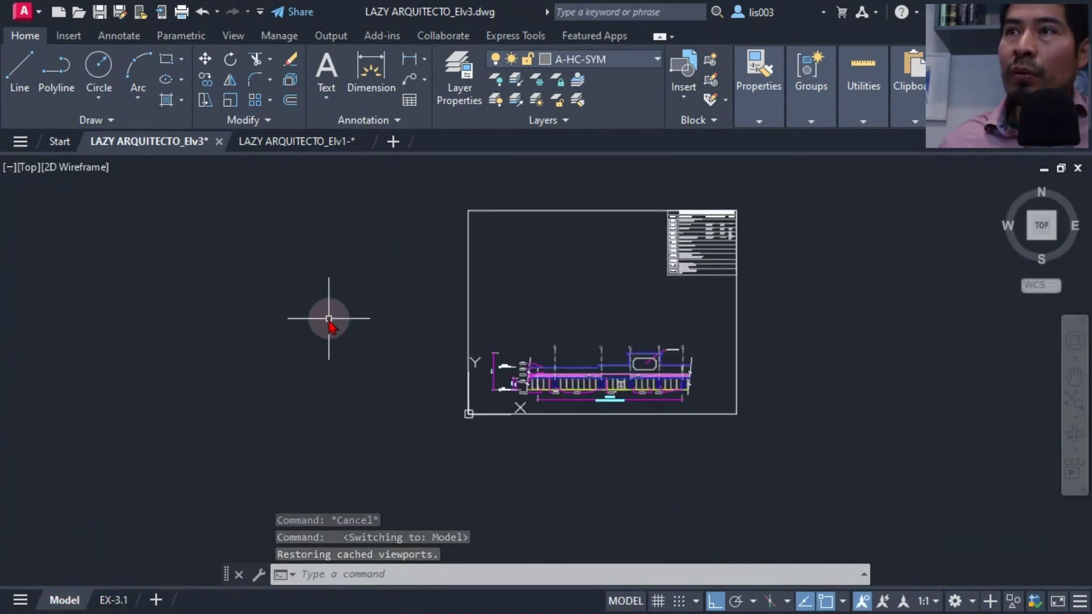
pyautogui.click(114, 600)
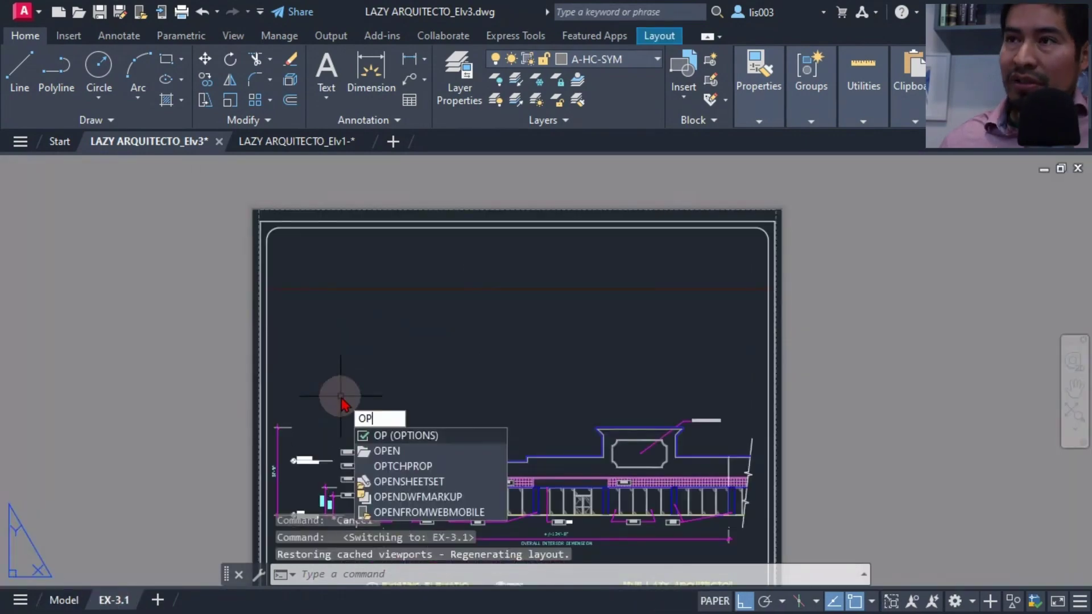
# Step: Set the Sheet/layout crosshairs colour to White in the Options drawing window colours
pyautogui.press('Return')
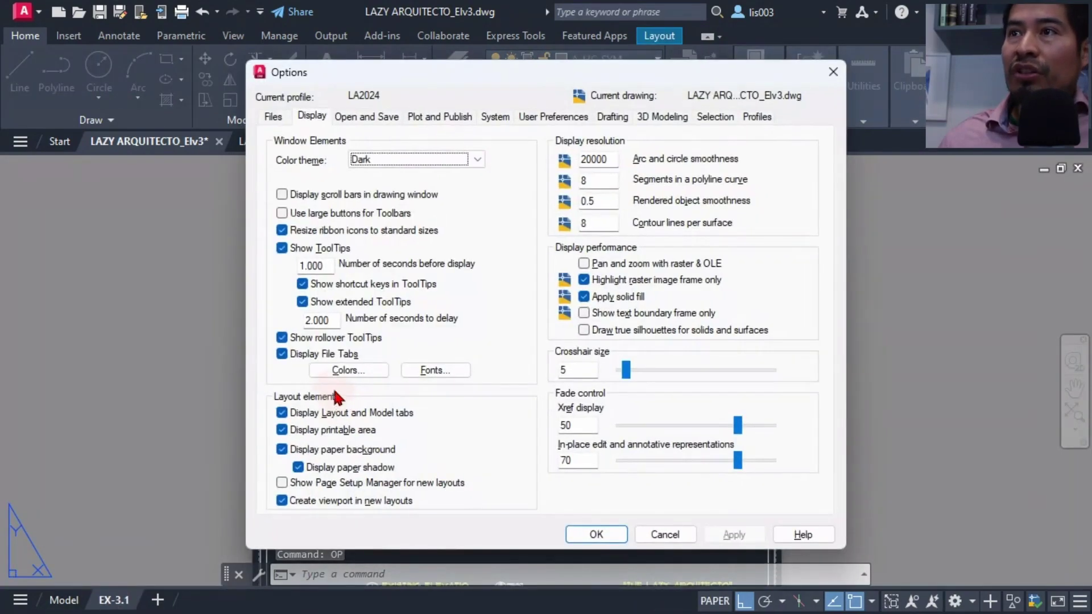
pyautogui.click(328, 371)
pyautogui.click(503, 149)
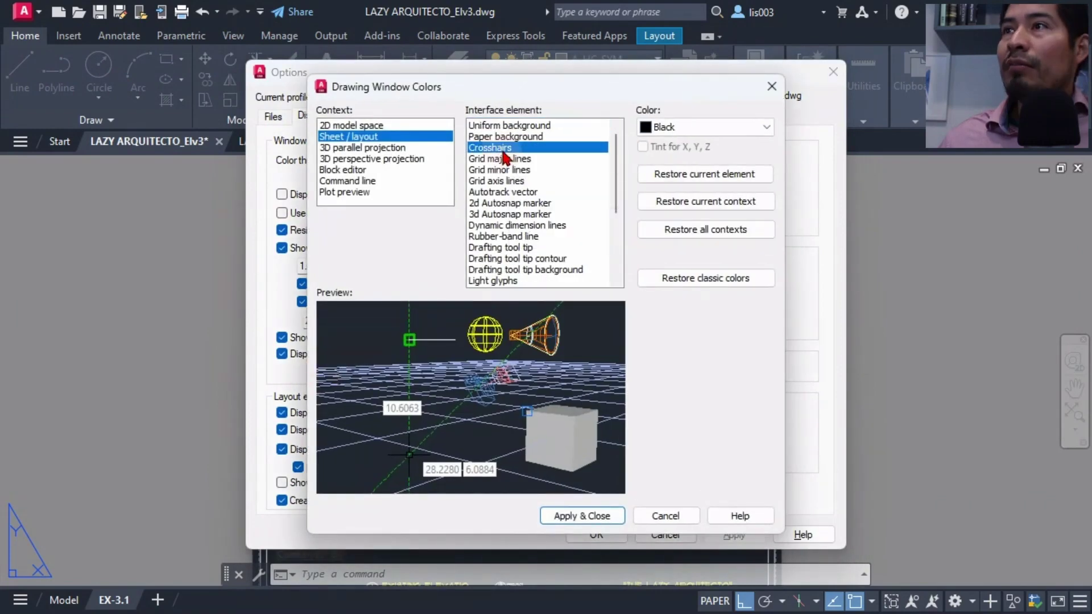
pyautogui.click(653, 128)
pyautogui.click(669, 188)
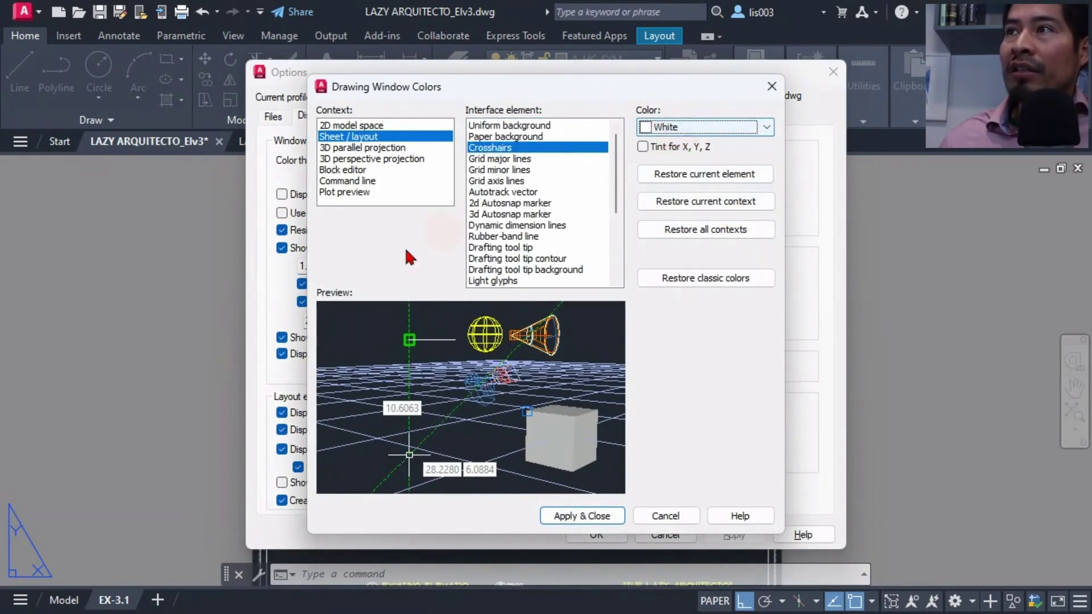
pyautogui.click(577, 516)
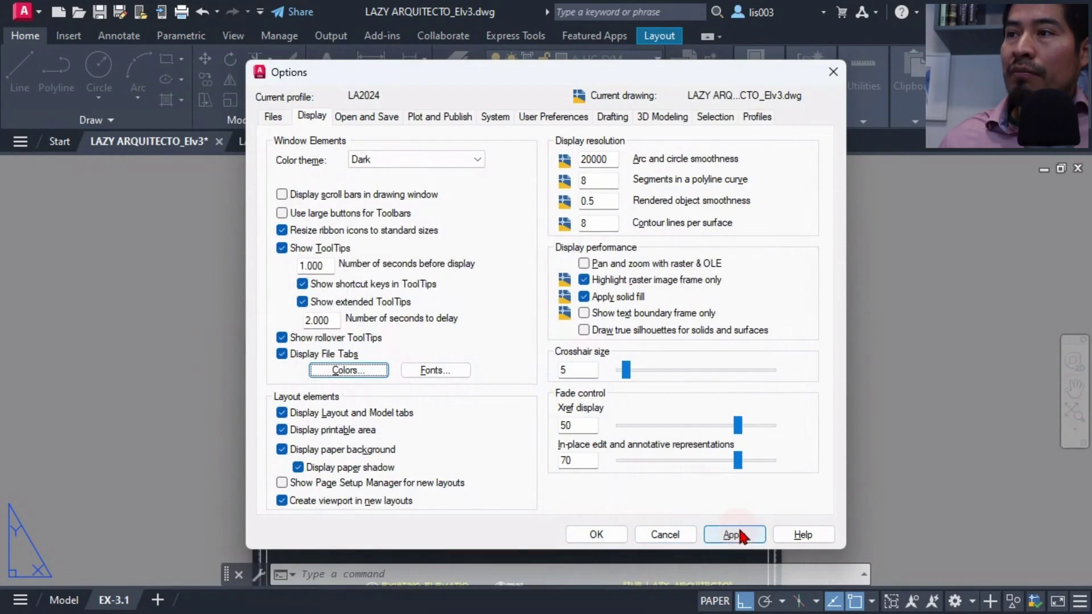
pyautogui.click(597, 534)
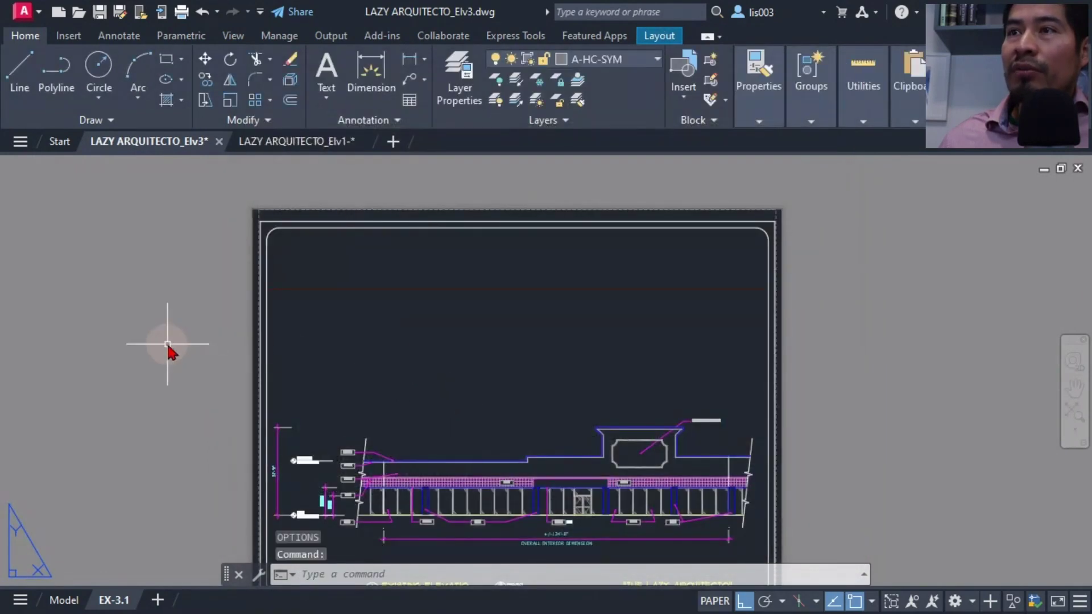
pyautogui.moveTo(162, 336); pyautogui.dragTo(317, 337, button='middle')
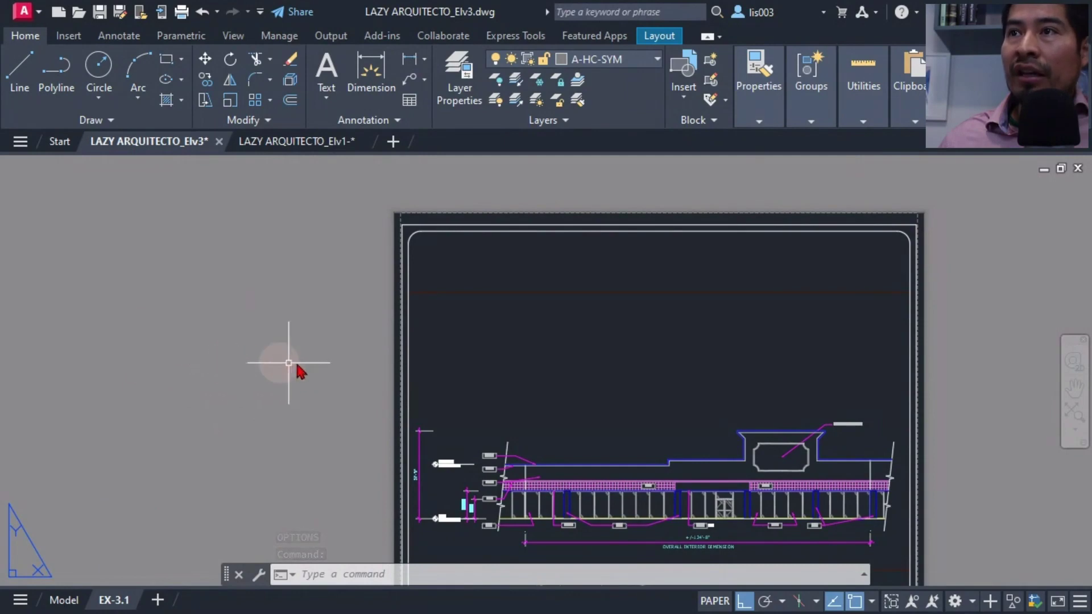
pyautogui.scroll(3, 542, 353)
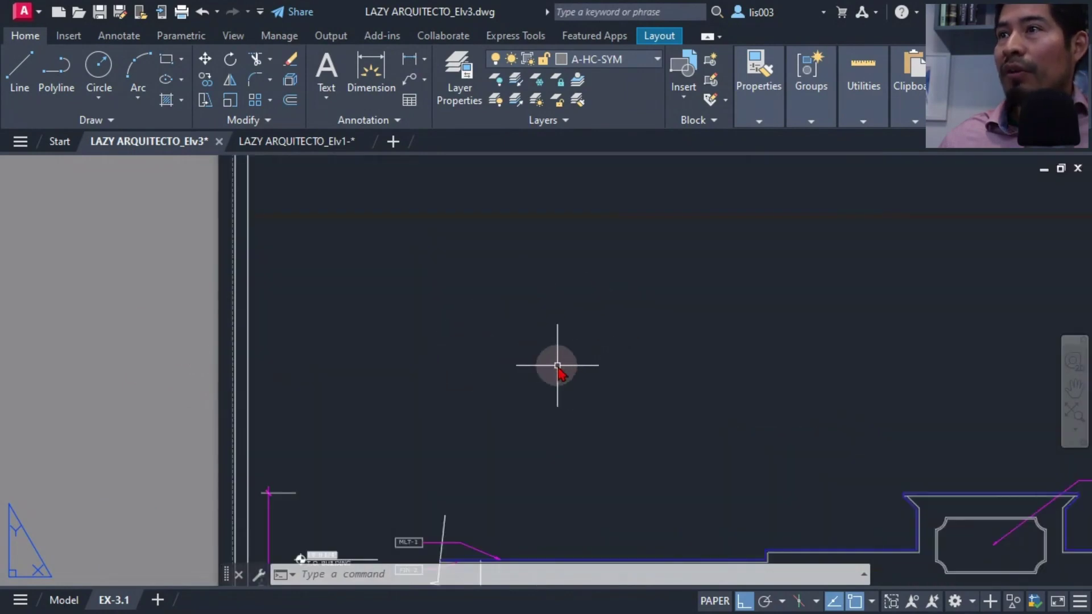
# Step: Zoom the layout to extents, then run PUBLISH from the Elv2 drawing
pyautogui.middleClick(525, 319)
pyautogui.middleClick(525, 319)
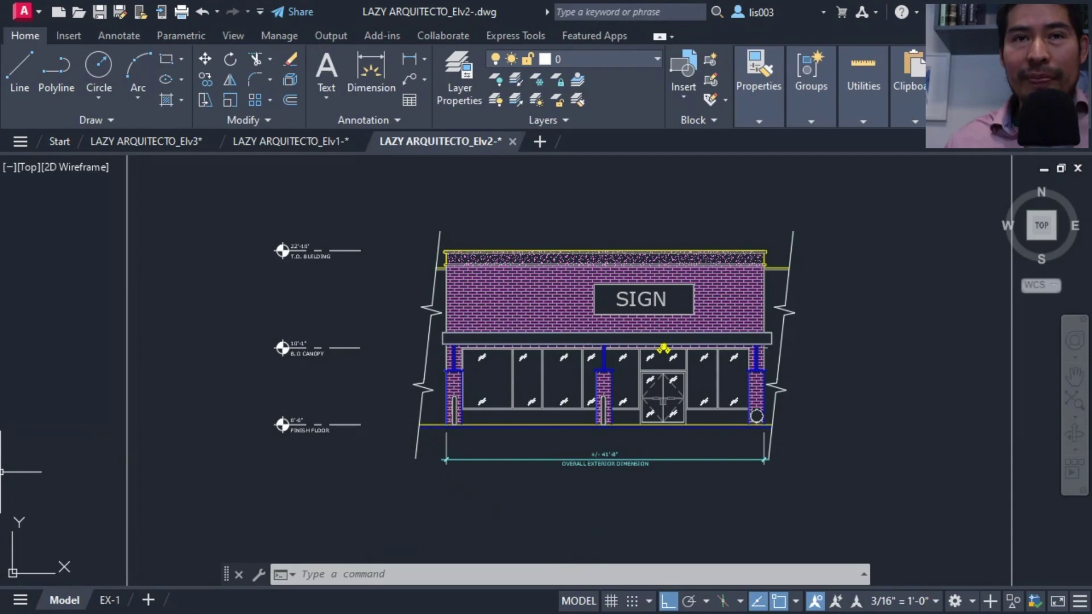
pyautogui.click(285, 491)
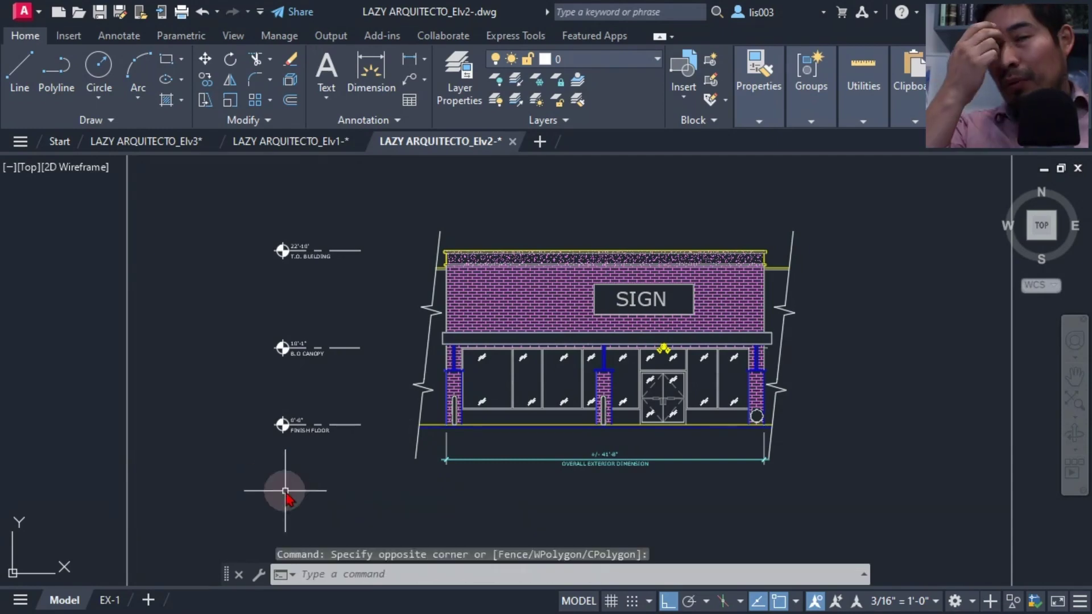
pyautogui.moveTo(260, 509); pyautogui.dragTo(256, 510, button='middle')
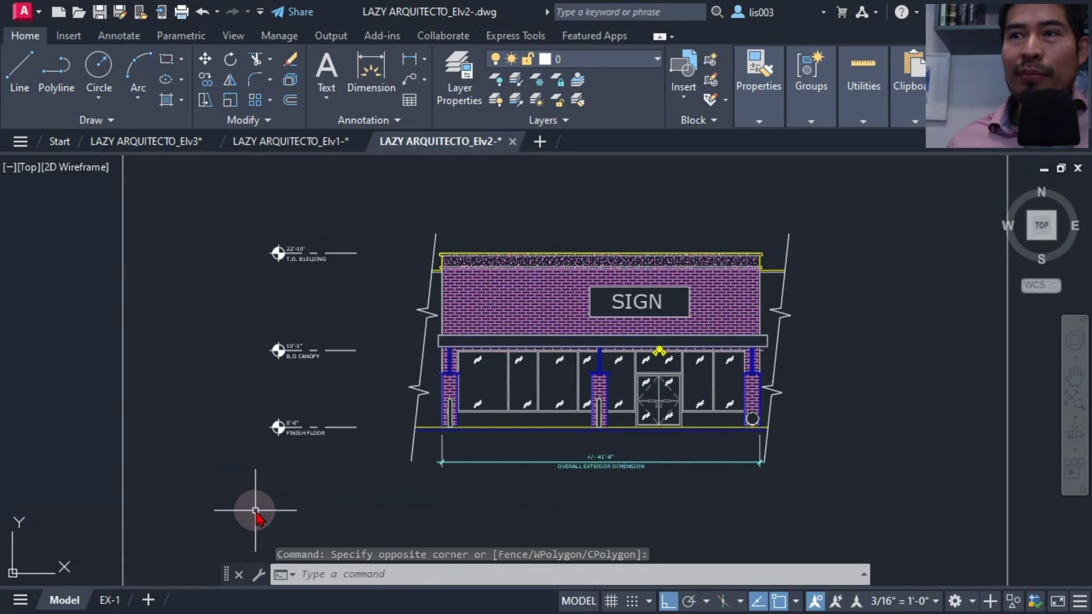
pyautogui.write('PUBLISH')
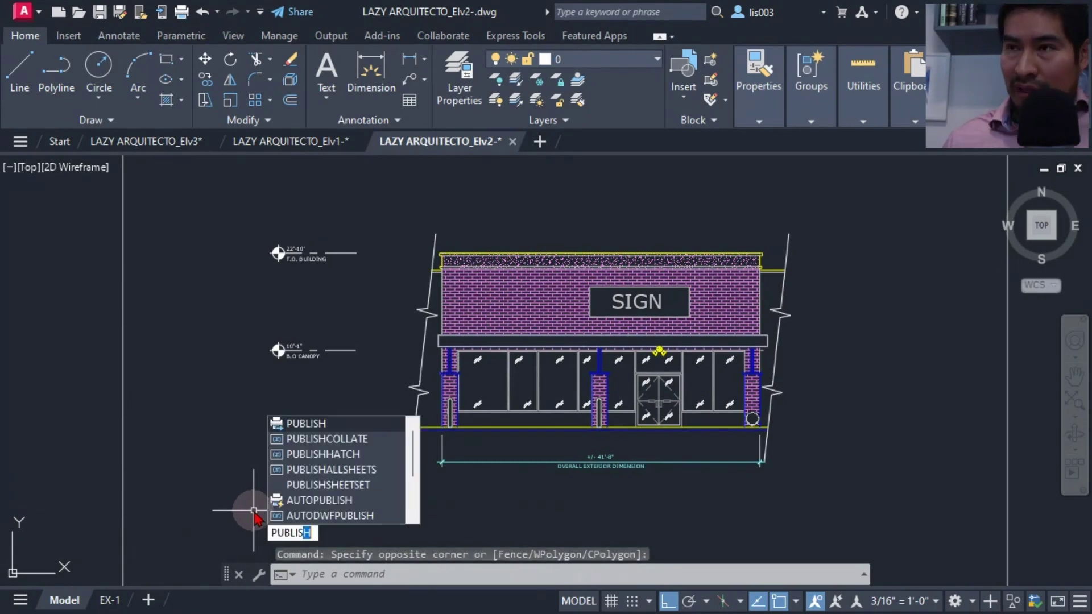
pyautogui.press('Return')
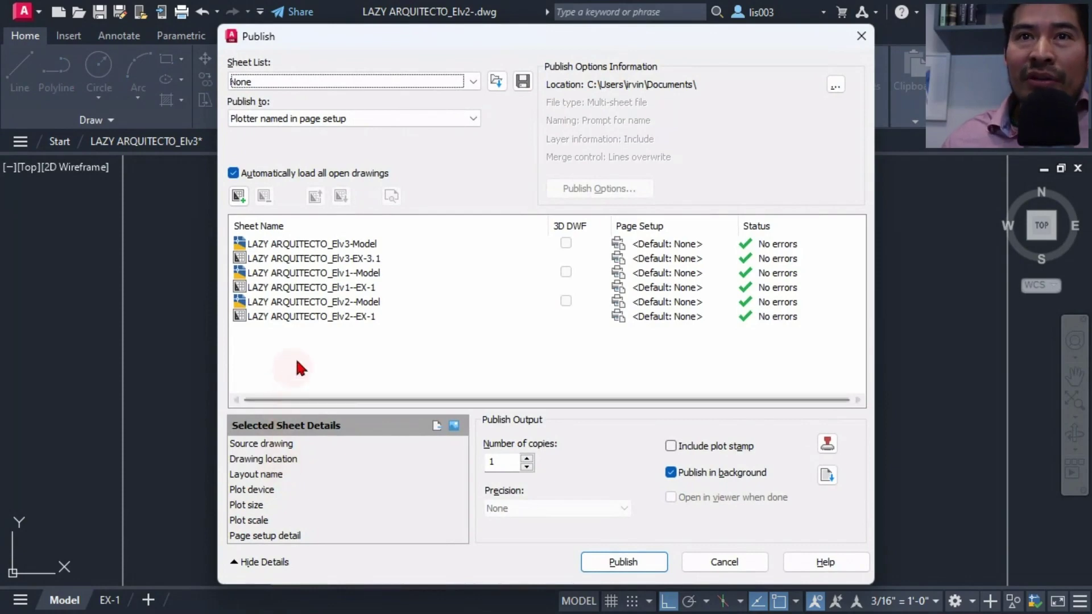
# Step: Review each listed sheet's details: Elv2 EX-1 and Model, Elv1 EX-1 and Model, Elv3 EX-3.1
pyautogui.click(296, 316)
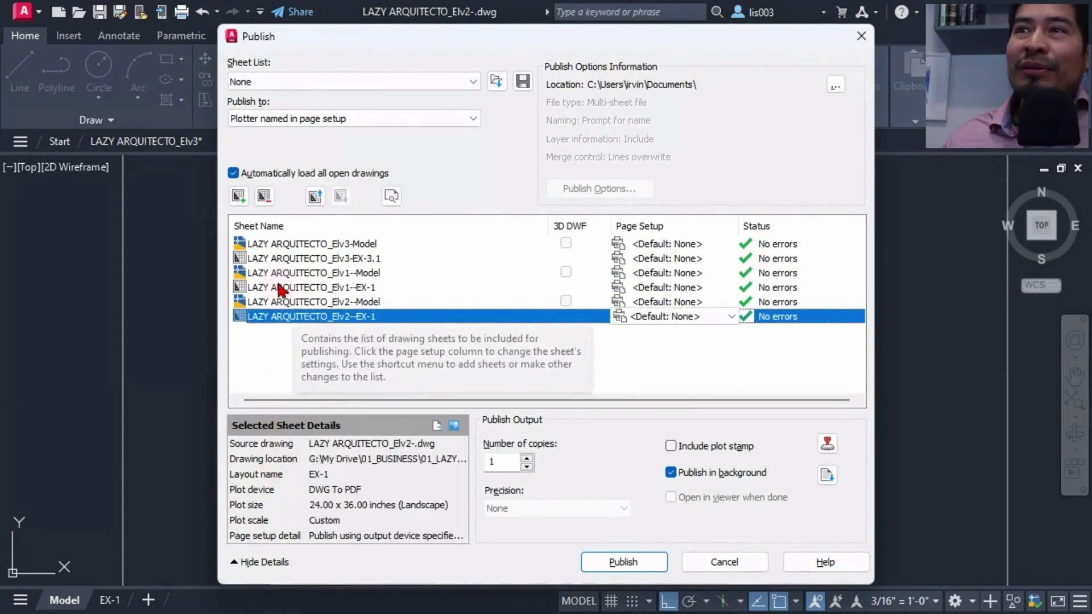
pyautogui.click(281, 303)
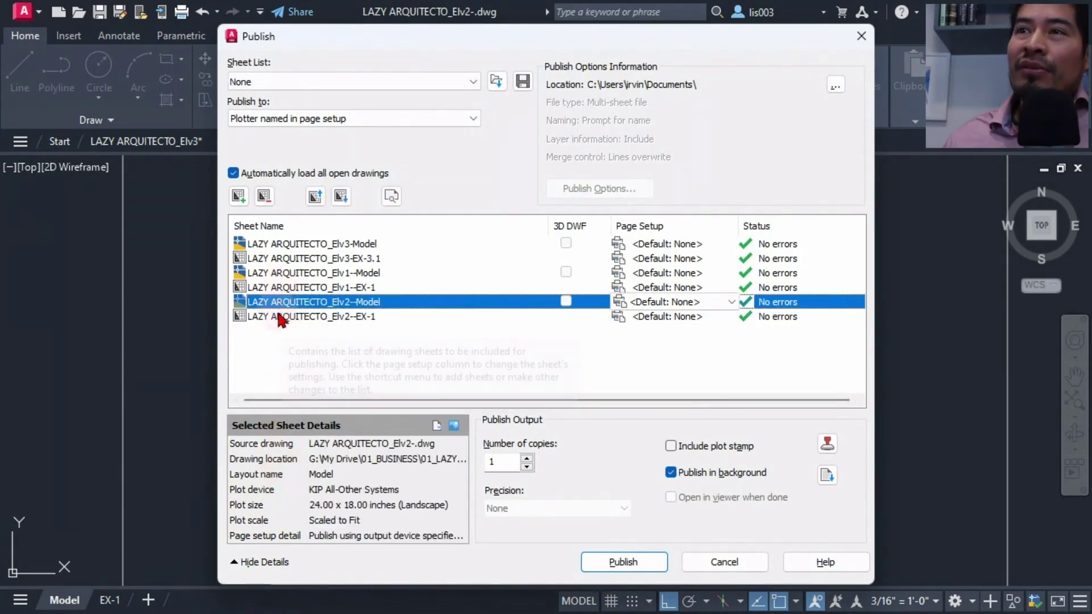
pyautogui.click(280, 317)
pyautogui.click(276, 302)
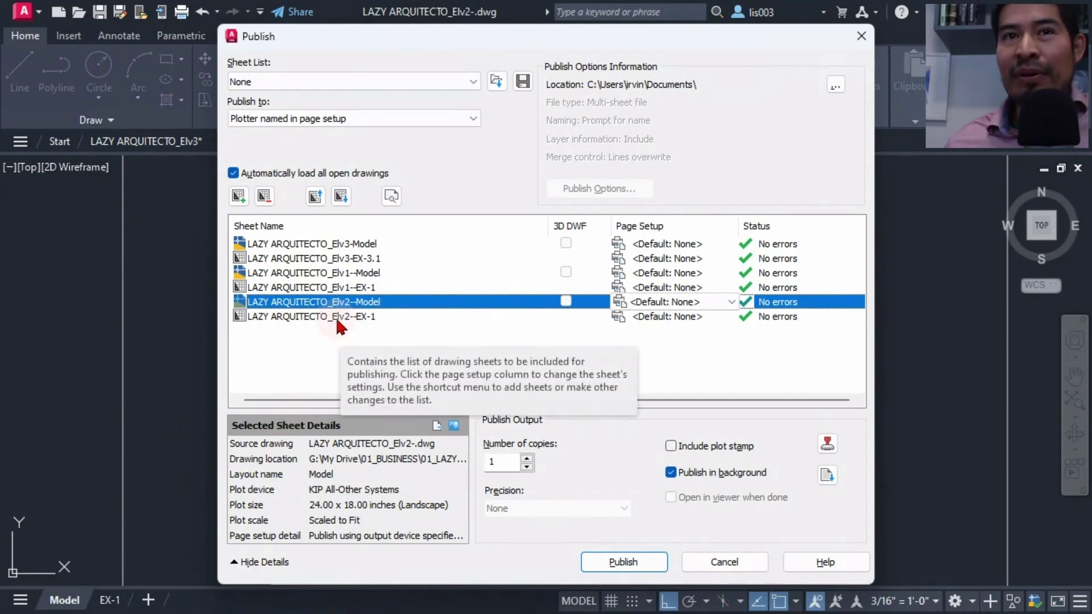
pyautogui.click(301, 287)
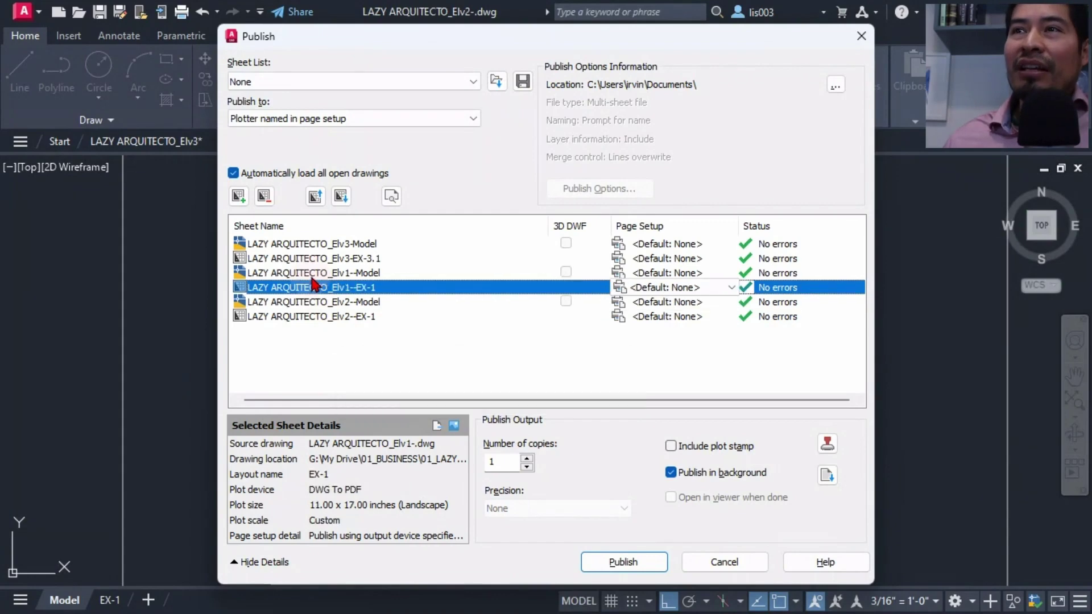
pyautogui.click(310, 274)
pyautogui.click(307, 259)
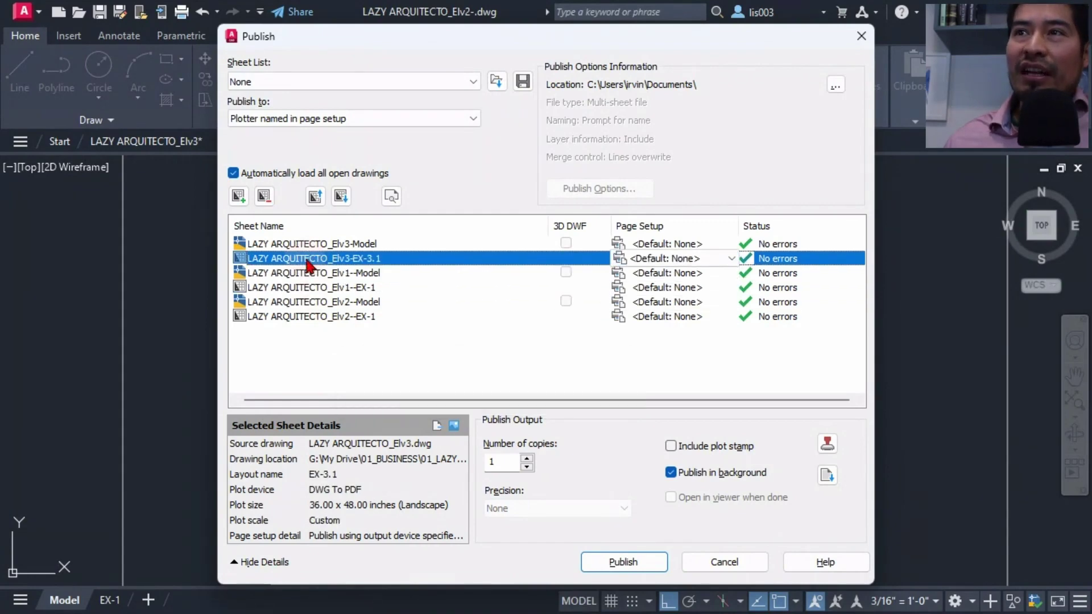
pyautogui.click(322, 302)
# Step: Turn off Include Model When Adding Sheets and sort the sheet list by 3D DWF
pyautogui.rightClick(334, 303)
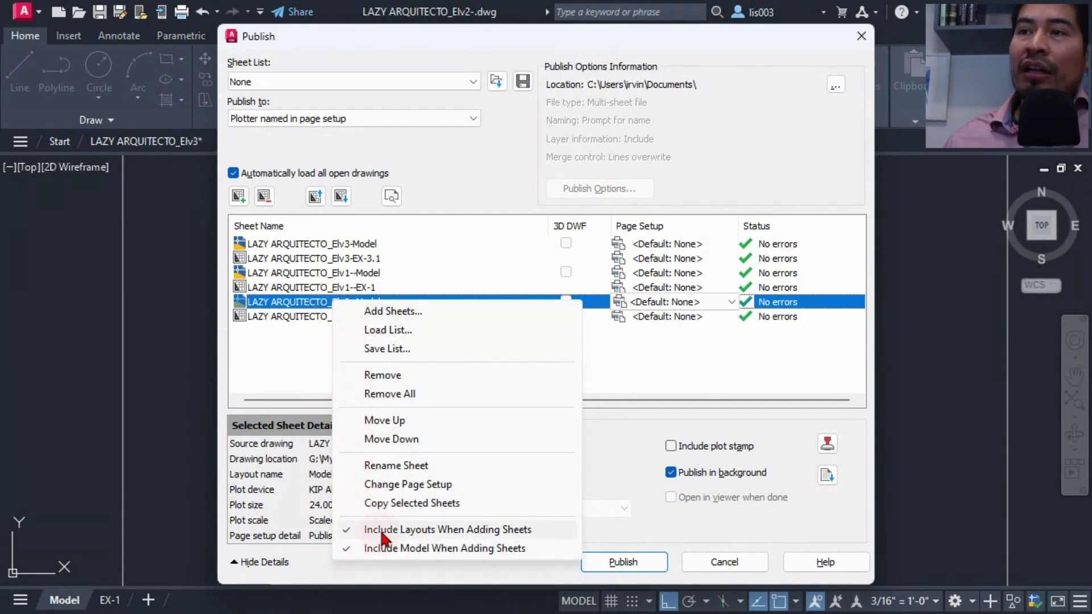
pyautogui.click(348, 547)
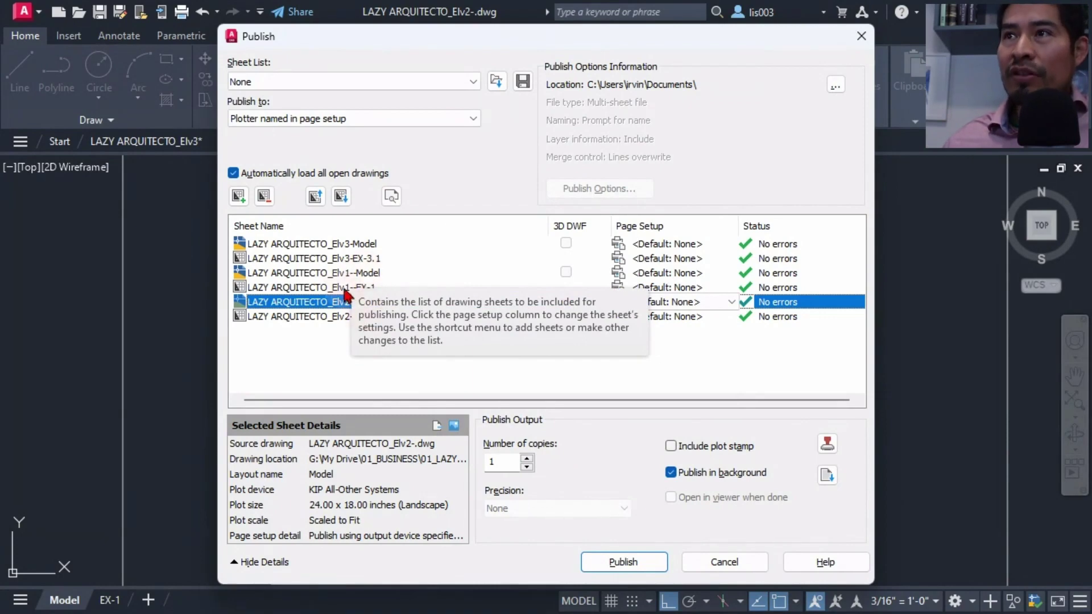
pyautogui.click(571, 229)
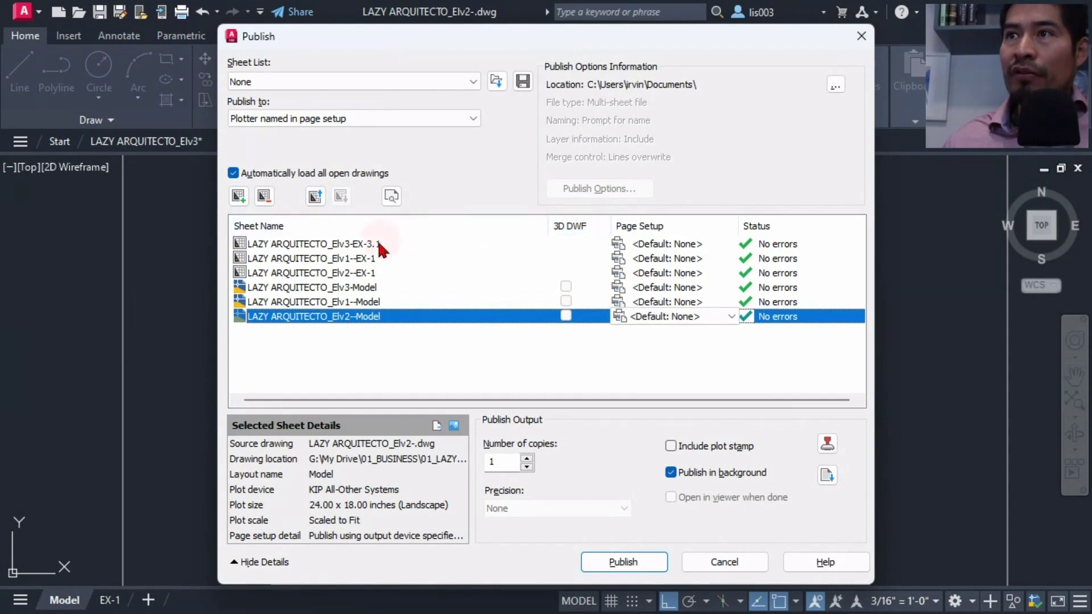
# Step: Remove the three Model sheets, leaving Elv3-EX-3.1, Elv1--EX-1 and Elv2--EX-1 in the list
pyautogui.click(344, 248)
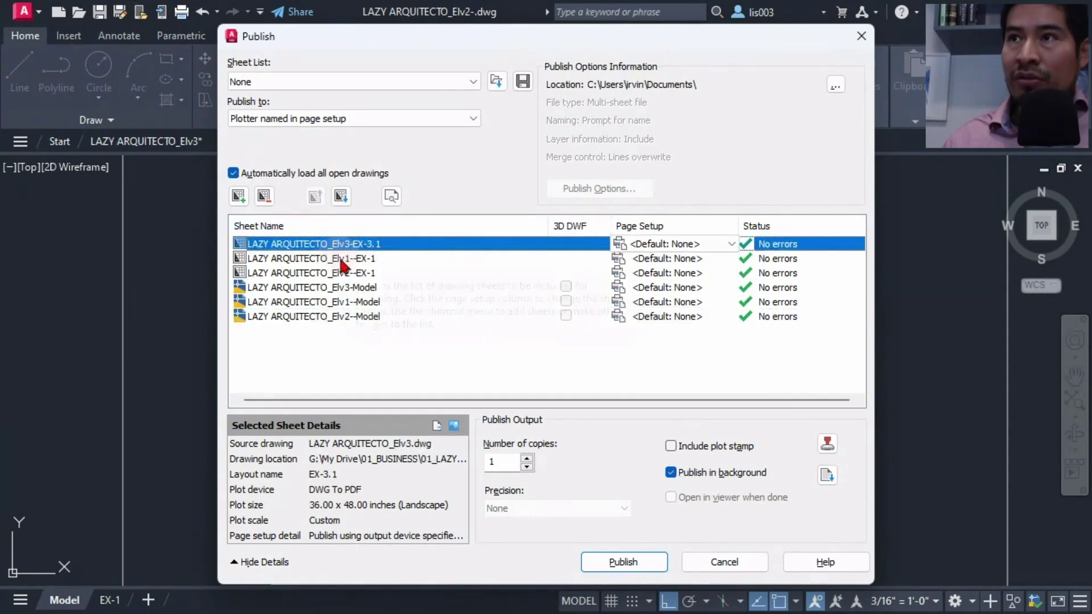
pyautogui.click(340, 290)
pyautogui.keyDown('shift'); pyautogui.click(327, 316); pyautogui.keyUp('shift')
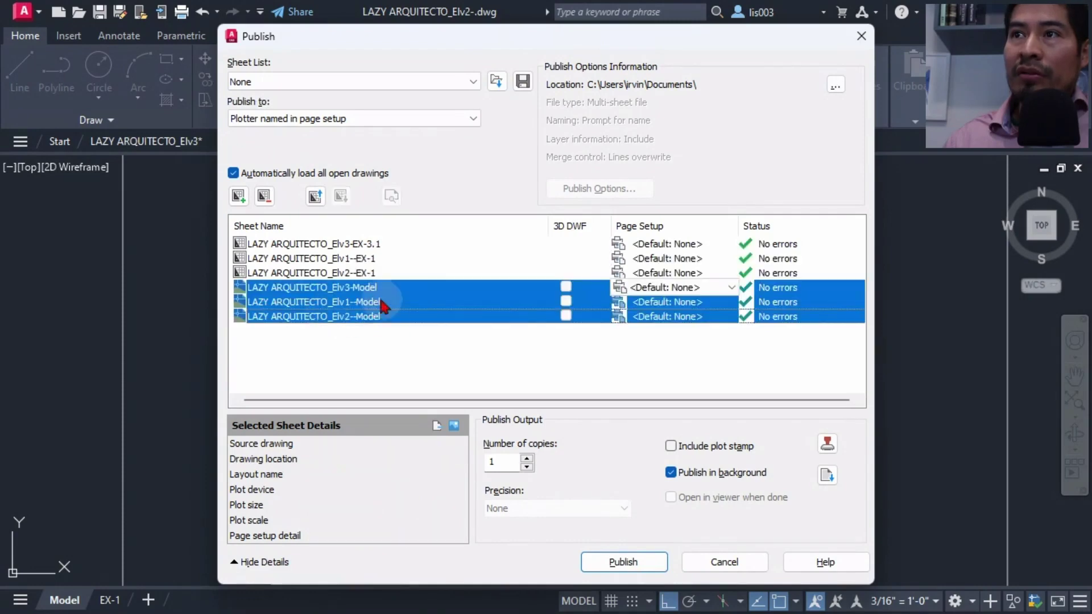
pyautogui.click(263, 195)
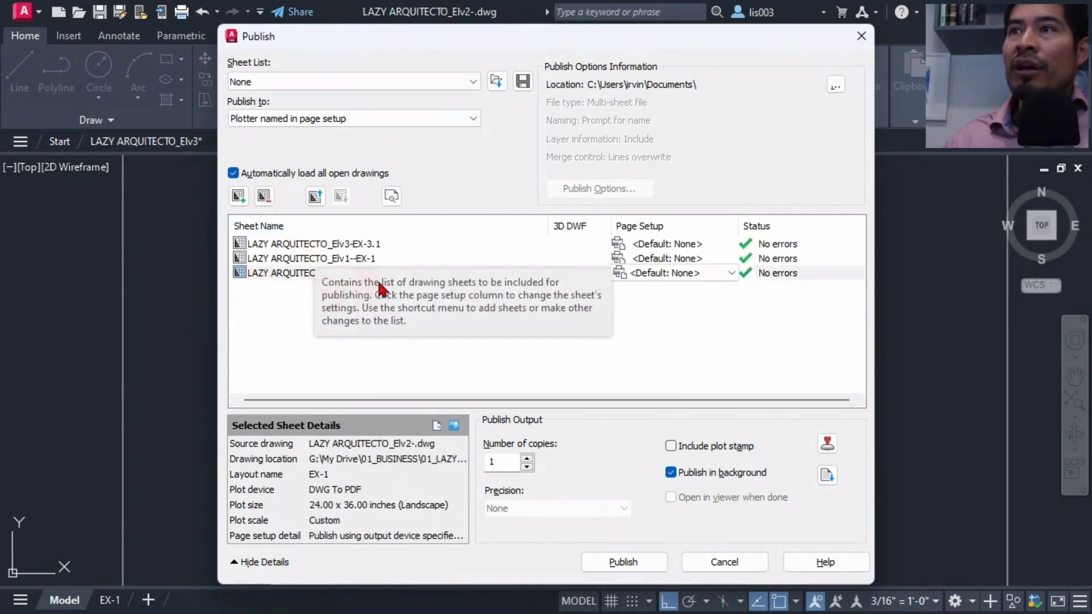
pyautogui.click(392, 244)
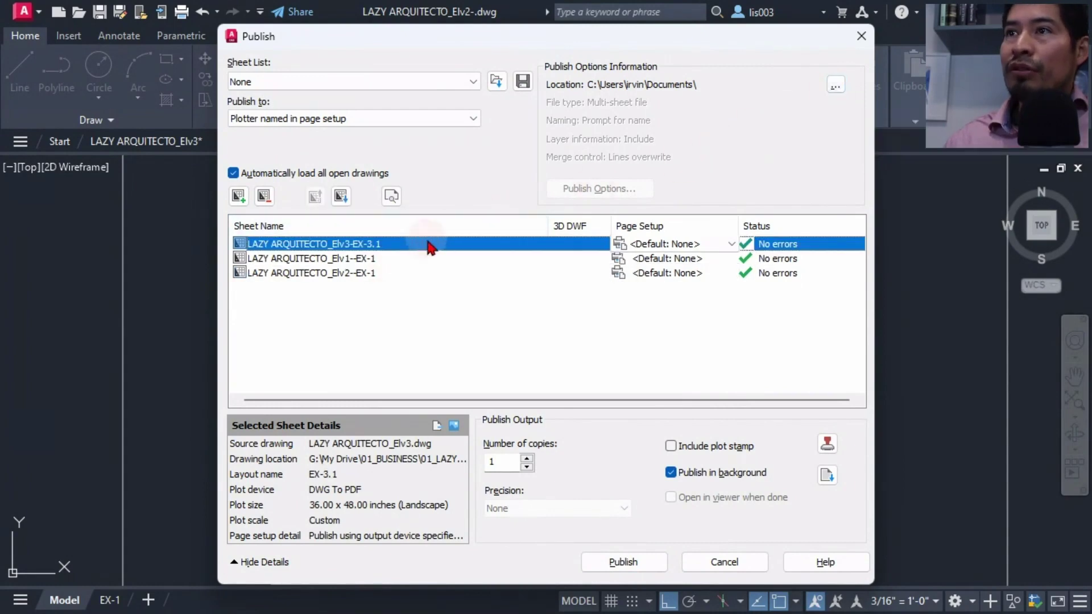
pyautogui.click(834, 84)
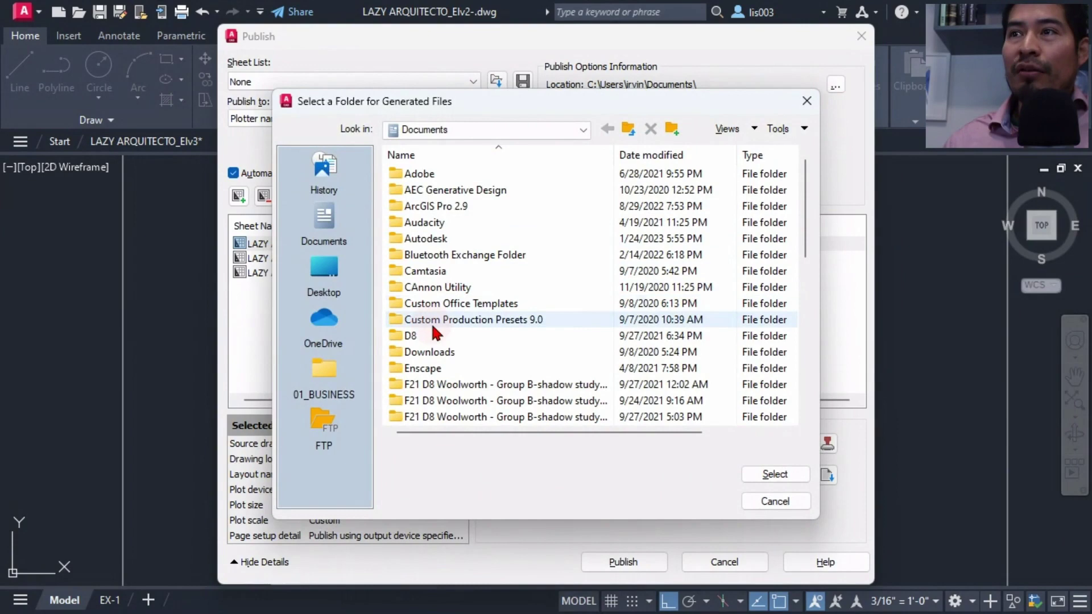
# Step: Set the publish output location to the 01_BUSINESS folder
pyautogui.click(341, 368)
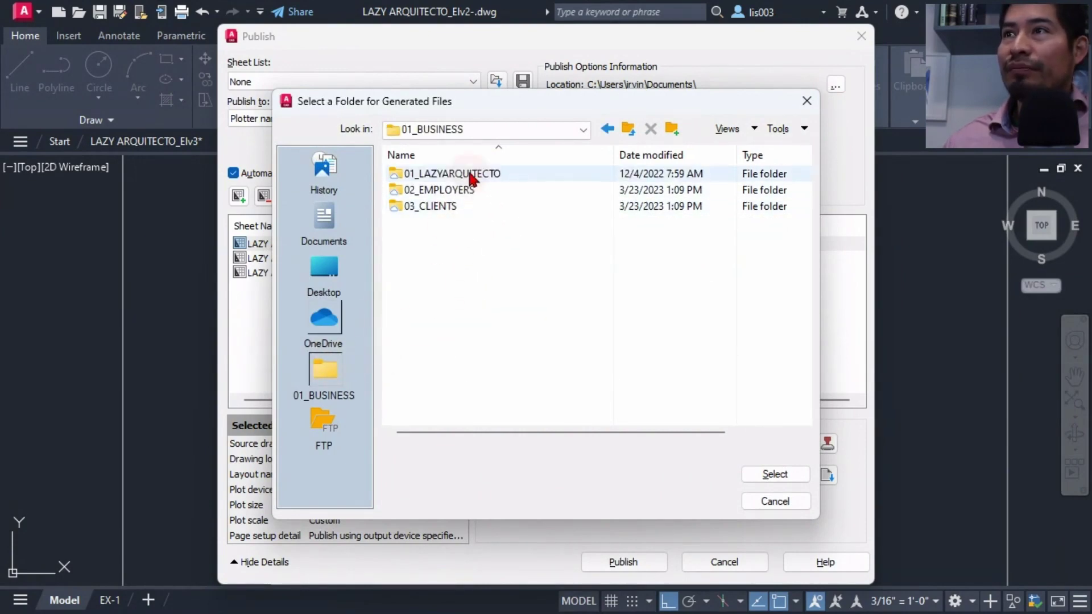
pyautogui.click(746, 472)
pyautogui.click(627, 561)
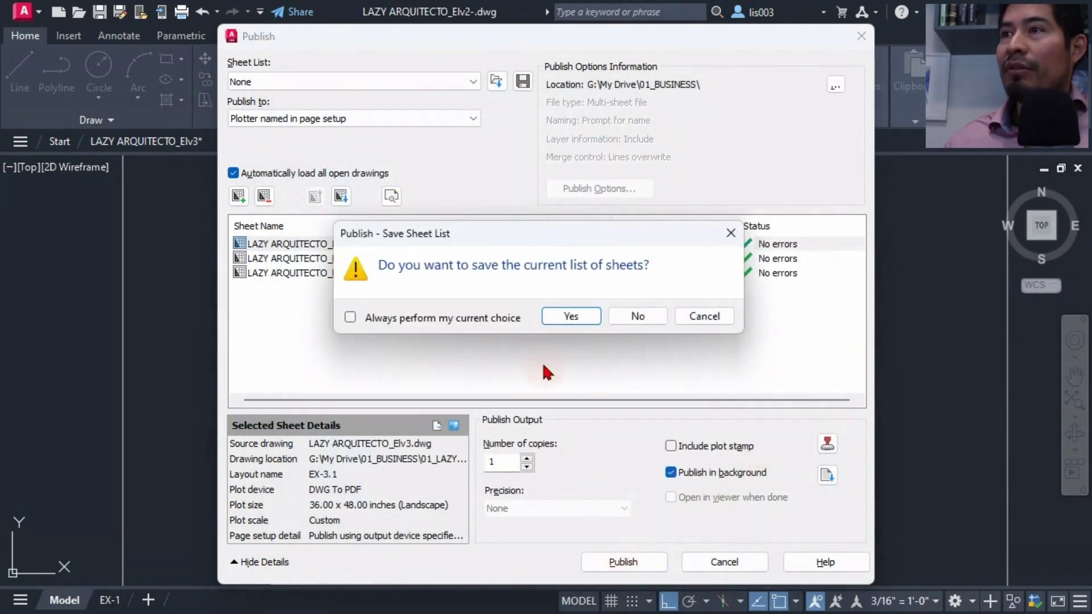
# Step: Close Publish to run it in the background, suppressing the notice, then switch to Elv1
pyautogui.click(571, 317)
pyautogui.click(629, 324)
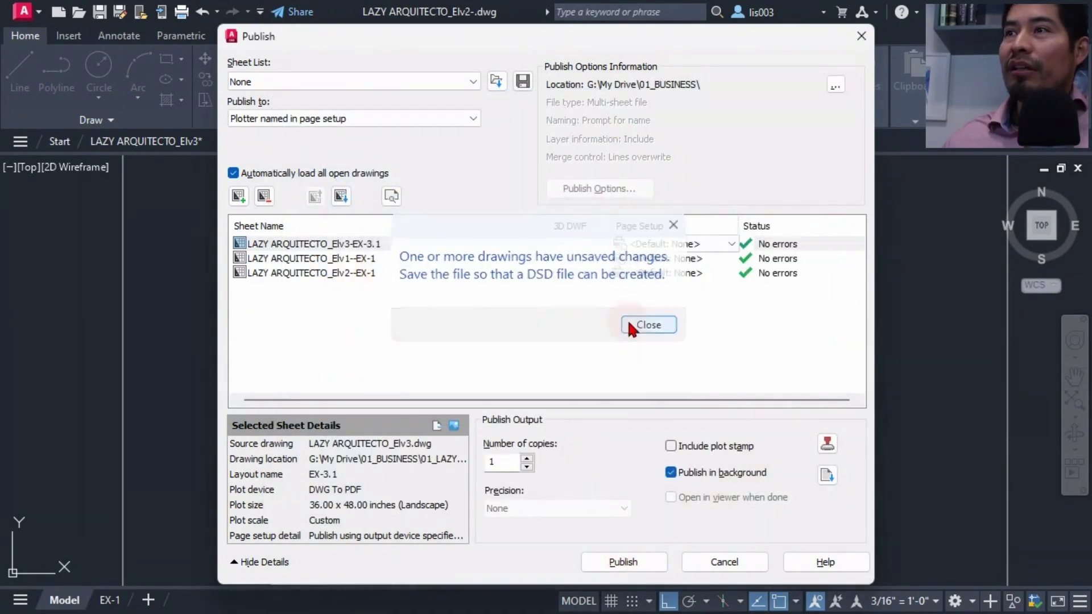
pyautogui.press('Escape')
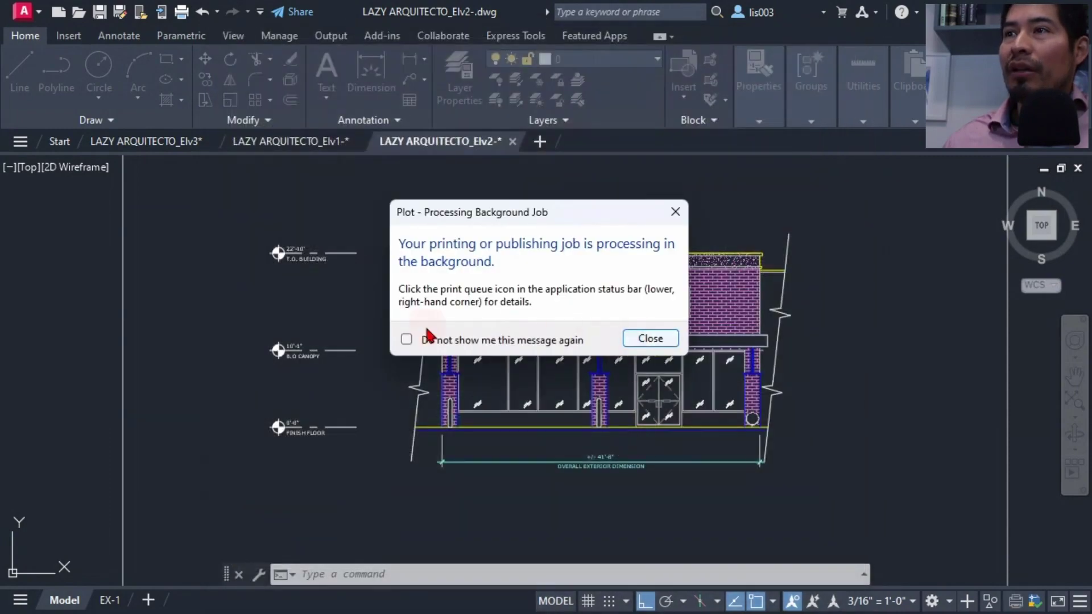
pyautogui.click(406, 340)
pyautogui.click(650, 339)
pyautogui.hotkey('ctrl', 'Tab')
pyautogui.write('PUBL')
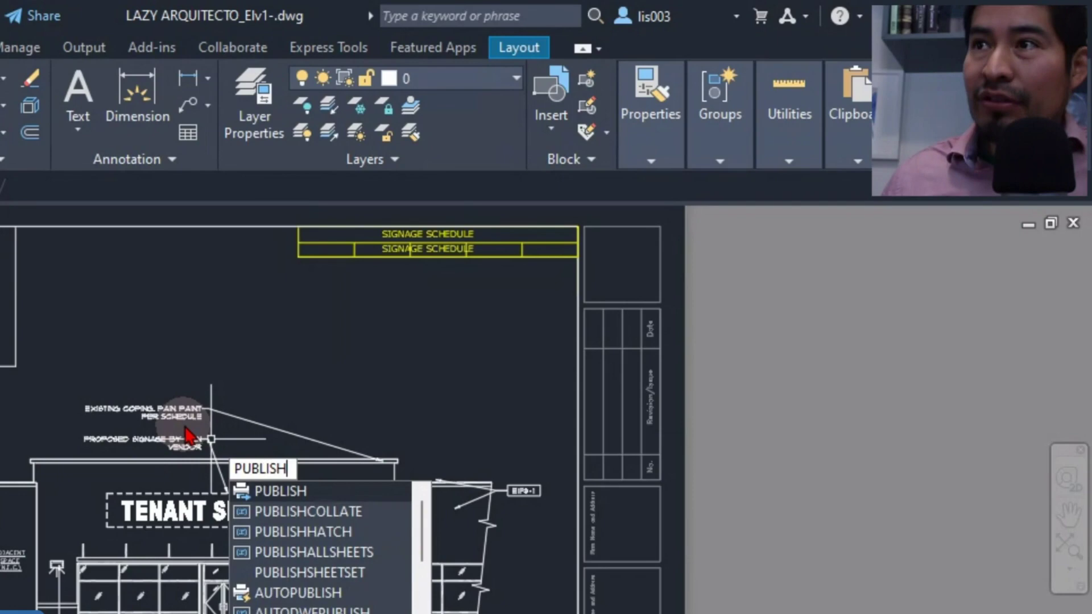
# Step: Preview the EX-1 (2) layout and plot it to PDF in 01_BUSINESS with its default name
pyautogui.press('Return')
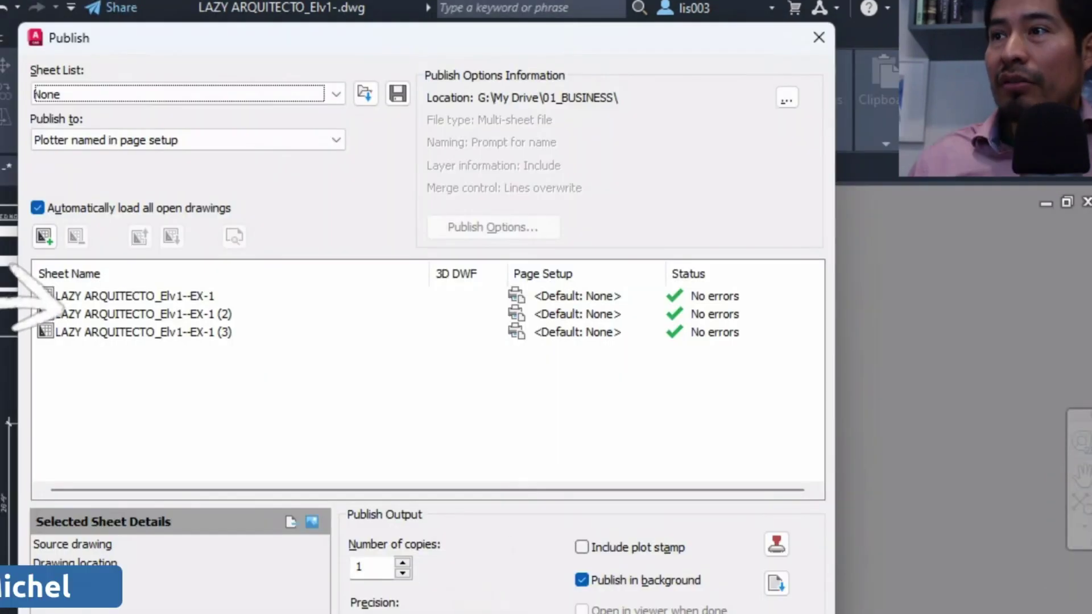
pyautogui.press('Escape')
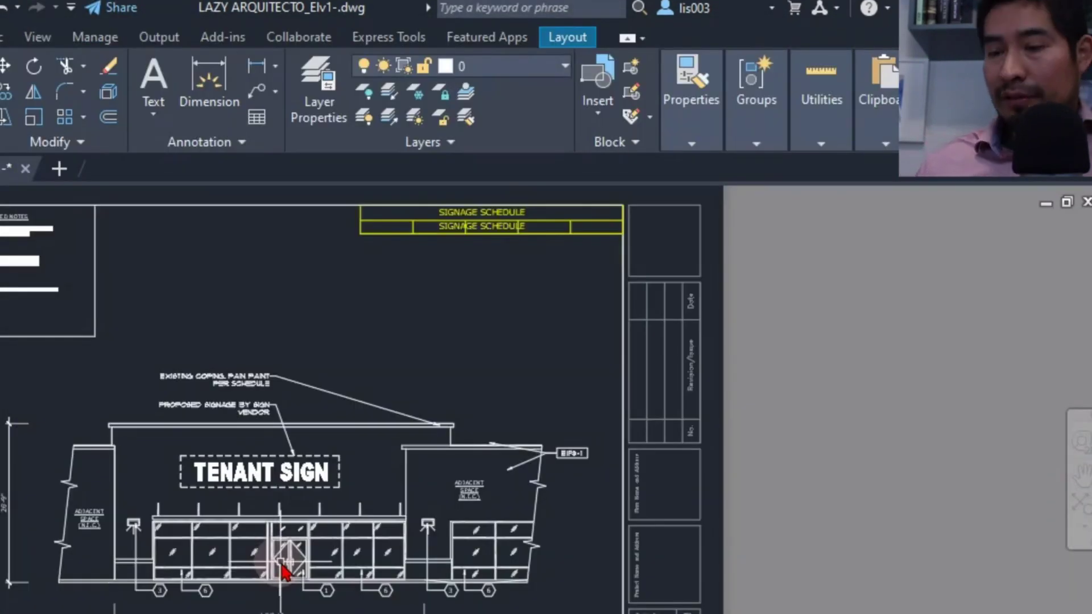
pyautogui.hotkey('ctrl', 'p')
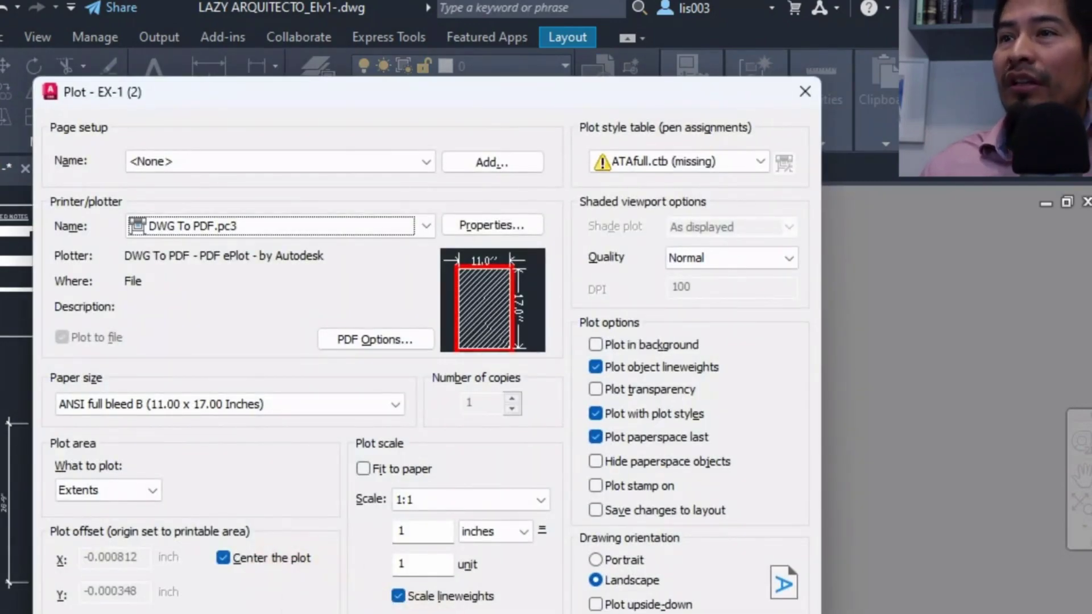
pyautogui.hotkey('alt', 'p')
pyautogui.rightClick(450, 555)
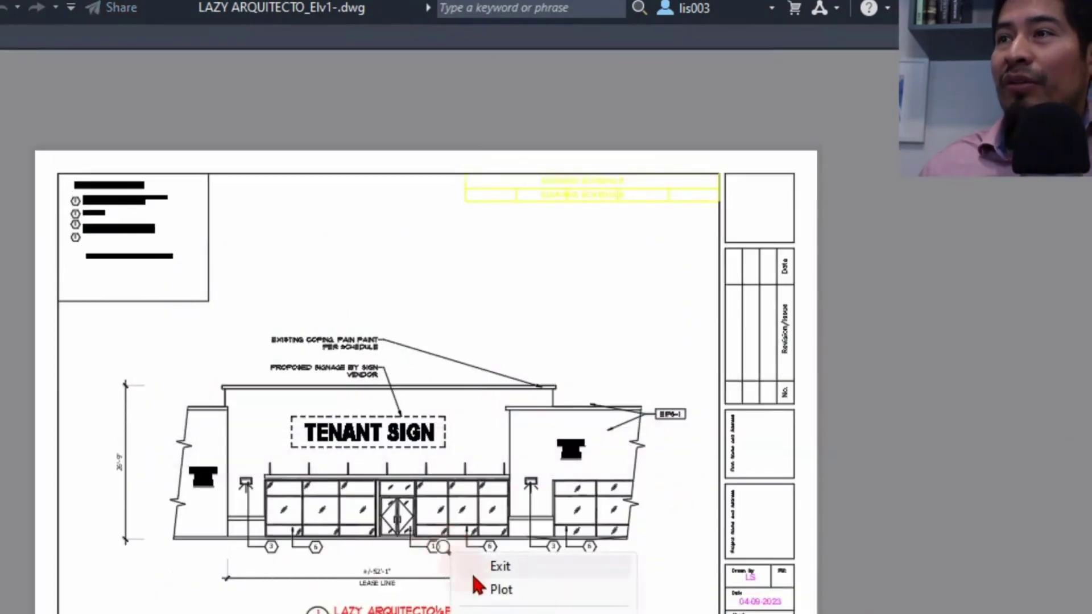
pyautogui.click(493, 591)
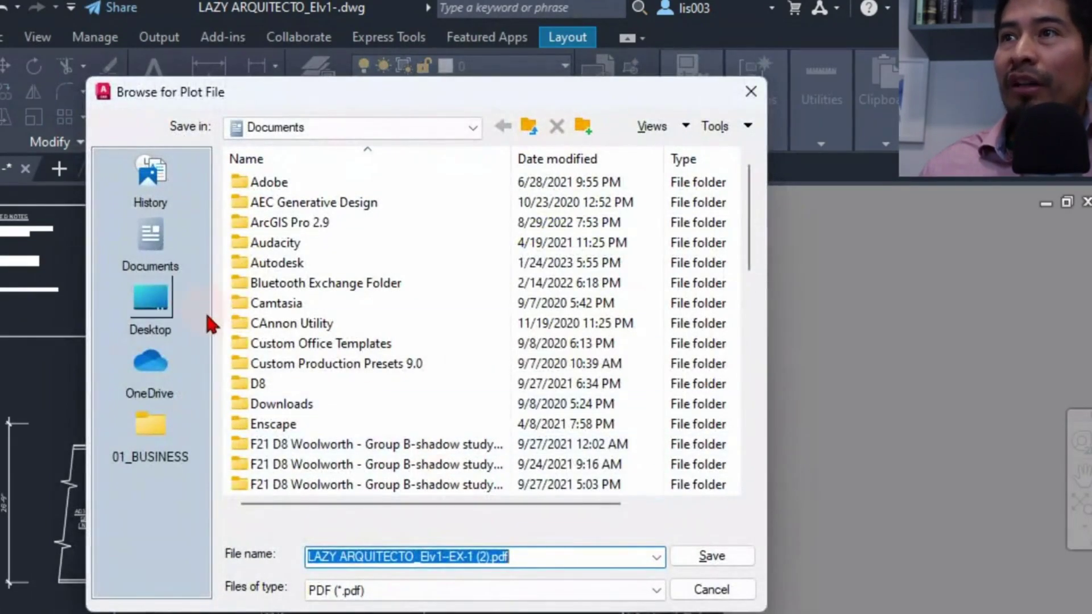
pyautogui.click(151, 427)
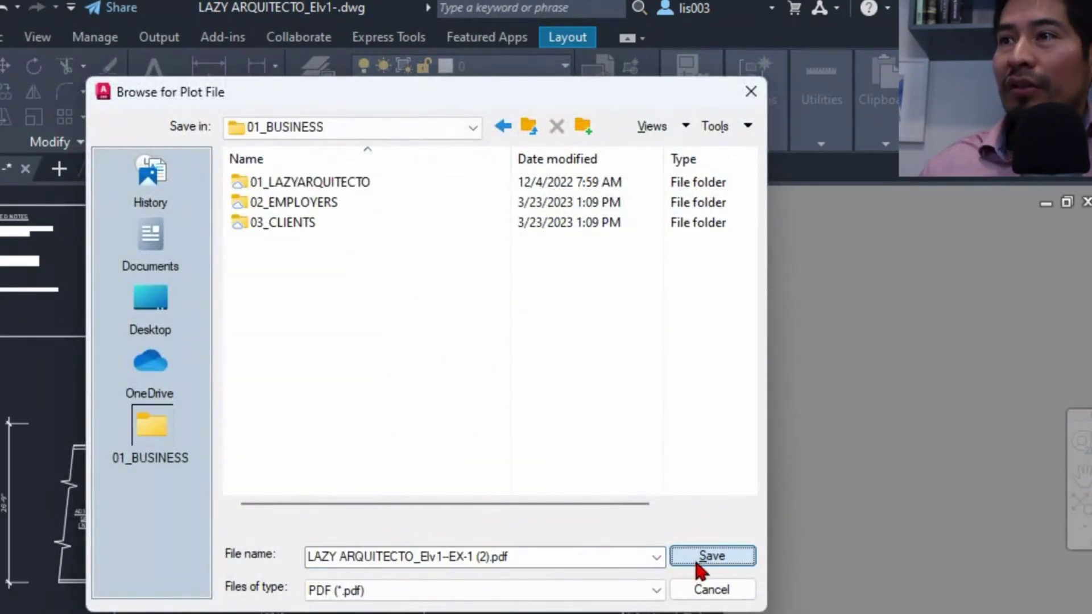
pyautogui.click(711, 556)
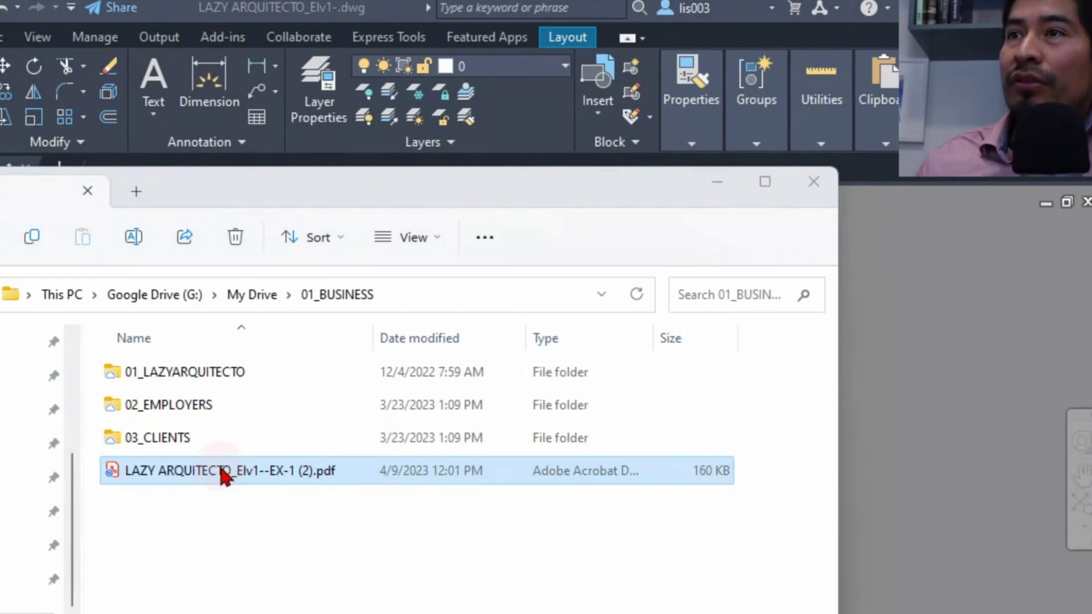
# Step: Open LAZY ARQUITECTO_Elv1--EX-1 (2).pdf in Acrobat and inspect the EIFS-1 label text
pyautogui.doubleClick(225, 472)
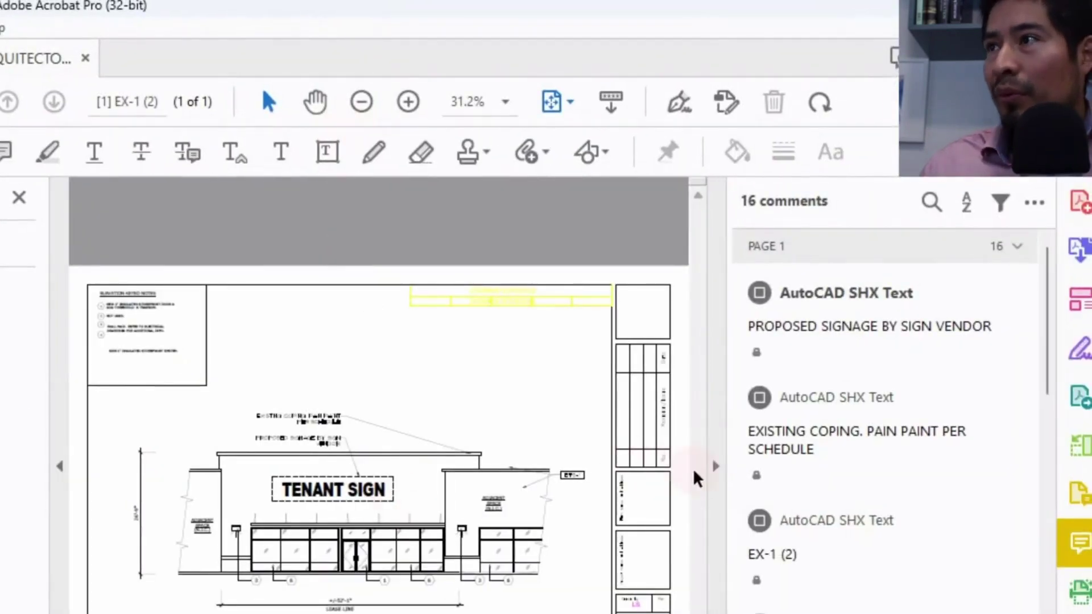
pyautogui.click(718, 480)
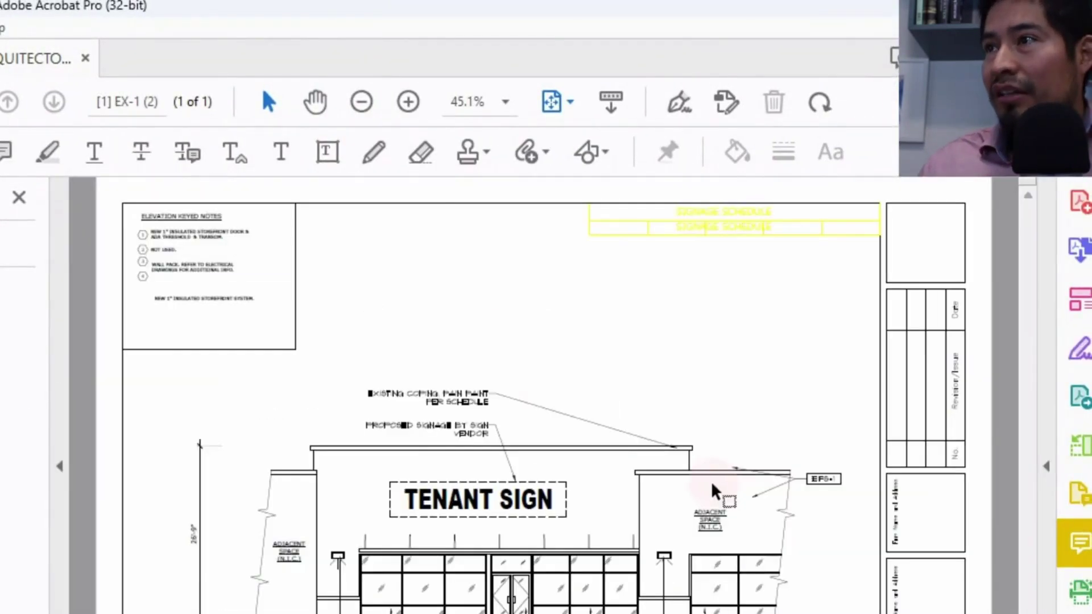
pyautogui.moveTo(812, 483)
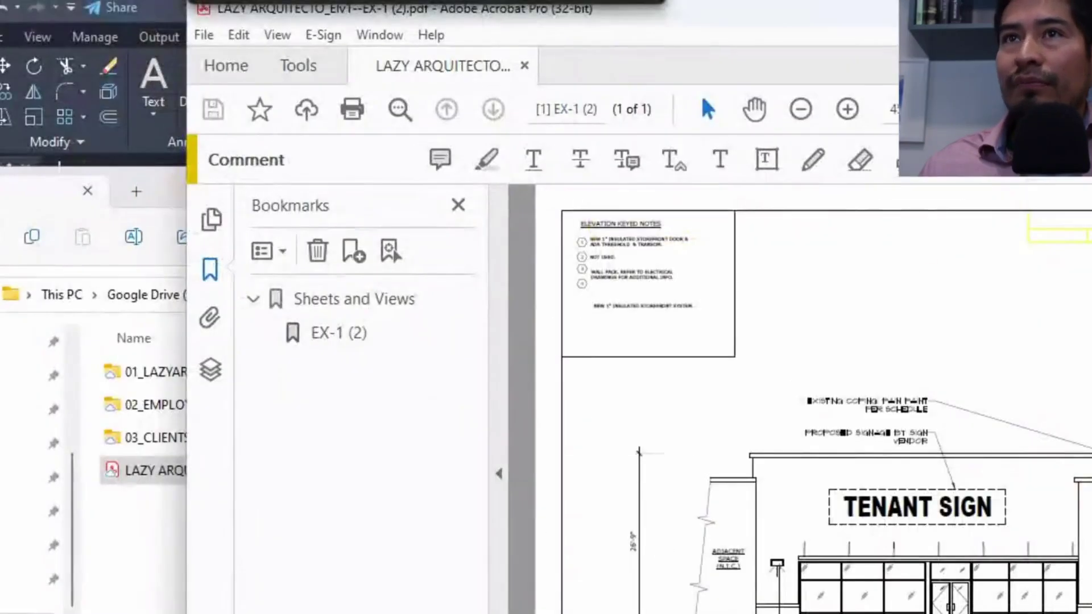
# Step: Close Acrobat and set the PDFSHX system variable to 0 in AutoCAD
pyautogui.hotkey('alt', 'F4')
pyautogui.hotkey('alt', 'Tab')
pyautogui.write('PDF')
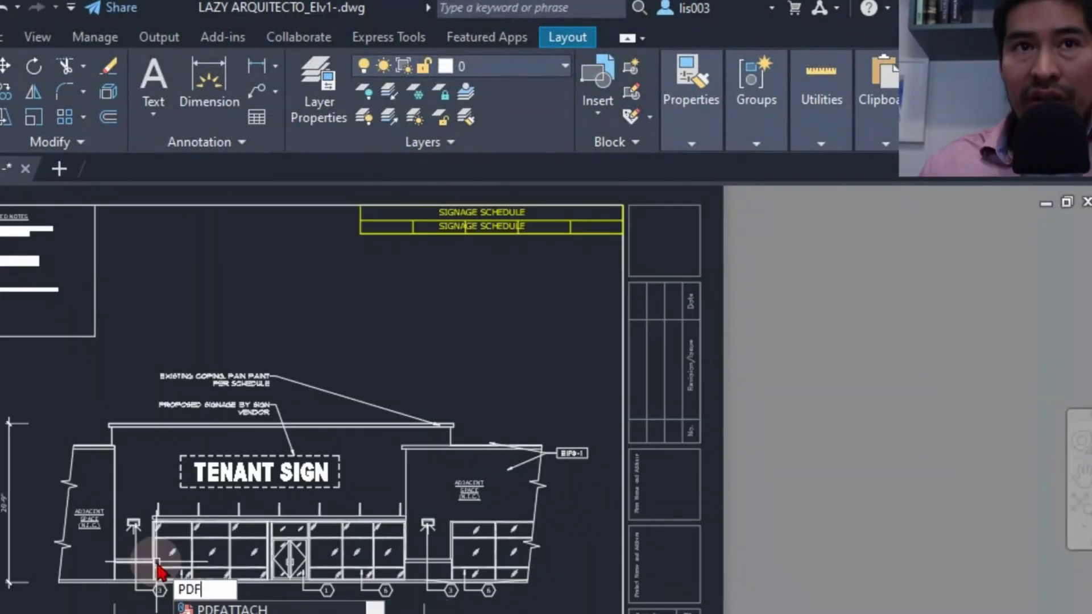
pyautogui.write('SHX')
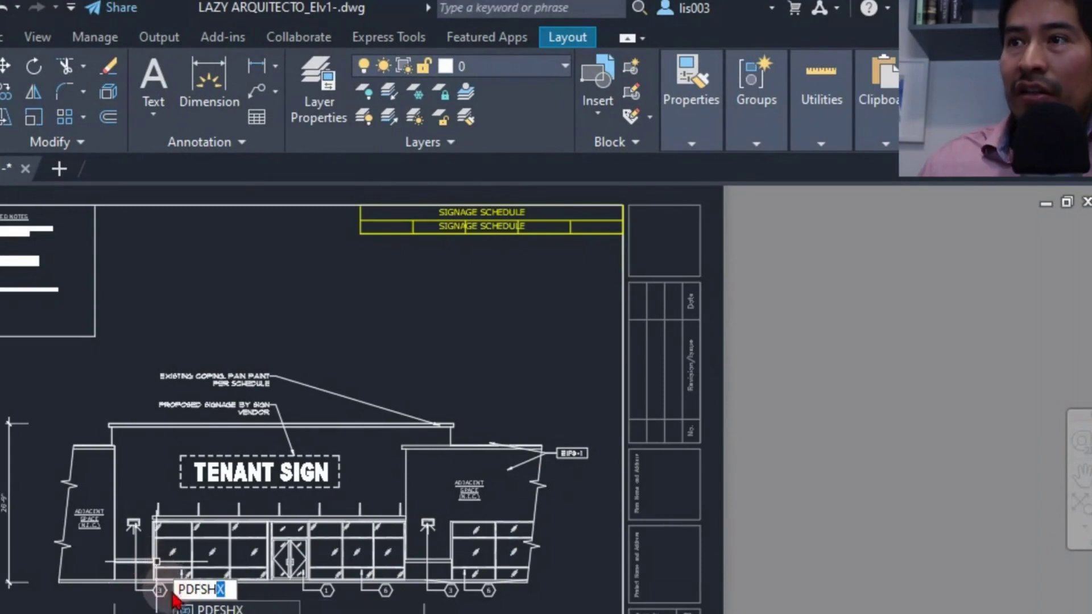
pyautogui.click(203, 610)
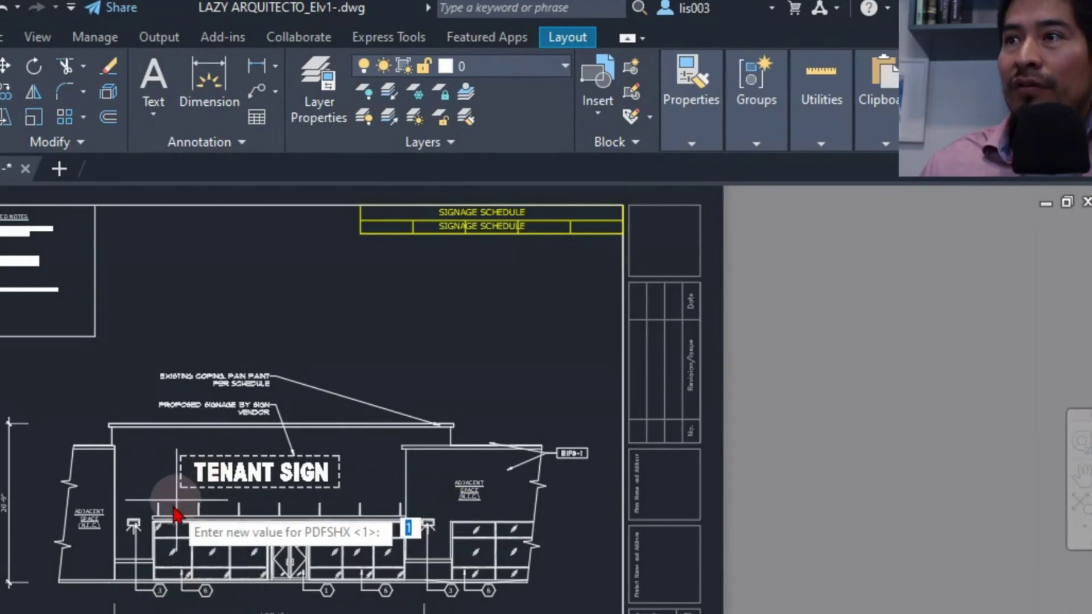
pyautogui.write('0')
pyautogui.press('Return')
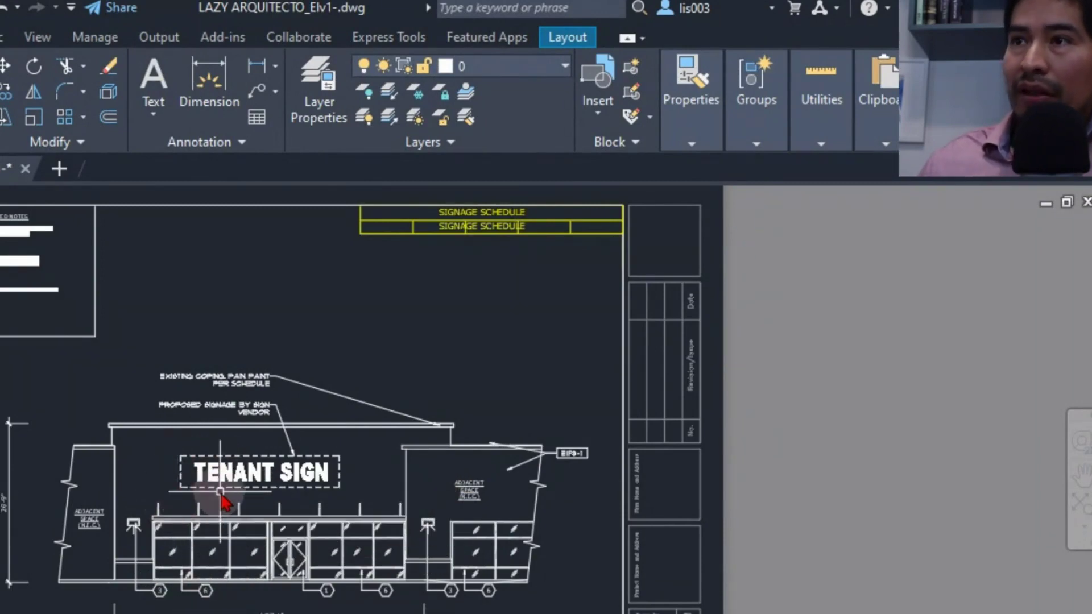
# Step: Re-plot EX-1 (2) to PDF, overwrite the earlier file, and open the result
pyautogui.hotkey('ctrl', 'p')
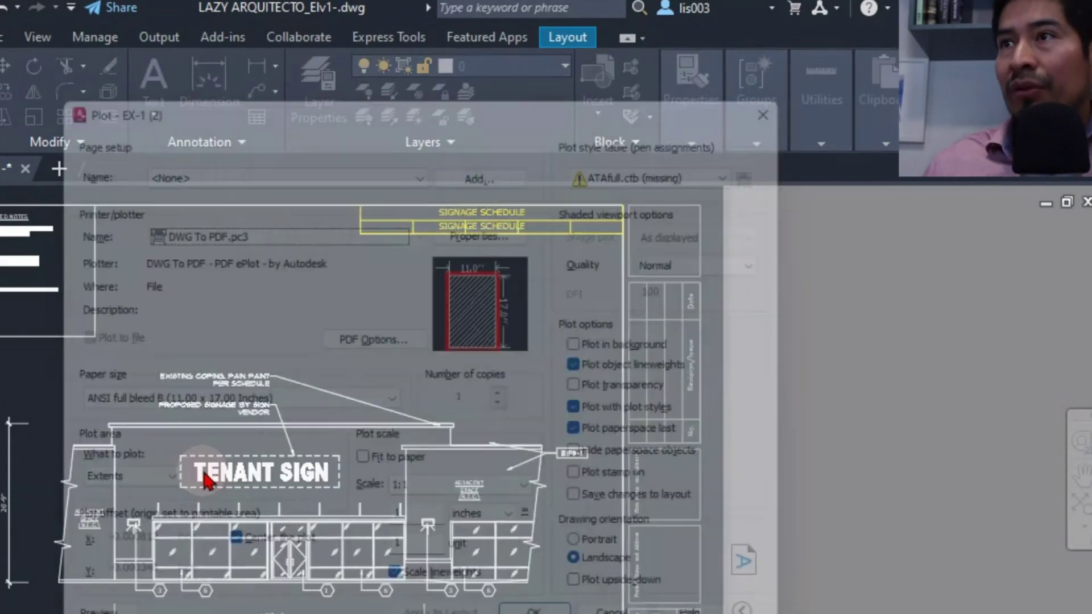
pyautogui.press('Return')
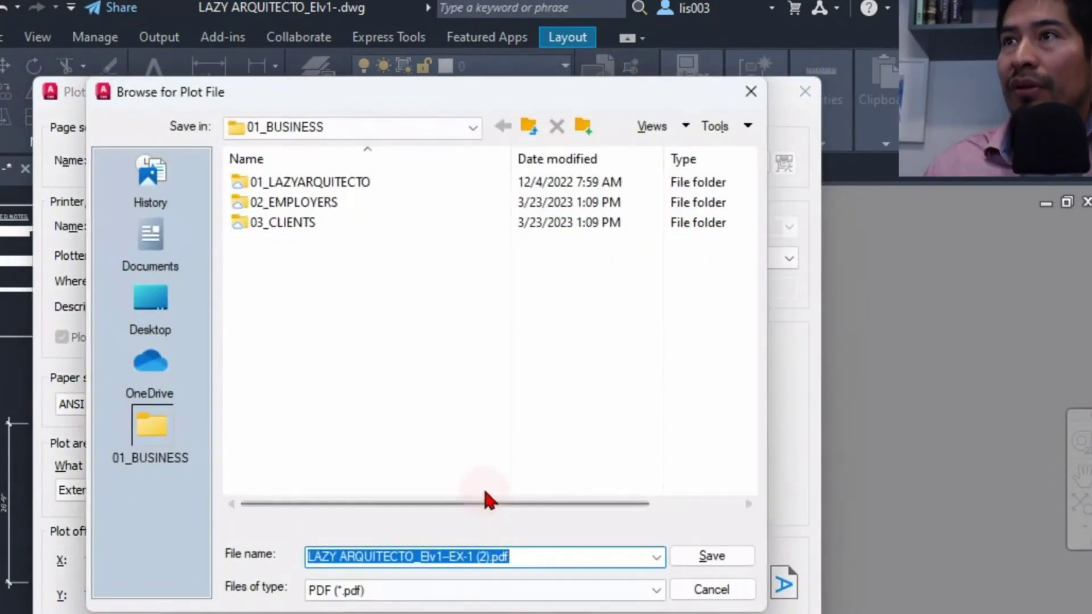
pyautogui.click(718, 560)
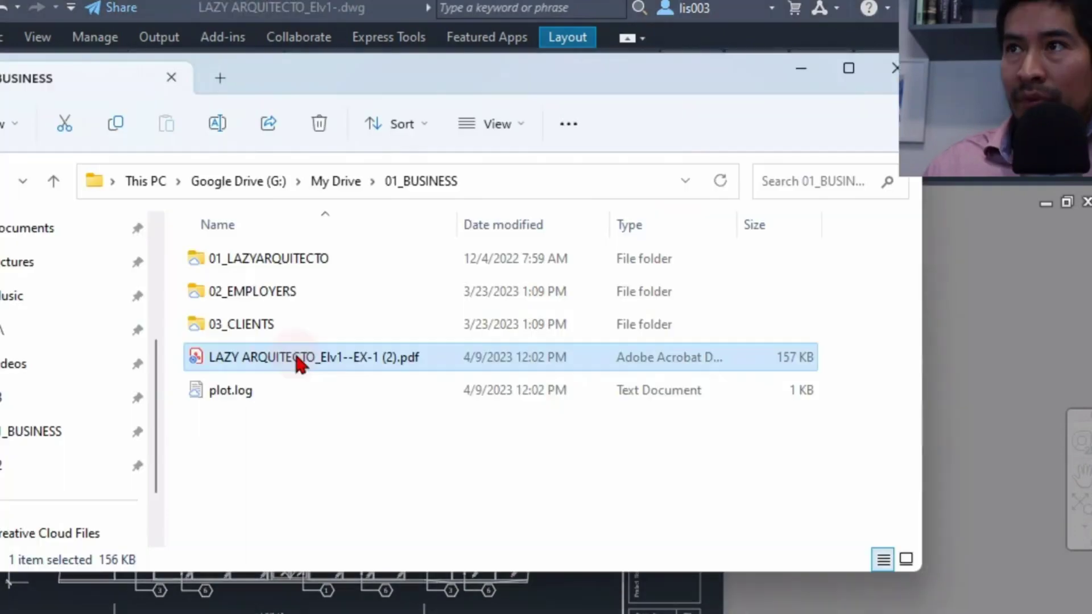
pyautogui.press('Return')
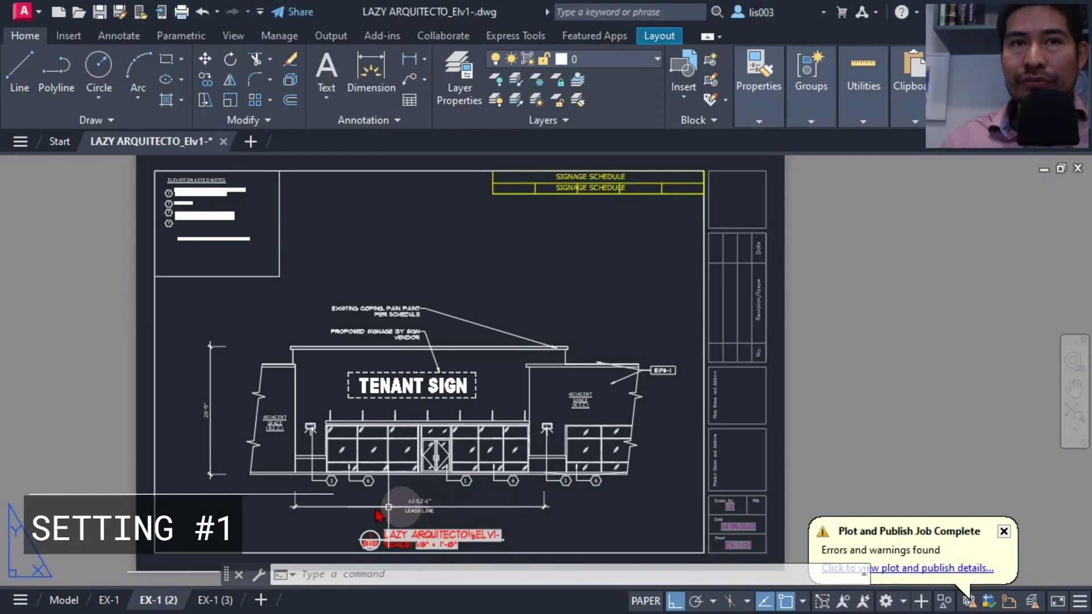
# Step: Create a new drawing from the Tutorial-iArch.dwt template
pyautogui.moveTo(312, 518); pyautogui.dragTo(339, 514, button='middle')
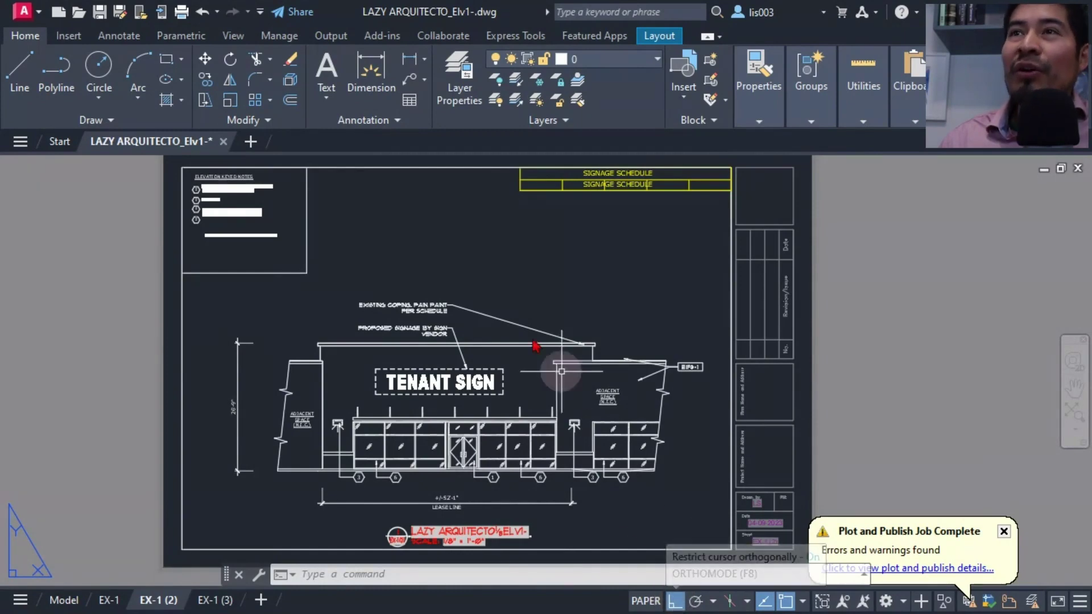
pyautogui.click(25, 16)
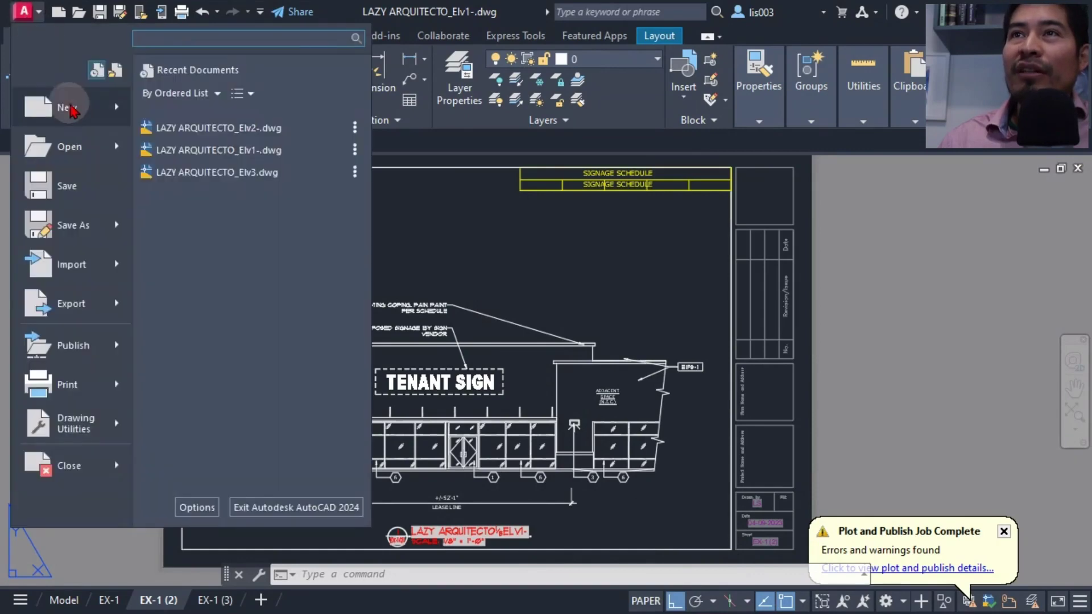
pyautogui.click(66, 107)
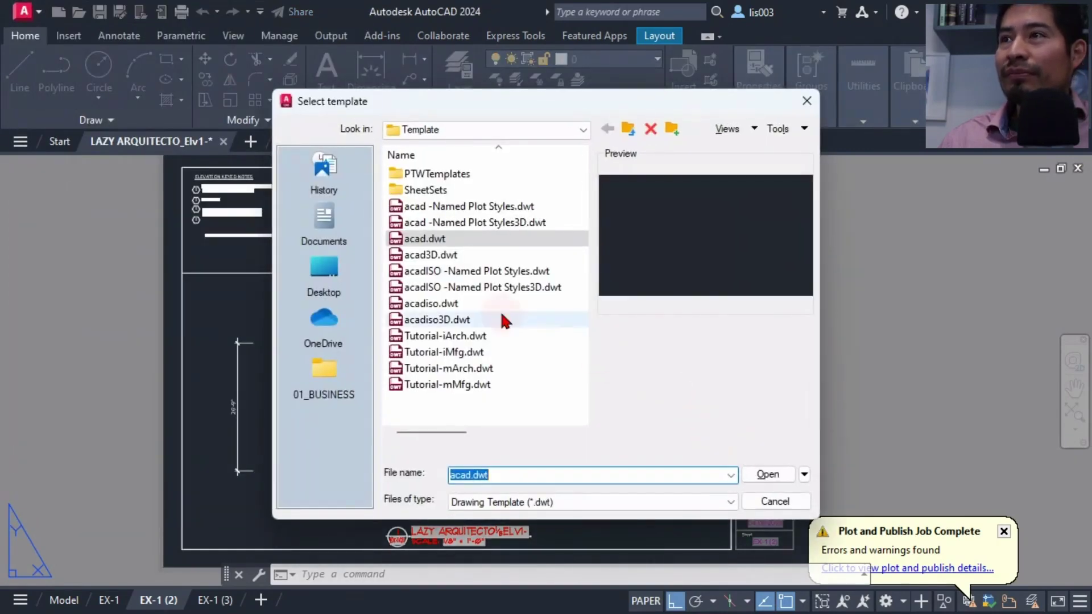
pyautogui.click(492, 336)
pyautogui.click(769, 474)
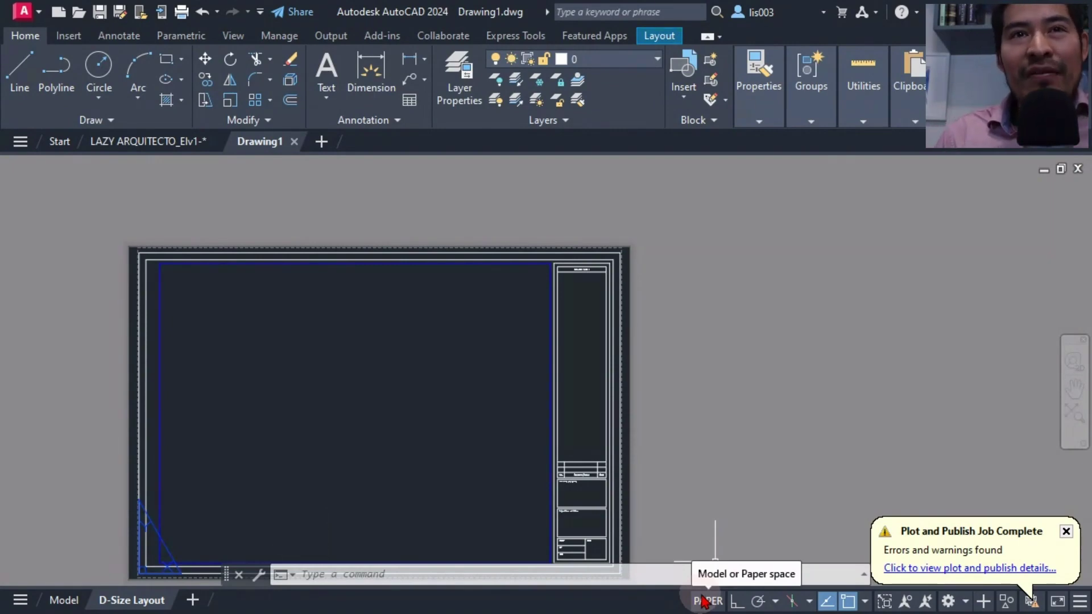
# Step: Start a LINE from a picked first point with Ortho mode switched on
pyautogui.write('l')
pyautogui.press('Return')
pyautogui.click(444, 463)
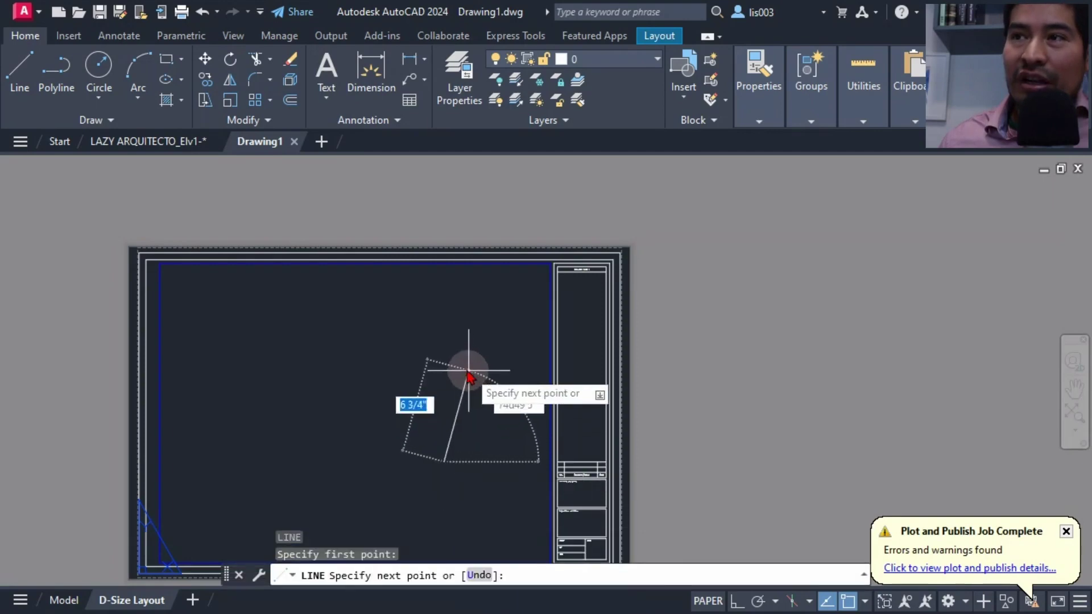
pyautogui.click(737, 601)
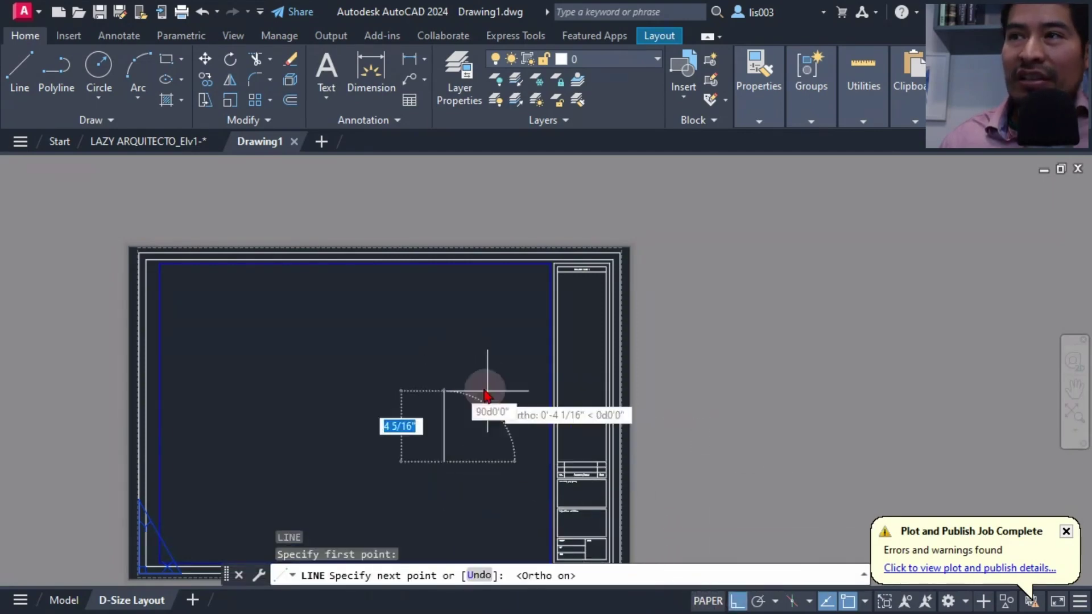